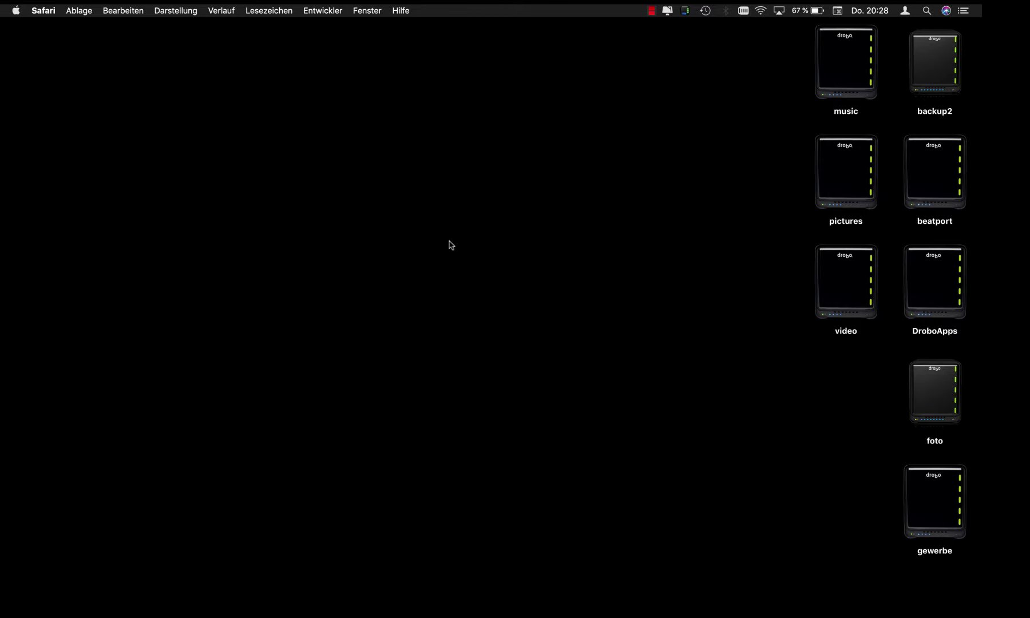
# - Launch IPCAM2SYPHON and move its window towards the middle of the desktop
pyautogui.press('F4')
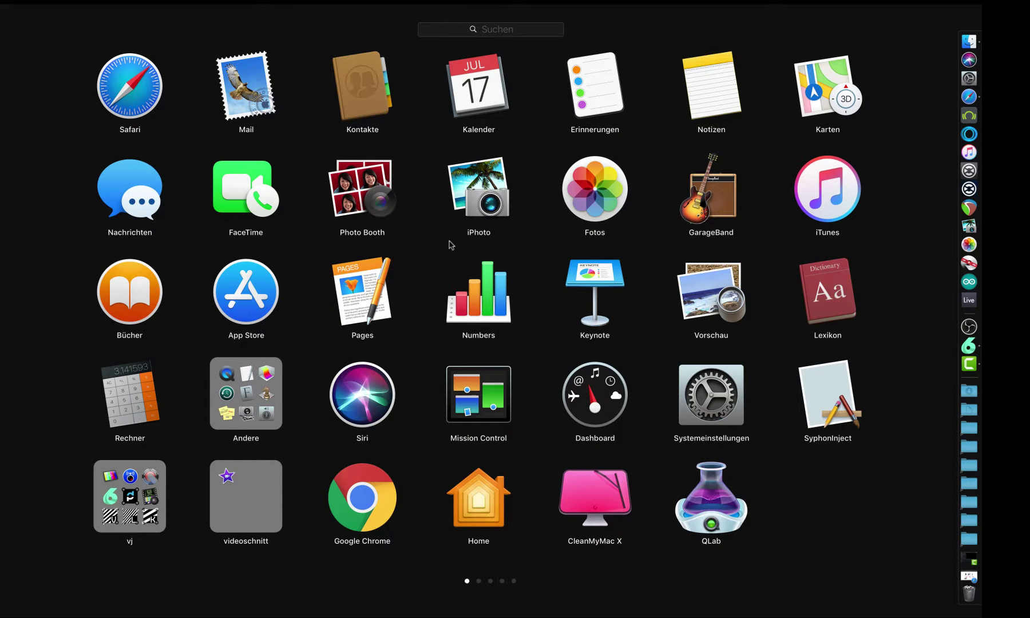
pyautogui.write('ip')
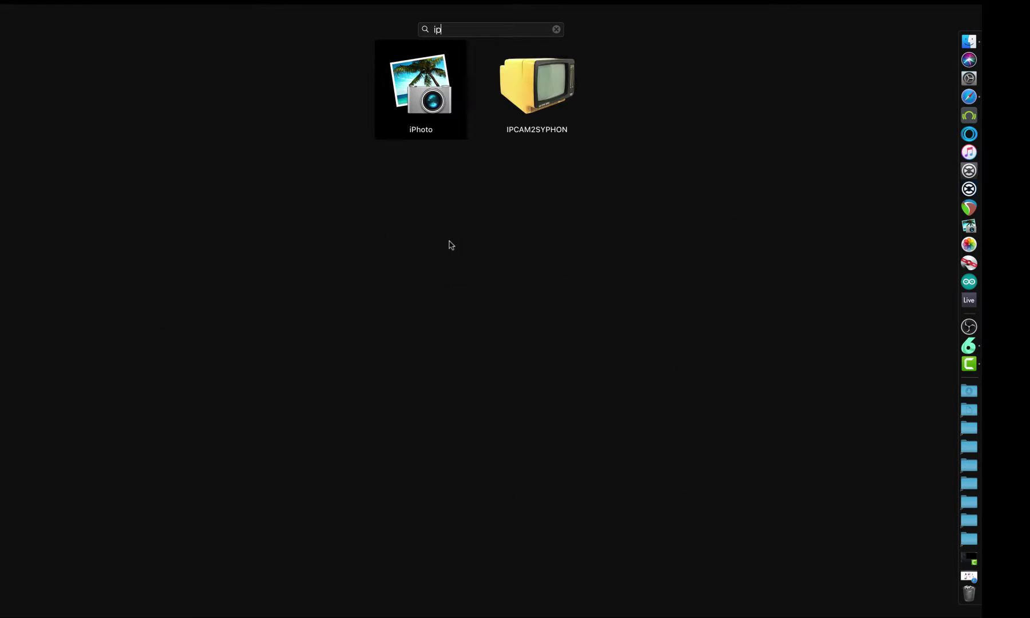
pyautogui.click(537, 90)
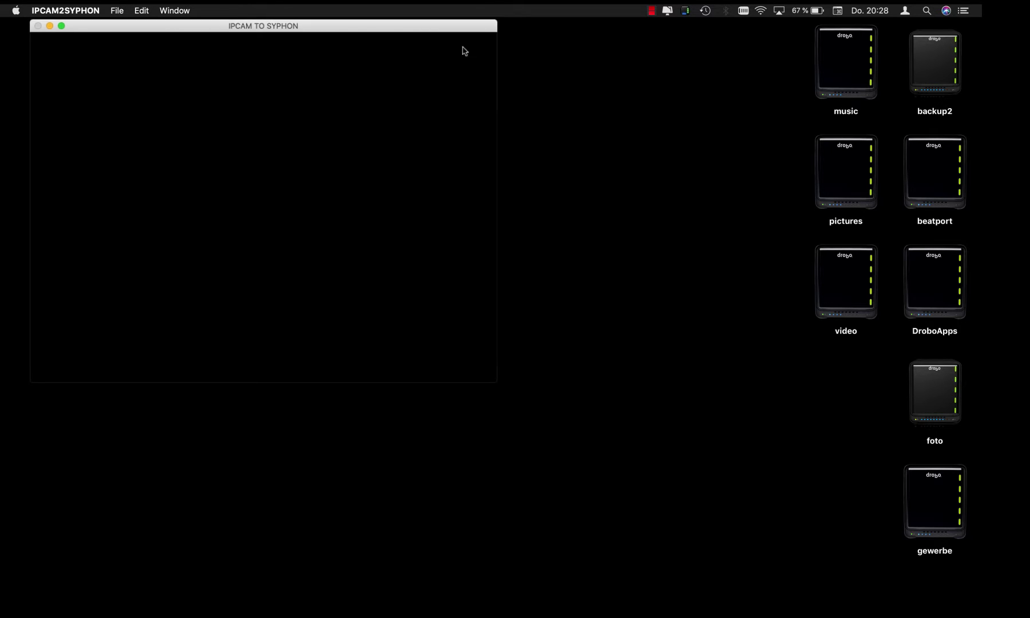
pyautogui.moveTo(446, 25); pyautogui.dragTo(637, 170)
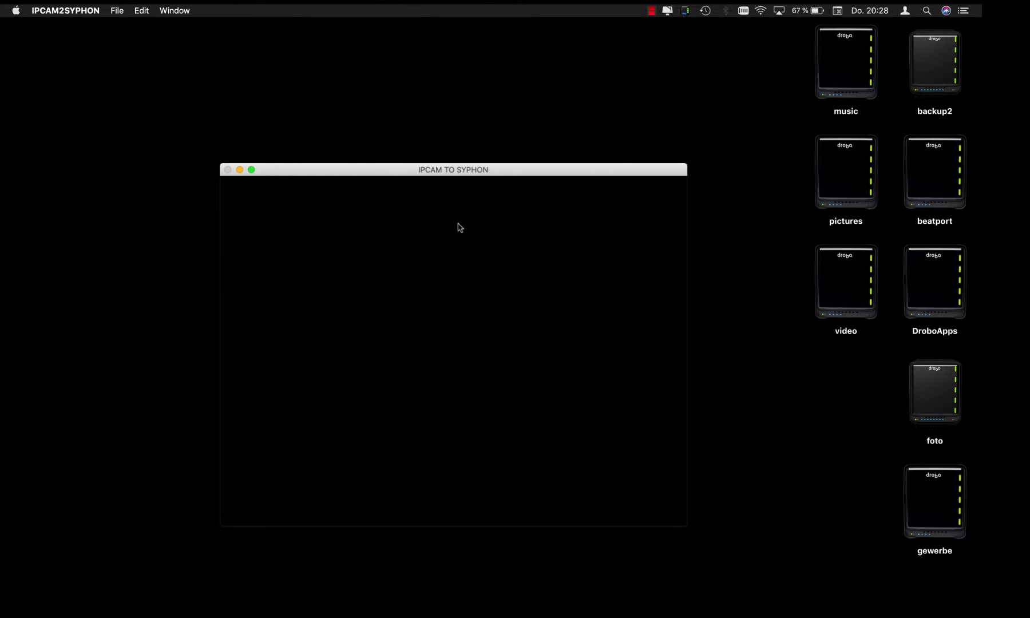
pyautogui.moveTo(521, 172); pyautogui.dragTo(527, 135)
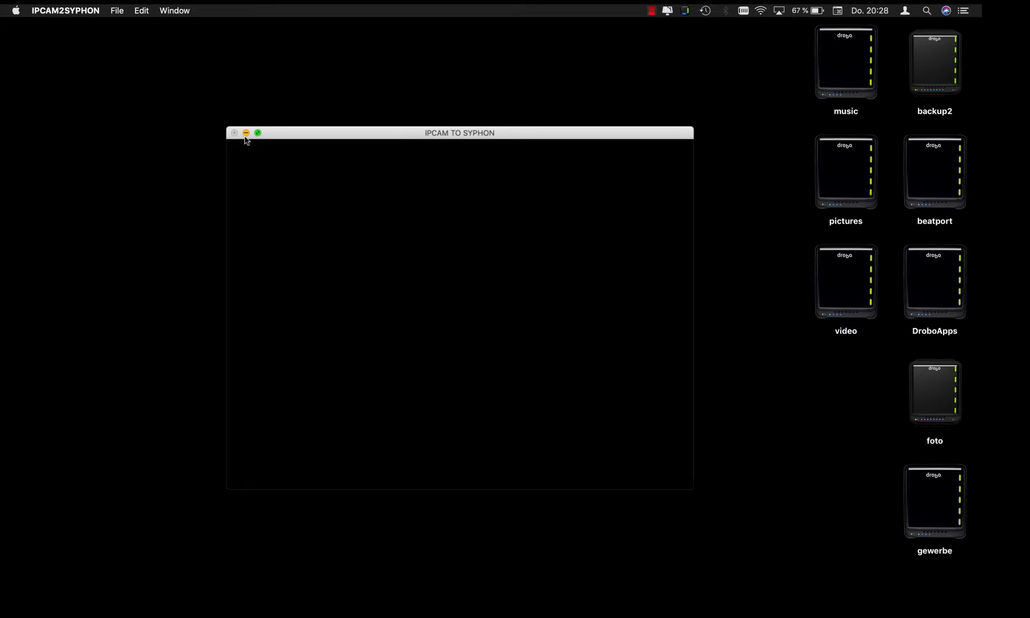
# - Quit IPCAM2SYPHON
pyautogui.click(76, 11)
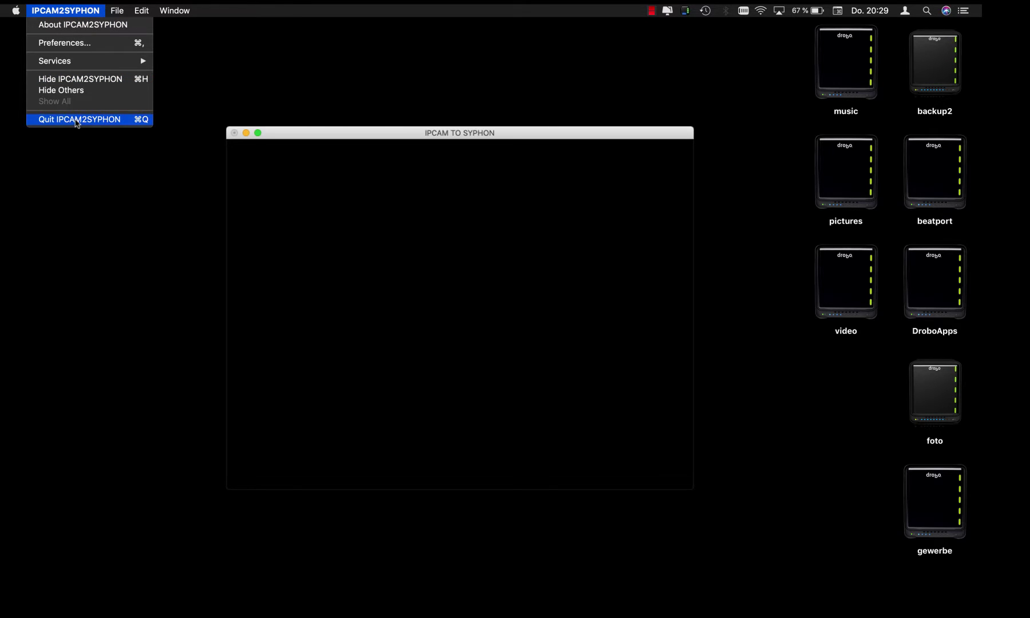
pyautogui.click(76, 120)
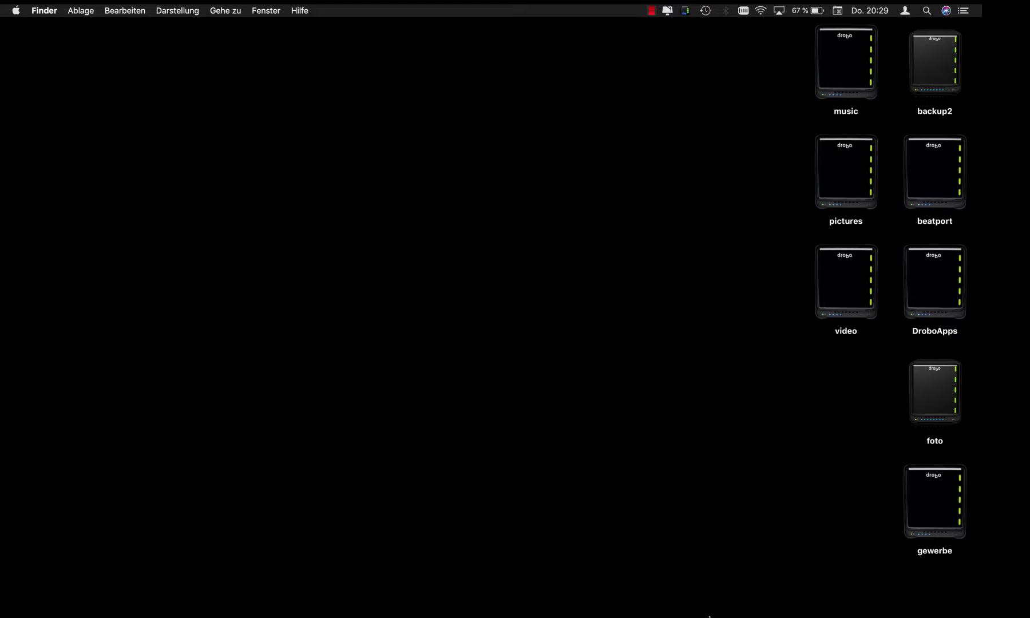
# - Switch to Safari and open the KY-PZ100BE product page from JVC's list of PTZ cameras
pyautogui.moveTo(971, 572)
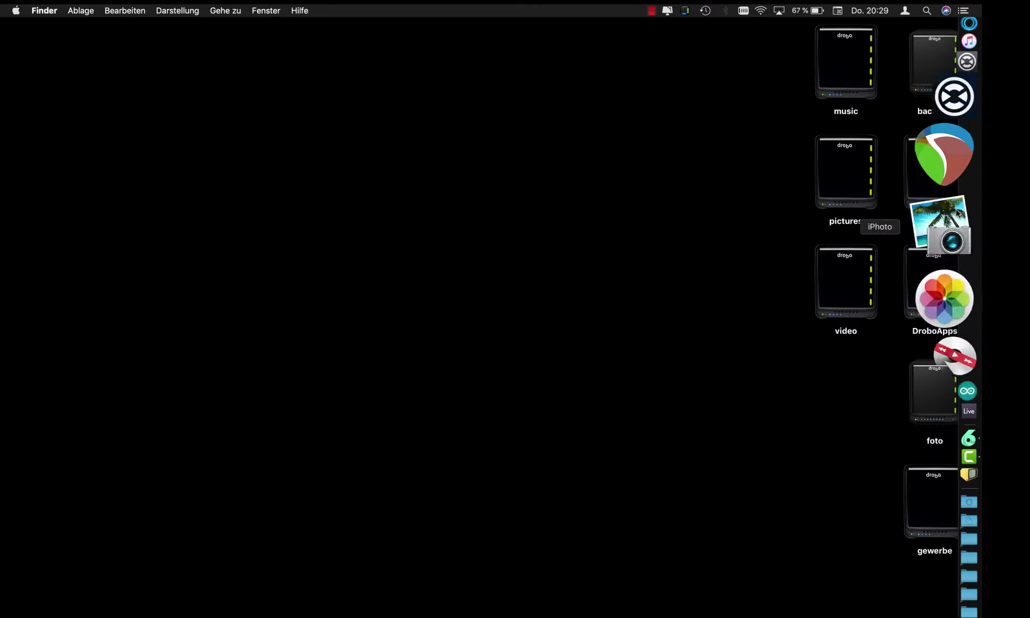
pyautogui.click(947, 97)
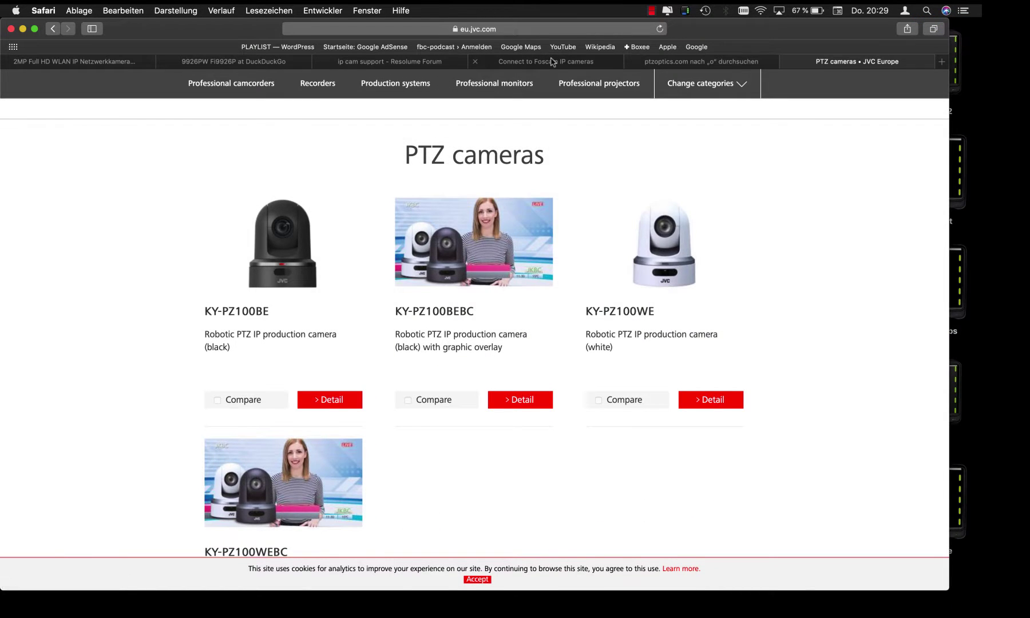
pyautogui.click(552, 61)
pyautogui.click(815, 63)
pyautogui.click(282, 270)
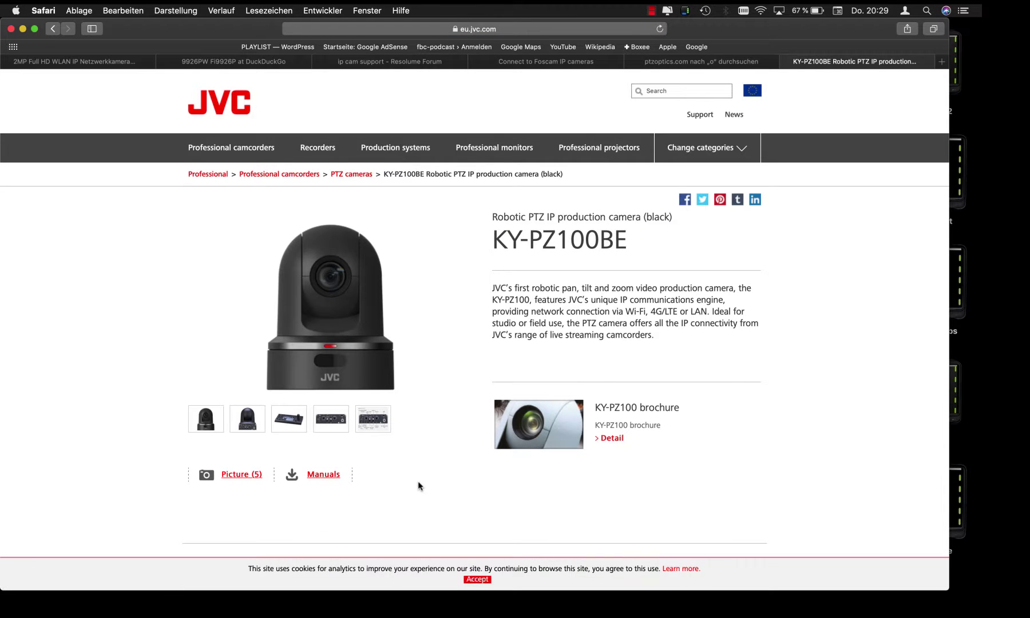
# - View the KY-PZ100BE product pictures of the camera's rear, its connector panel and the joystick controller
pyautogui.click(243, 423)
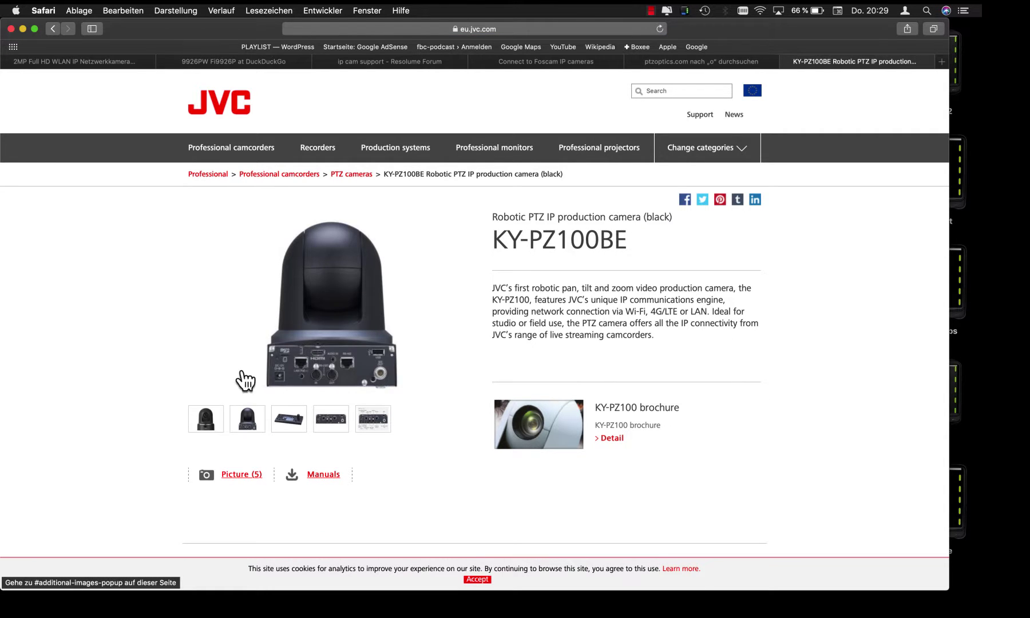
pyautogui.click(330, 418)
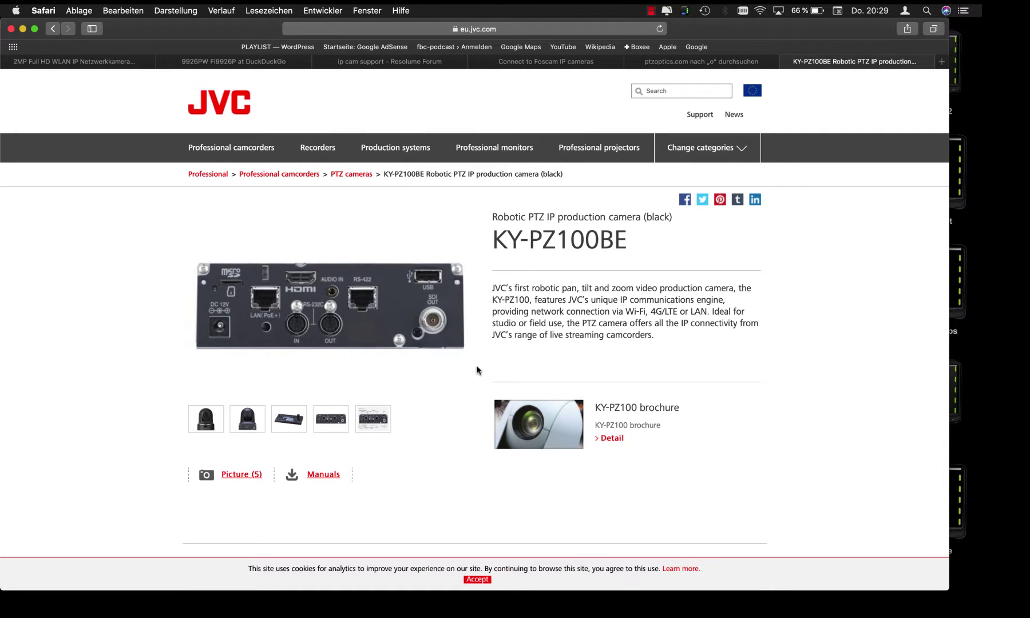
pyautogui.click(289, 421)
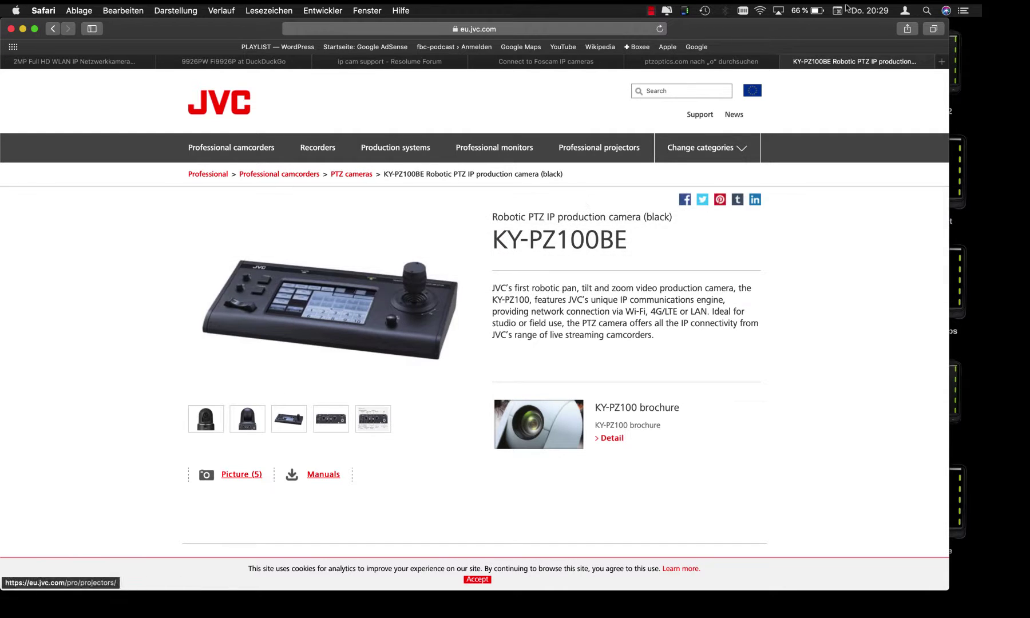
# - Switch to the PTZOptics site and open its NDI models page
pyautogui.moveTo(494, 147)
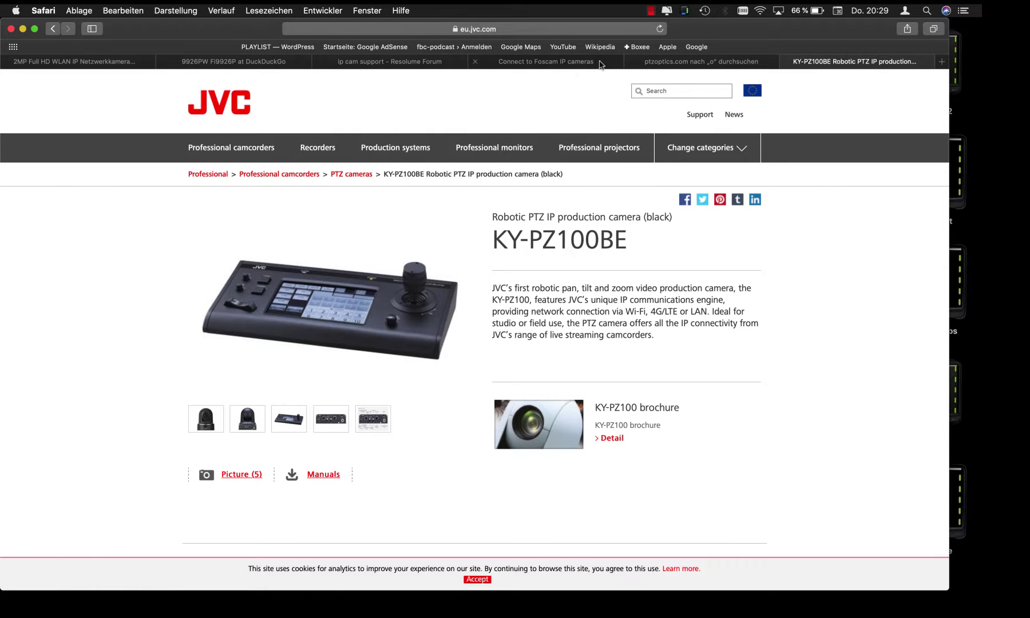
pyautogui.click(668, 63)
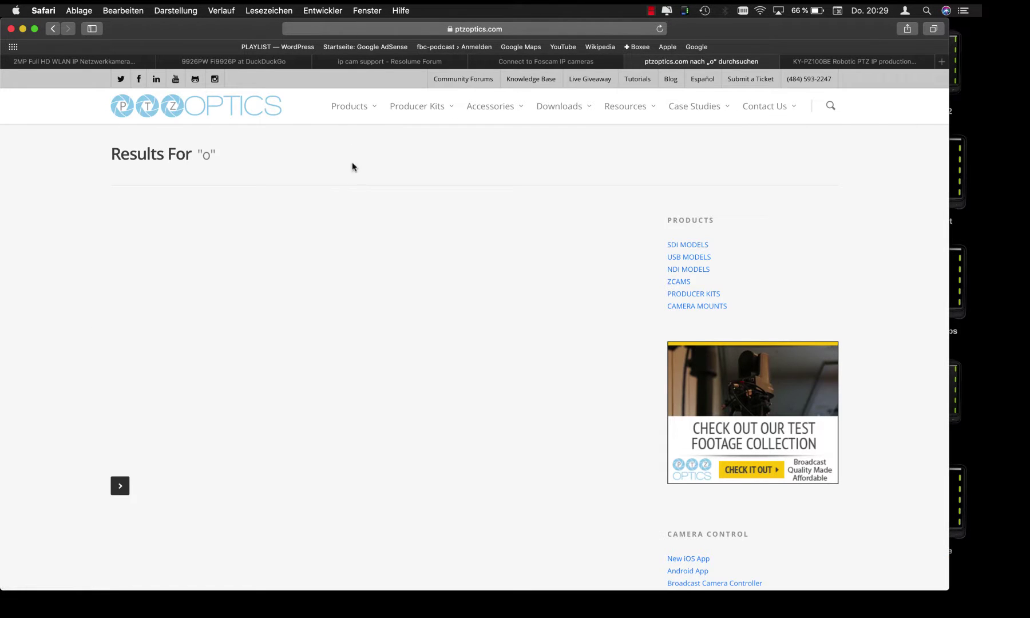
pyautogui.moveTo(355, 114)
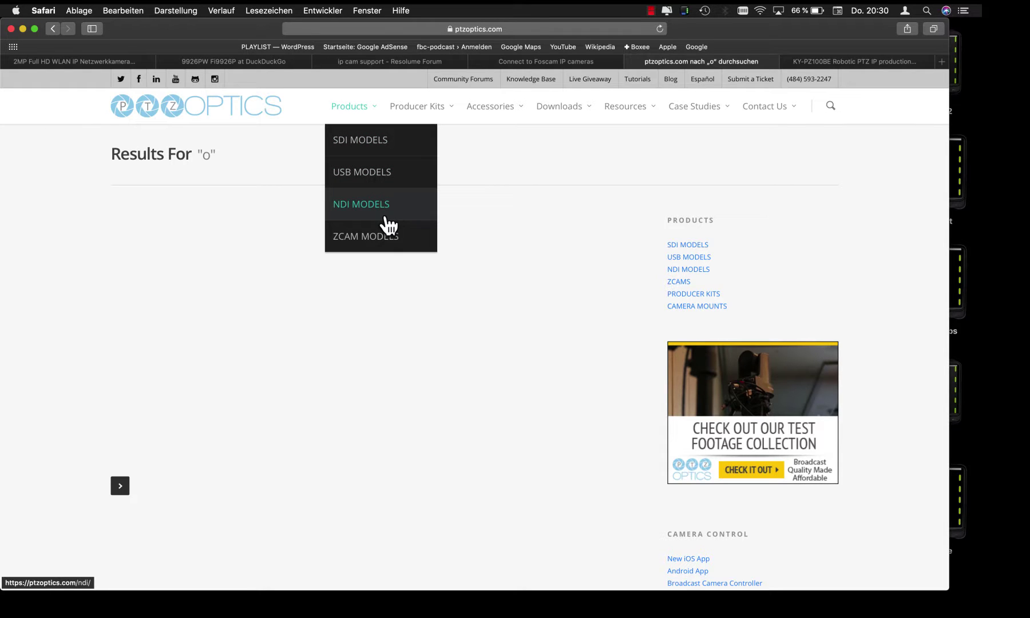
pyautogui.click(415, 211)
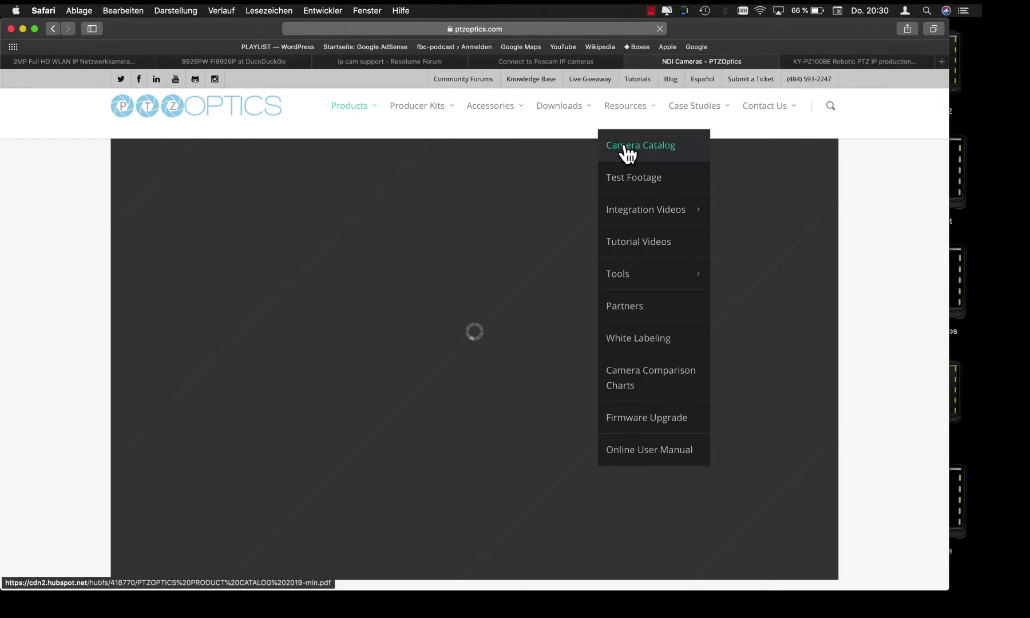
# - Open the PTZOptics SDI models page and enlarge the back view of the grey camera to examine its connectors
pyautogui.moveTo(522, 134)
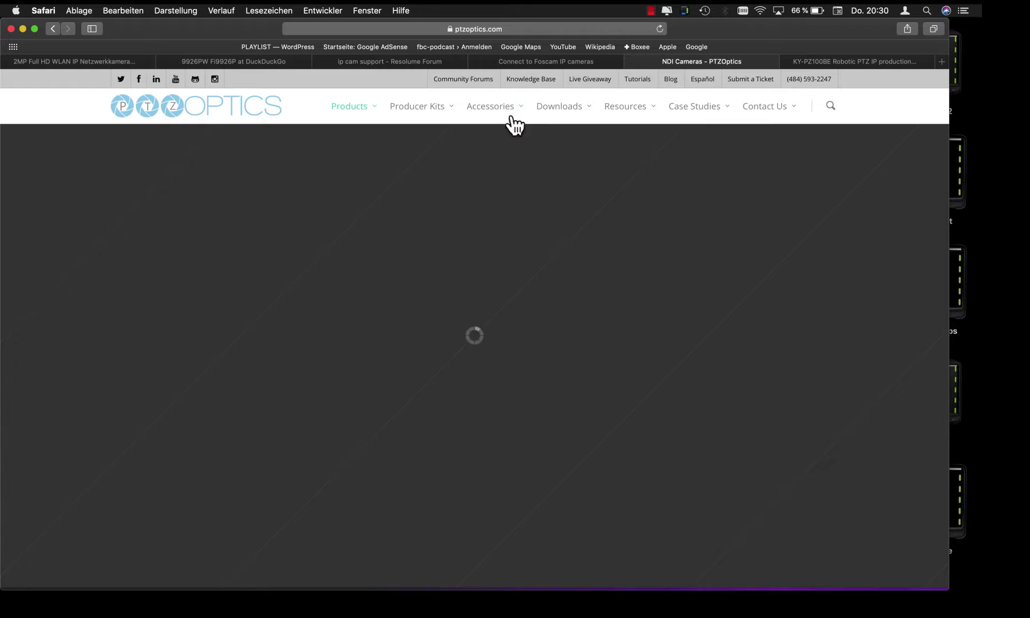
pyautogui.moveTo(445, 117)
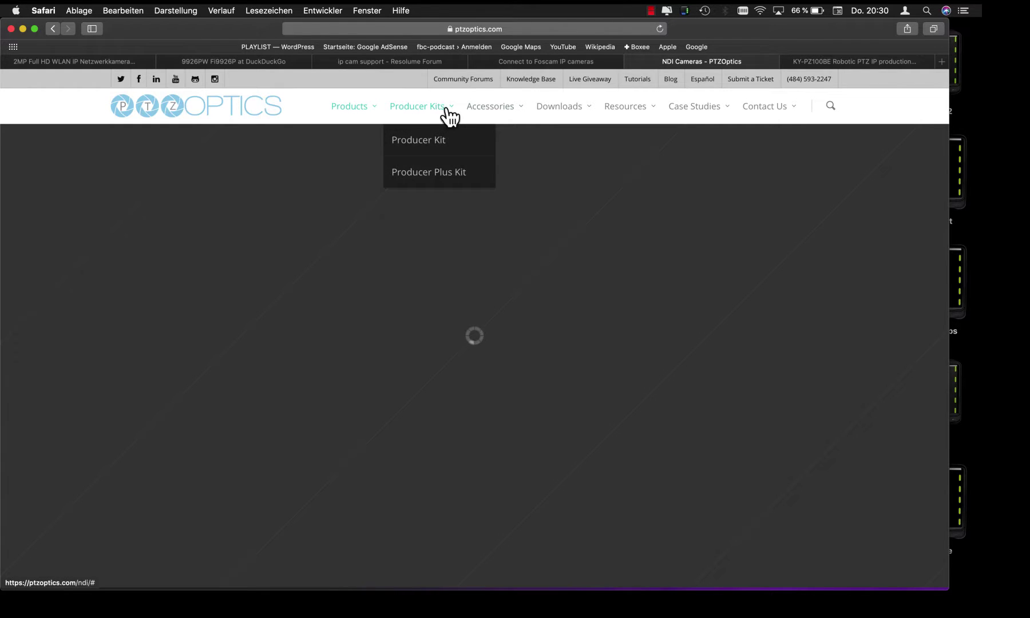
pyautogui.moveTo(373, 115)
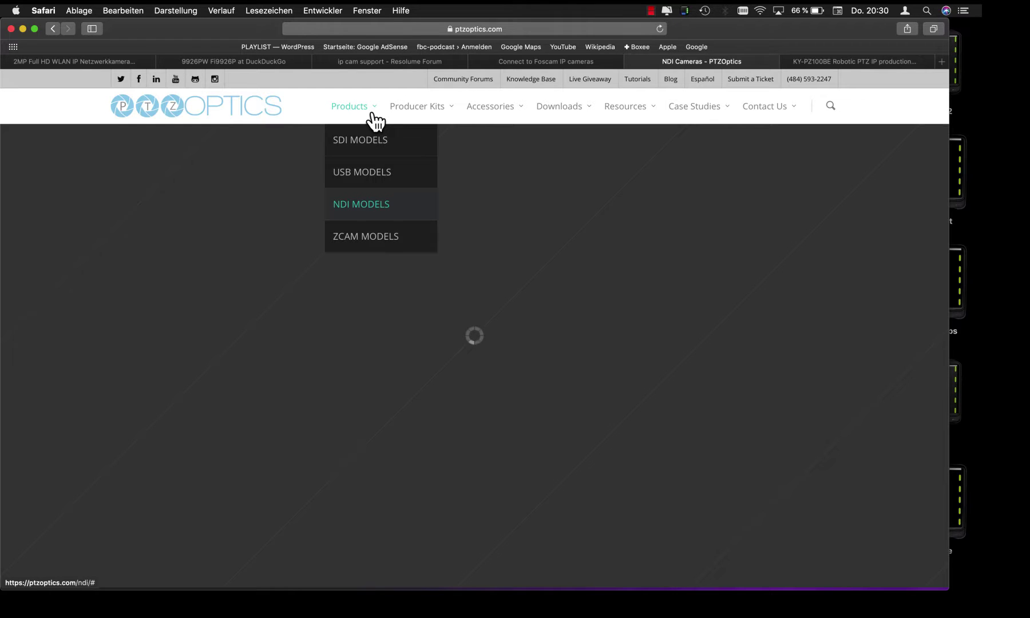
pyautogui.click(380, 145)
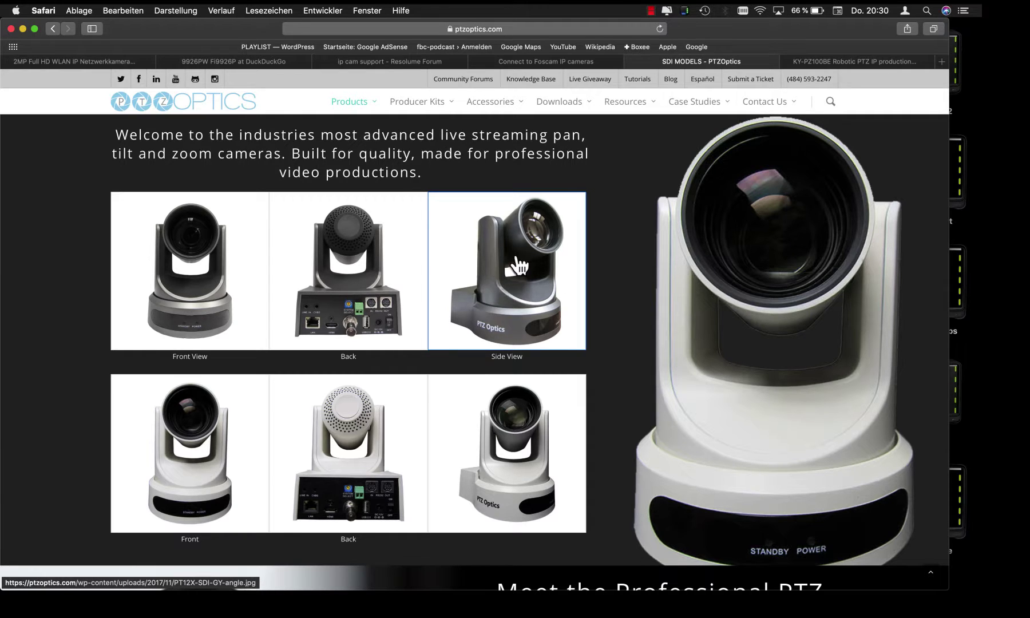
pyautogui.click(340, 343)
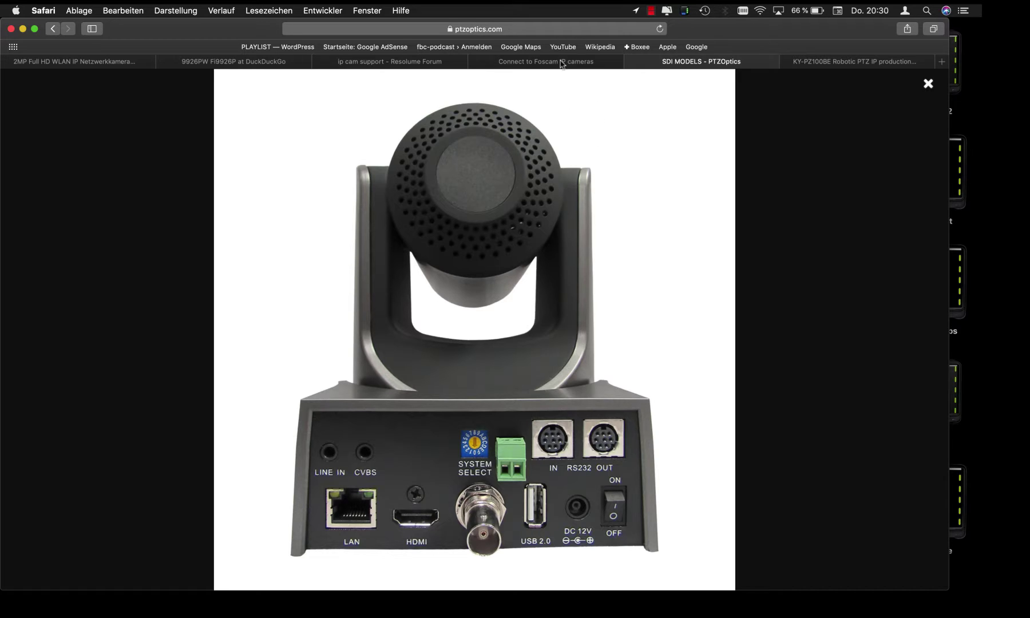
# - Close the PTZOptics page and view the KY-PZ100BE's front picture and labelled rear-view diagram on the JVC page
pyautogui.click(631, 62)
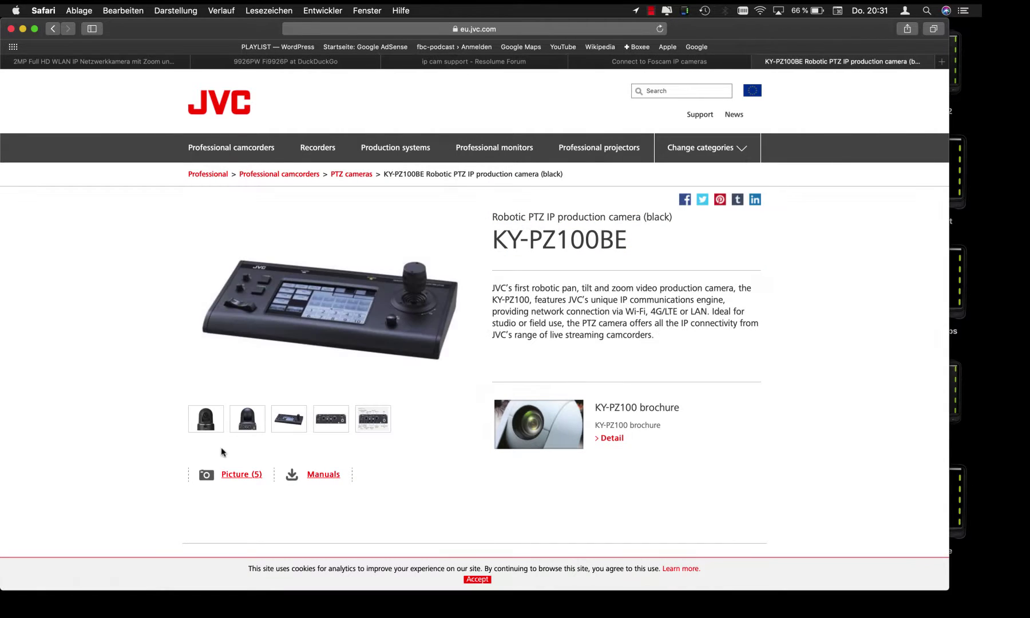
pyautogui.click(216, 423)
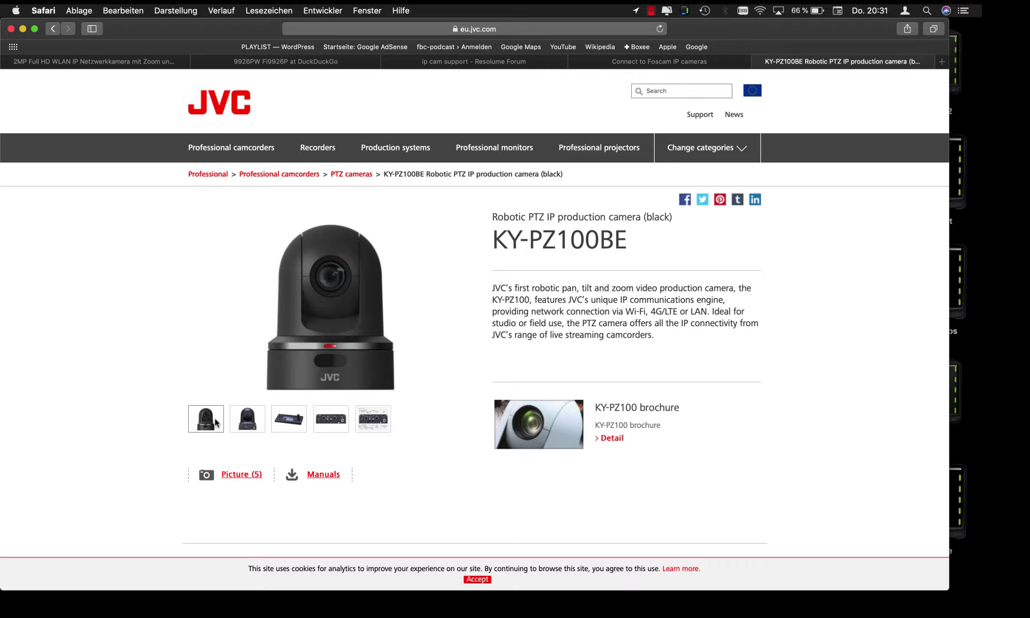
pyautogui.click(373, 426)
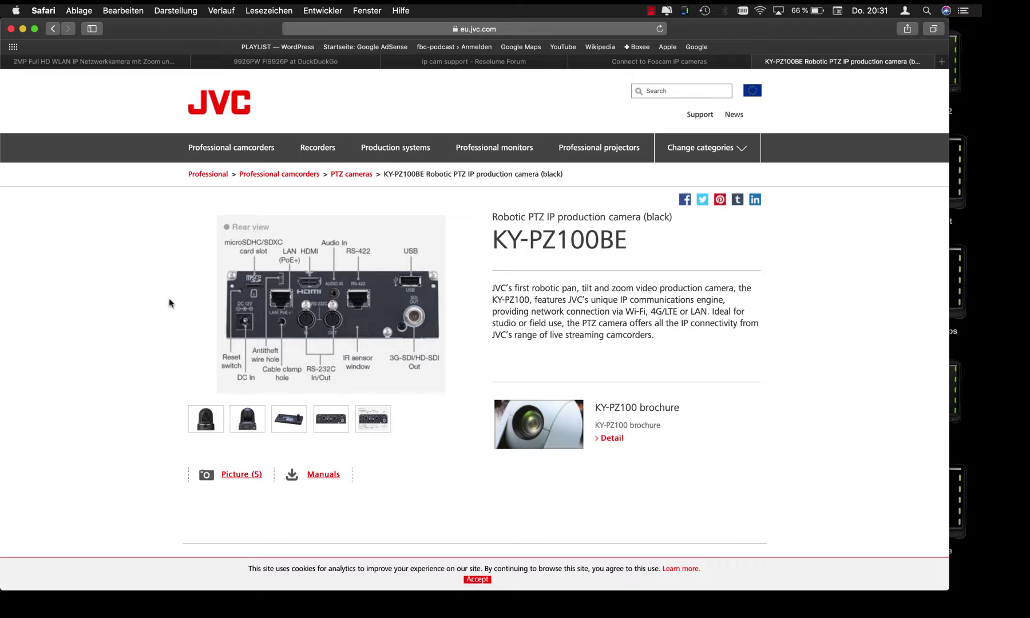
# - Open the Amcrest website, amcrest.com, in a new browser tab
pyautogui.press('super+t')
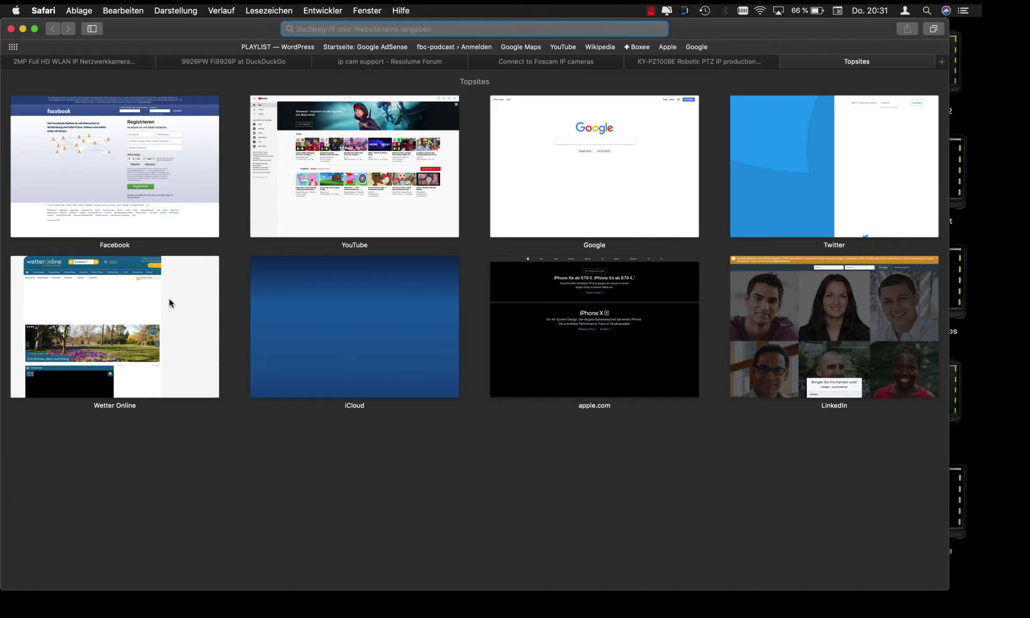
pyautogui.write('amcre')
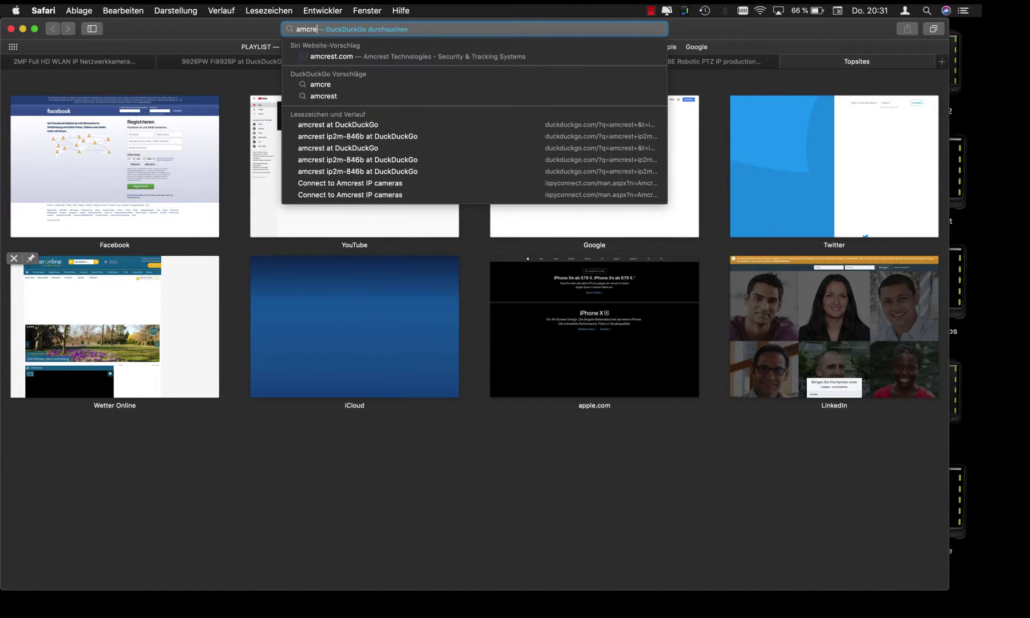
pyautogui.write('s')
pyautogui.press('Down')
pyautogui.press('Return')
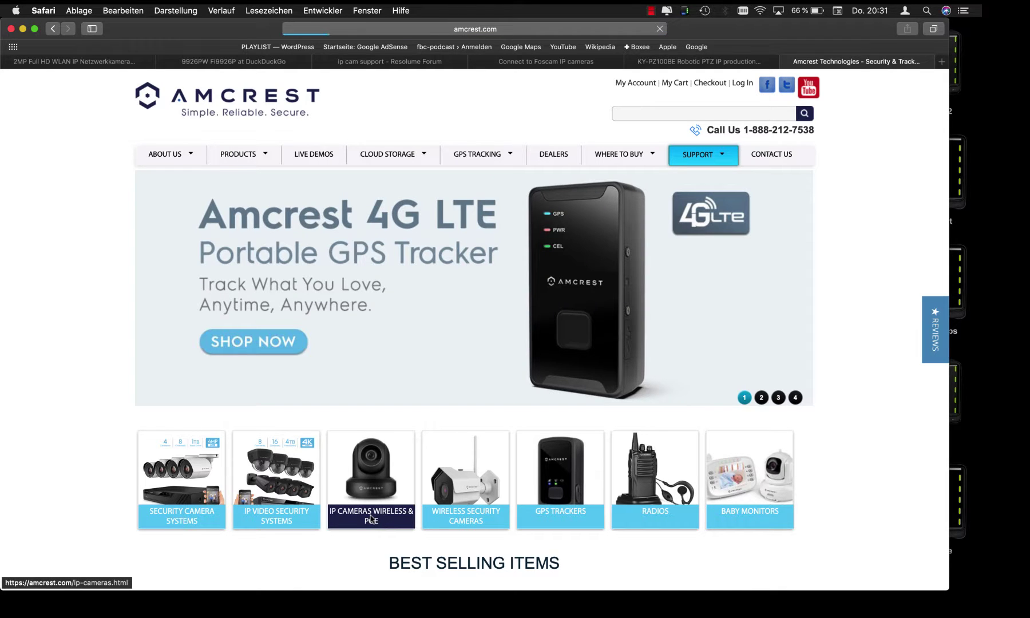
# - Open Amcrest's IP Cameras Wireless & PoE category and dismiss the e-mail sign-up offer
pyautogui.click(371, 520)
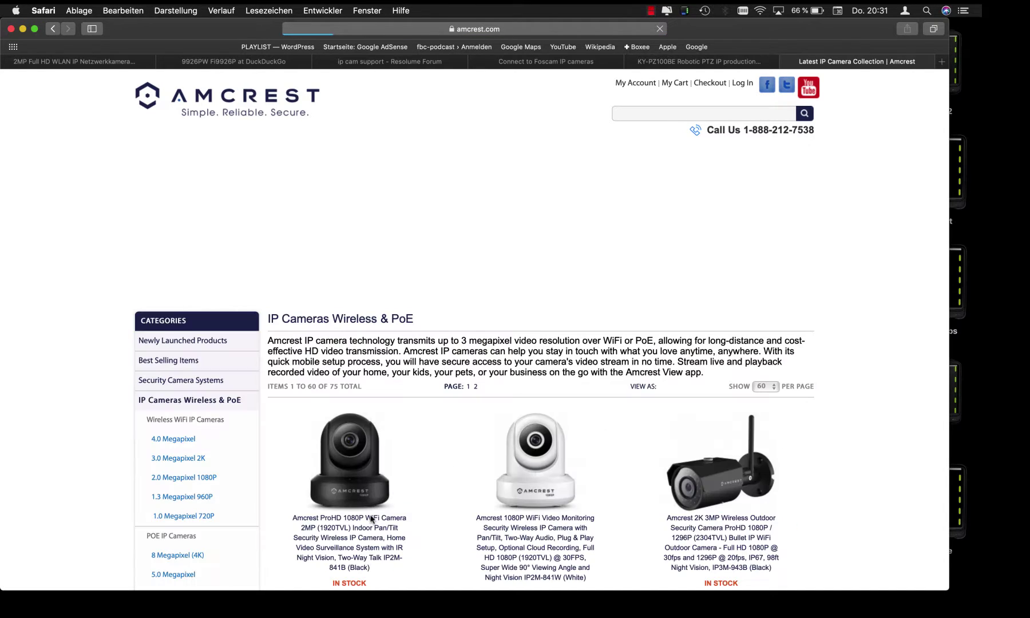
pyautogui.scroll(-4, 424, 536)
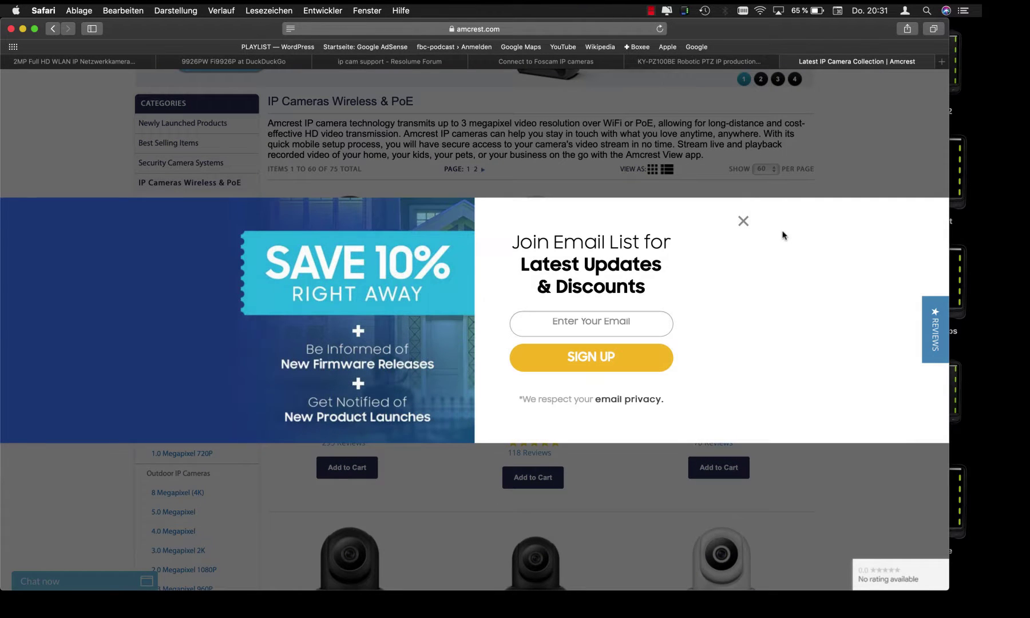
pyautogui.click(743, 223)
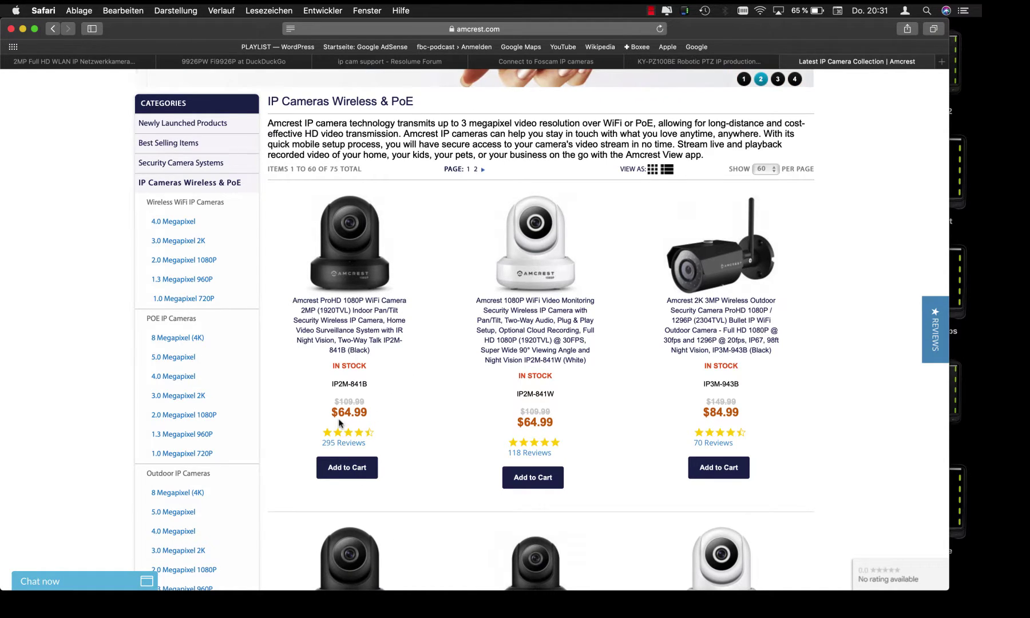
# - Examine the models, features and prices in Amcrest's list of wireless and PoE IP cameras
pyautogui.scroll(-4, 355, 417)
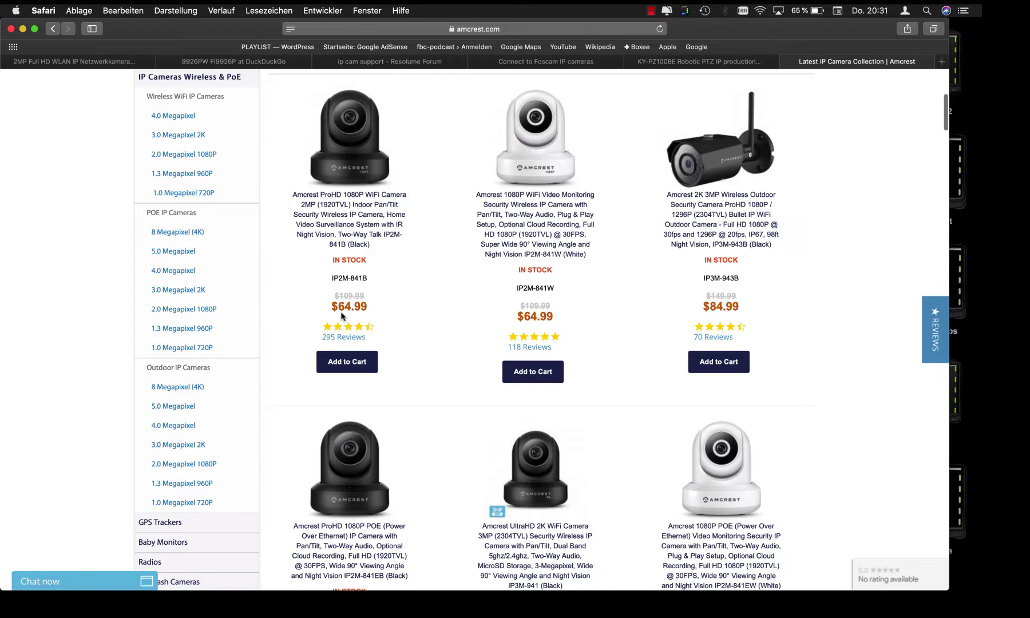
pyautogui.scroll(-8, 402, 317)
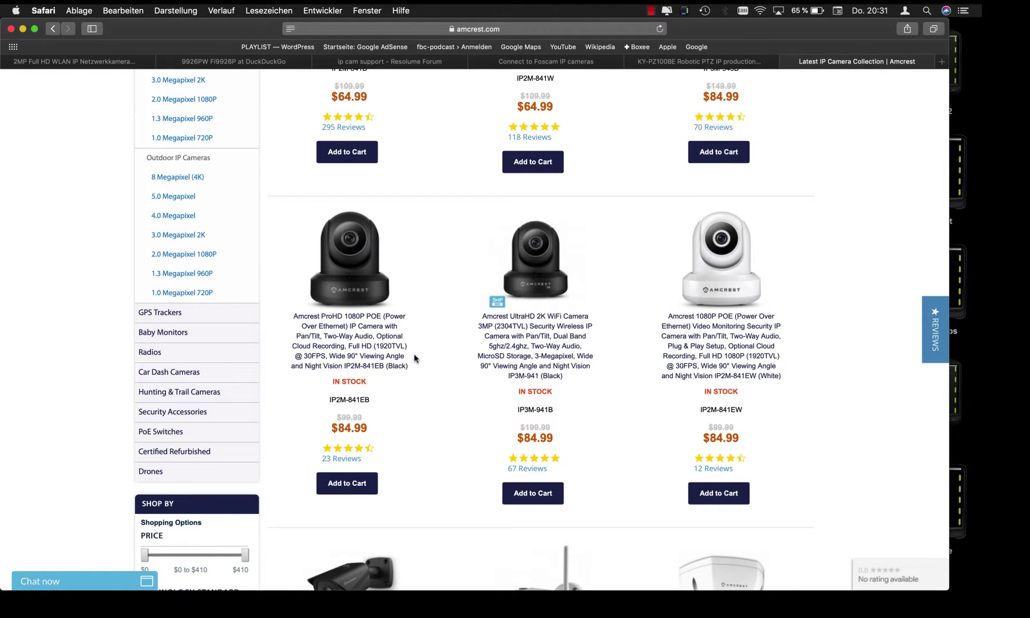
pyautogui.scroll(-12, 416, 359)
pyautogui.scroll(20, 416, 359)
pyautogui.scroll(-12, 416, 359)
pyautogui.scroll(6, 416, 359)
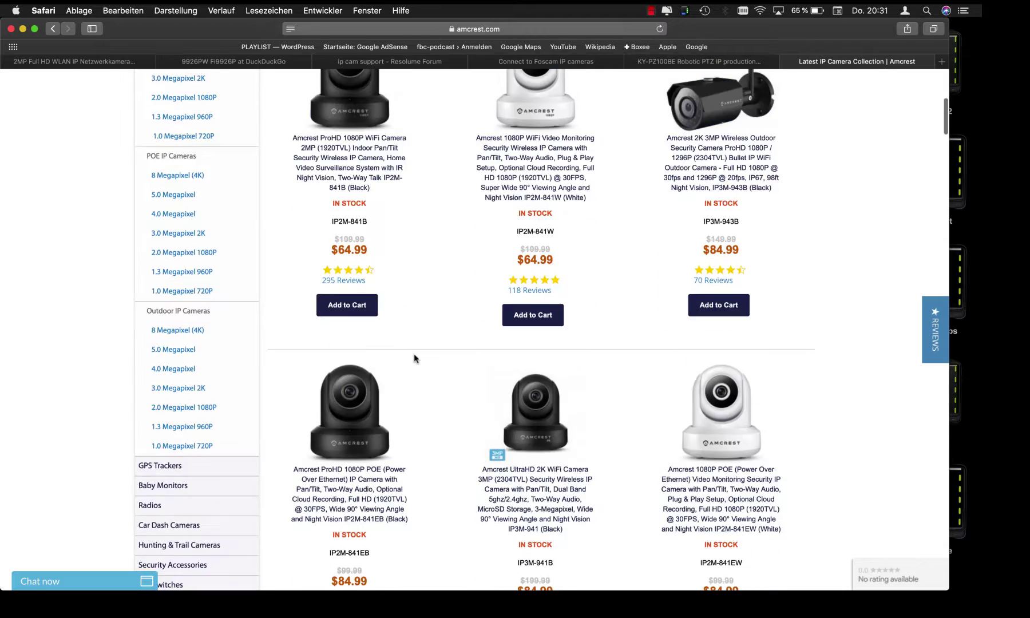
pyautogui.scroll(-3, 417, 359)
pyautogui.scroll(6, 417, 359)
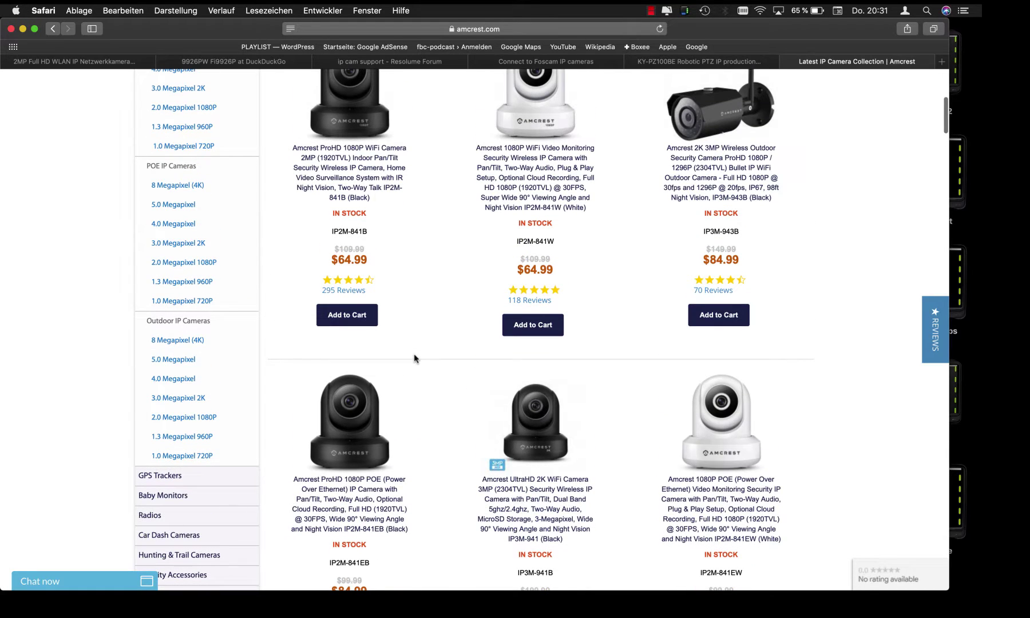
# - Review the first cameras at the start of Amcrest's IP Cameras Wireless & PoE list
pyautogui.scroll(2, 415, 358)
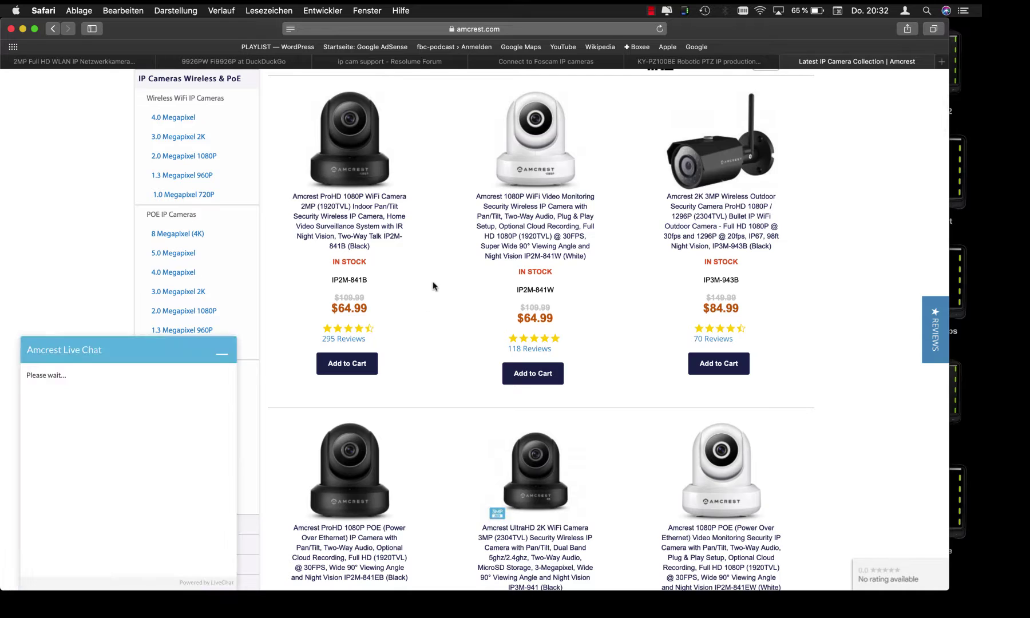
pyautogui.scroll(3, 432, 275)
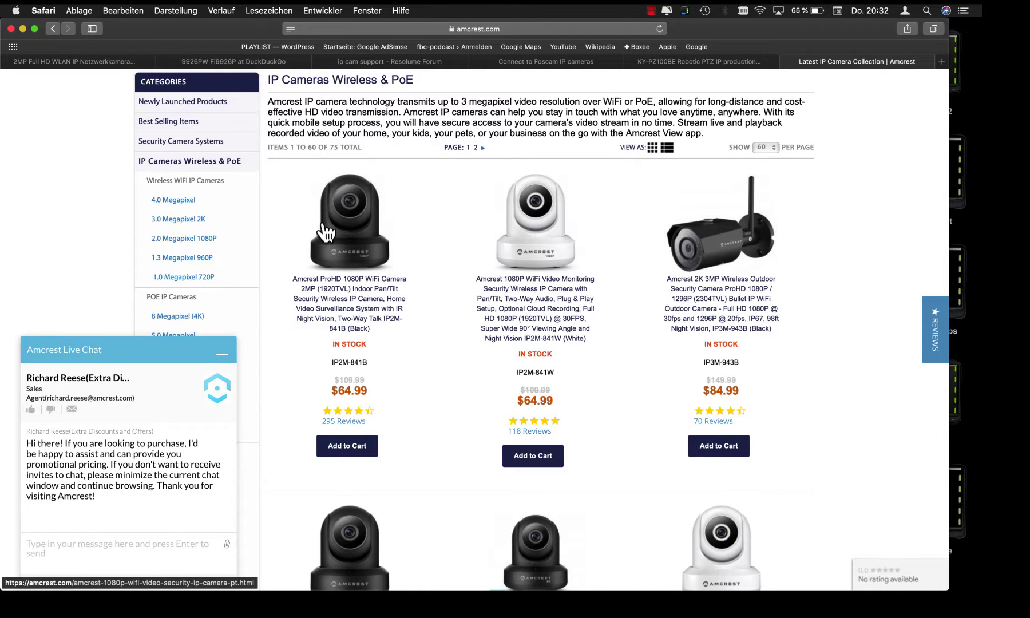
# - Return to the Foscam Fi9926P product page on Amazon and view the camera's front and side pictures
pyautogui.click(255, 67)
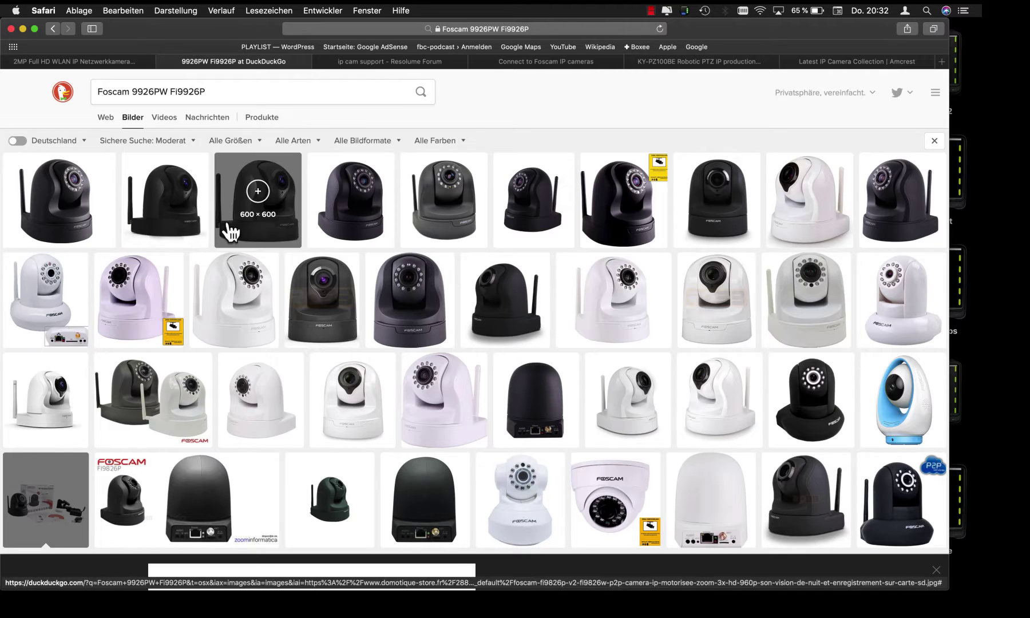
pyautogui.click(143, 101)
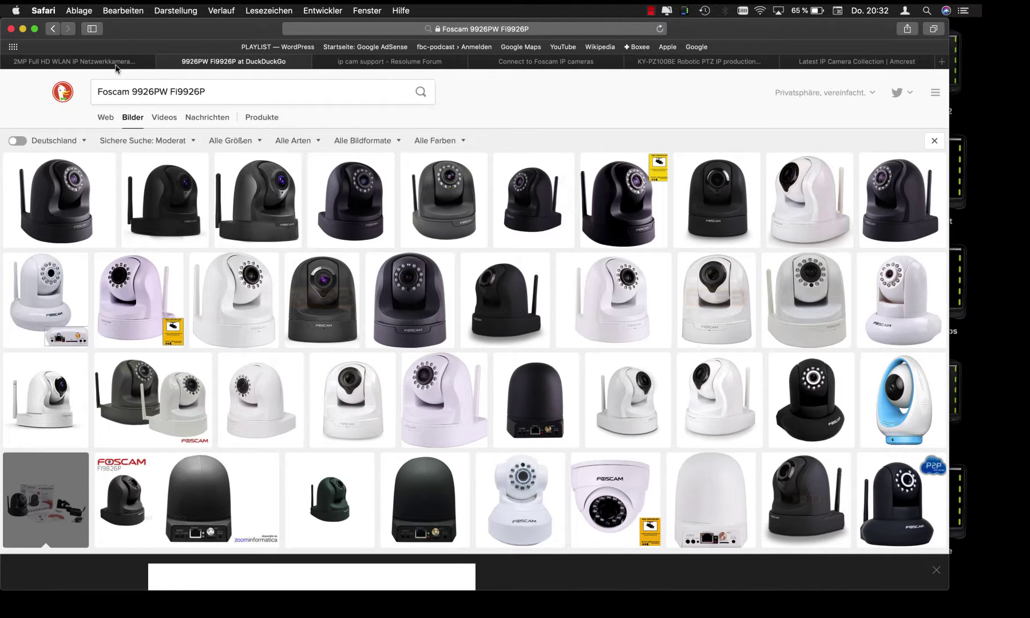
pyautogui.click(563, 63)
pyautogui.click(77, 62)
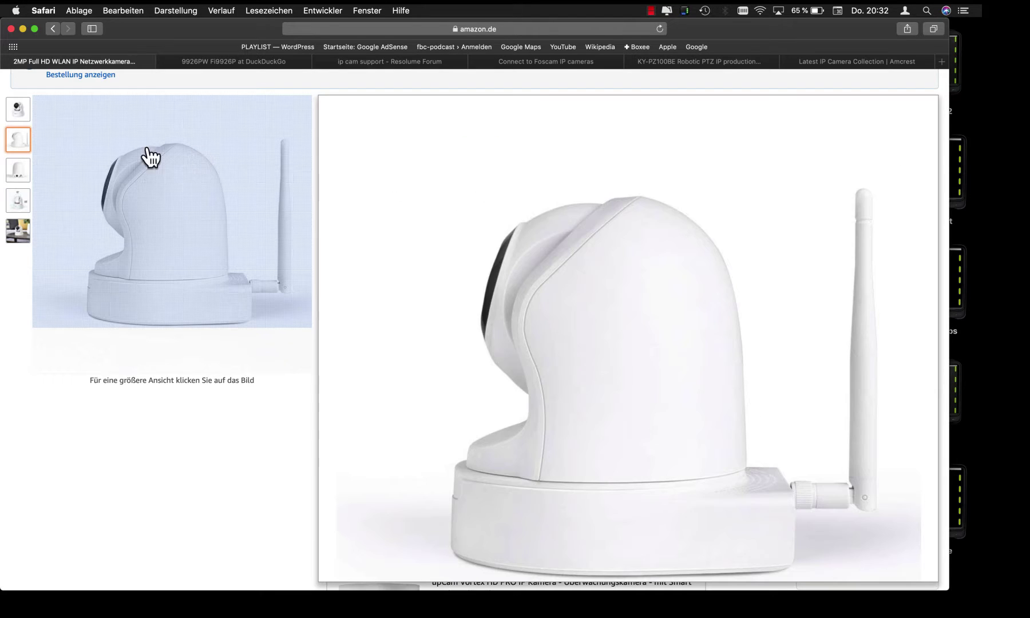
pyautogui.moveTo(17, 120)
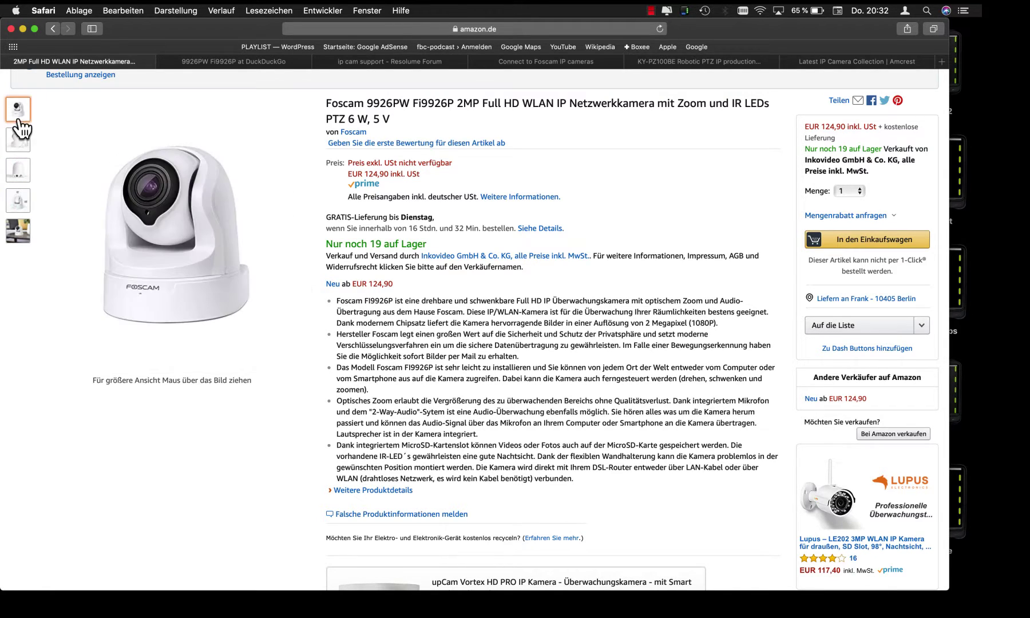
pyautogui.moveTo(104, 121)
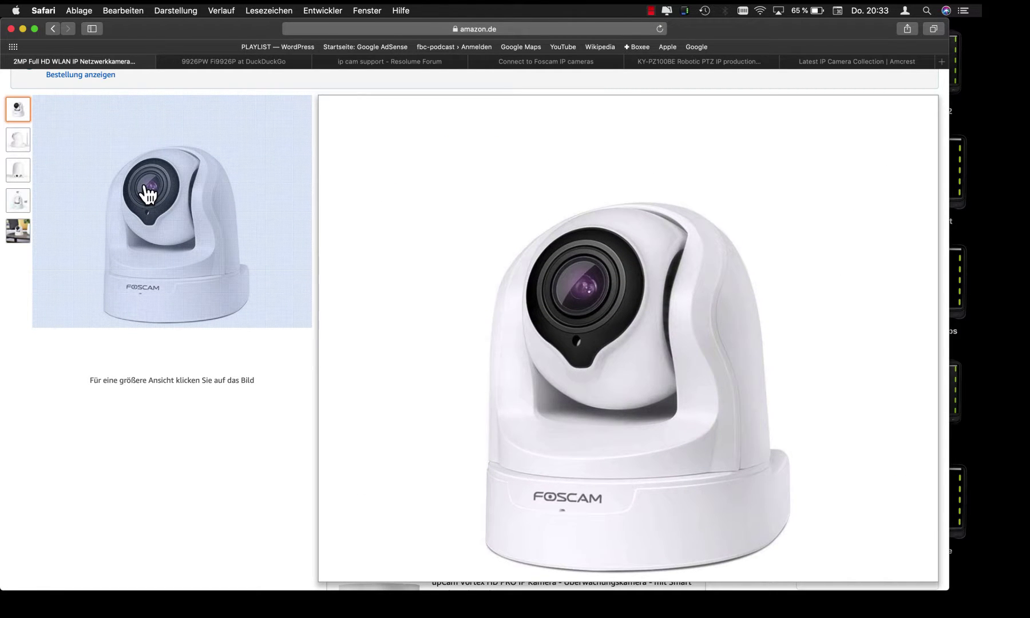
pyautogui.click(18, 144)
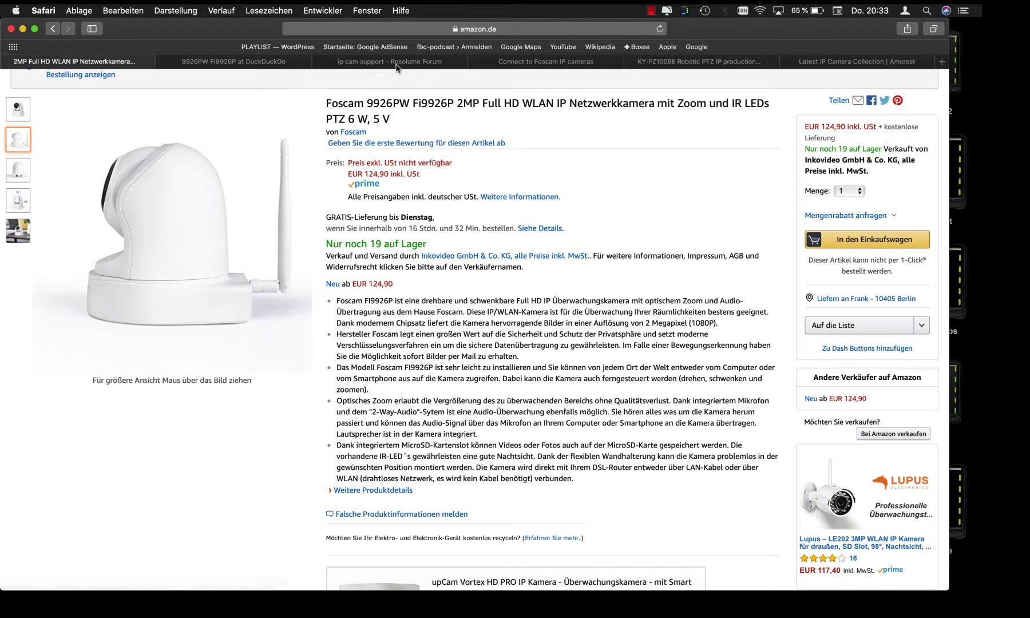
# - Revisit the JVC KY-PZ100BE page, and close the Resolume Forum page once back on the Foscam product page
pyautogui.click(424, 65)
pyautogui.click(700, 65)
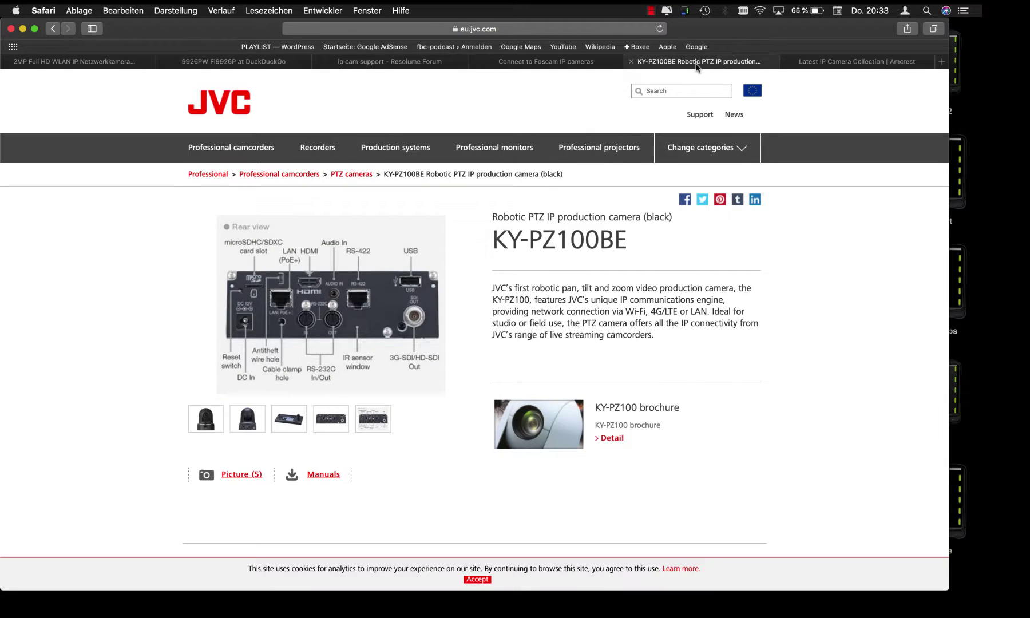
pyautogui.click(17, 62)
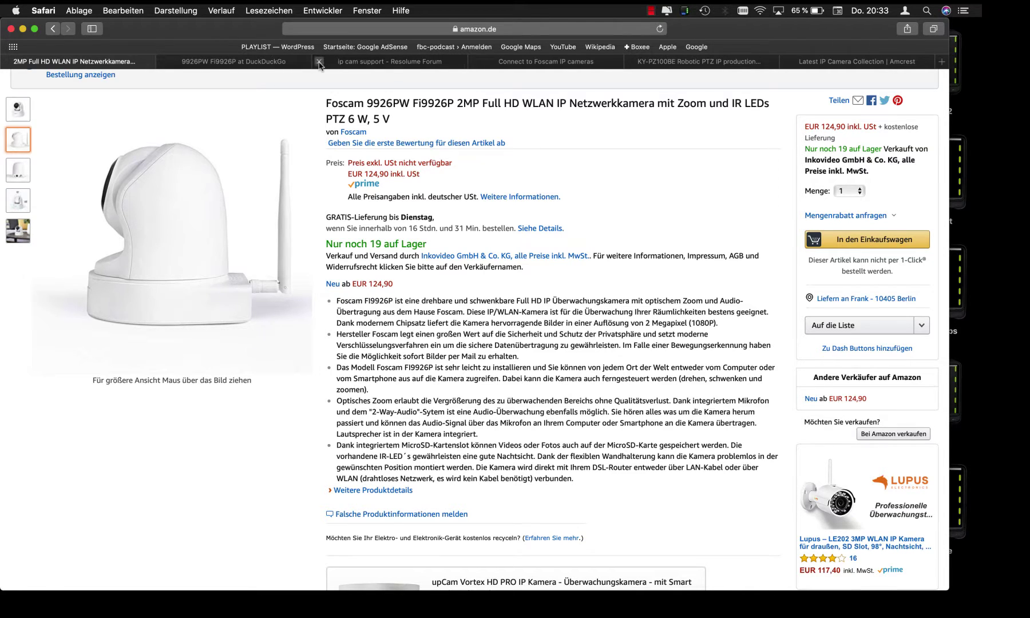
pyautogui.click(320, 61)
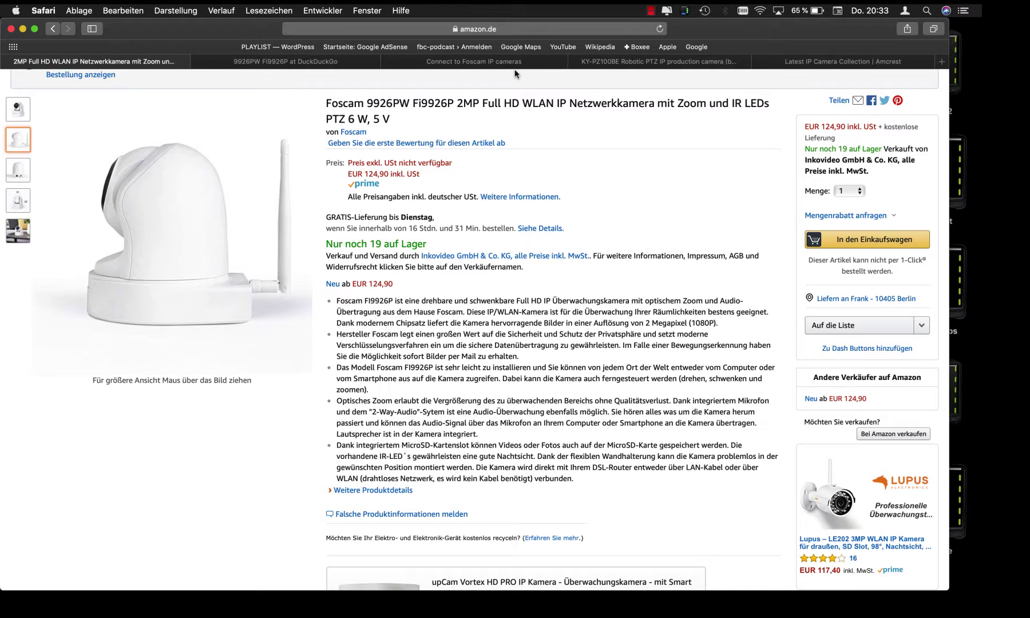
# - Open amcrest.com in a new browser tab and view its IP Cameras Wireless & PoE category
pyautogui.press('super+t')
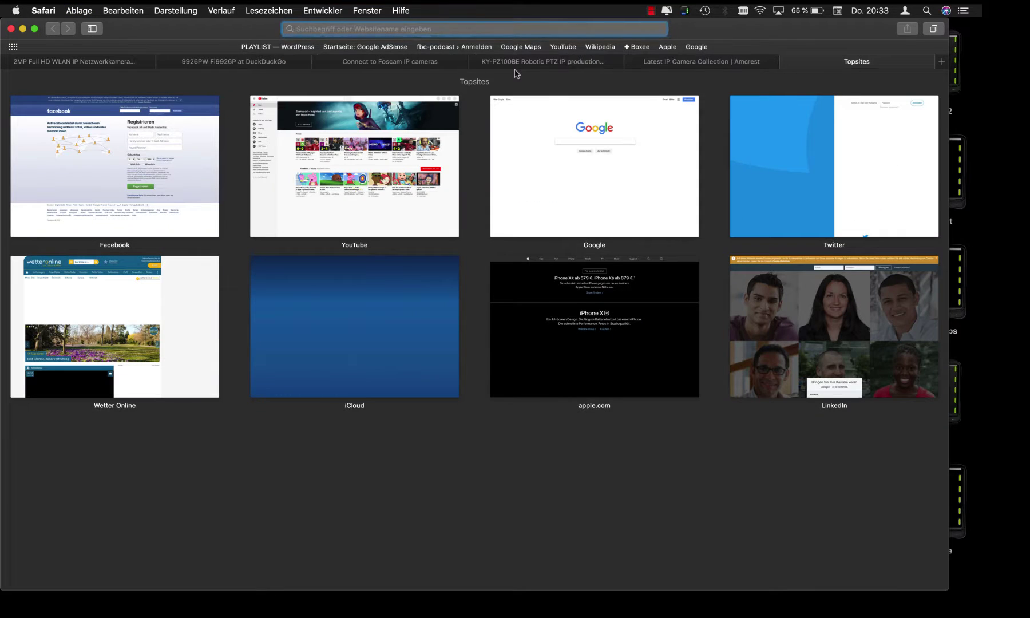
pyautogui.write('amcrest')
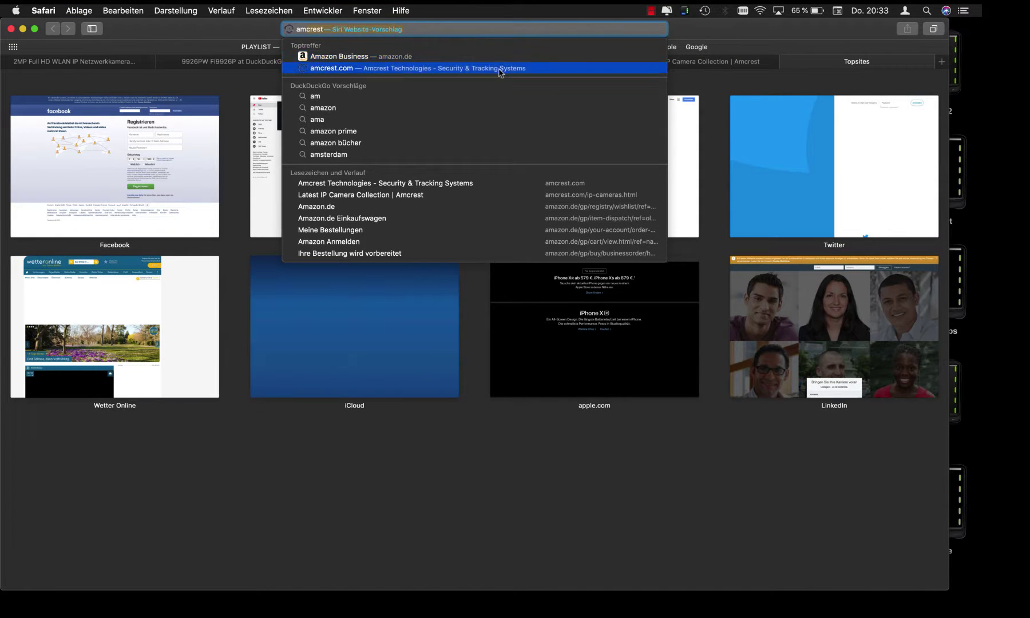
pyautogui.click(499, 72)
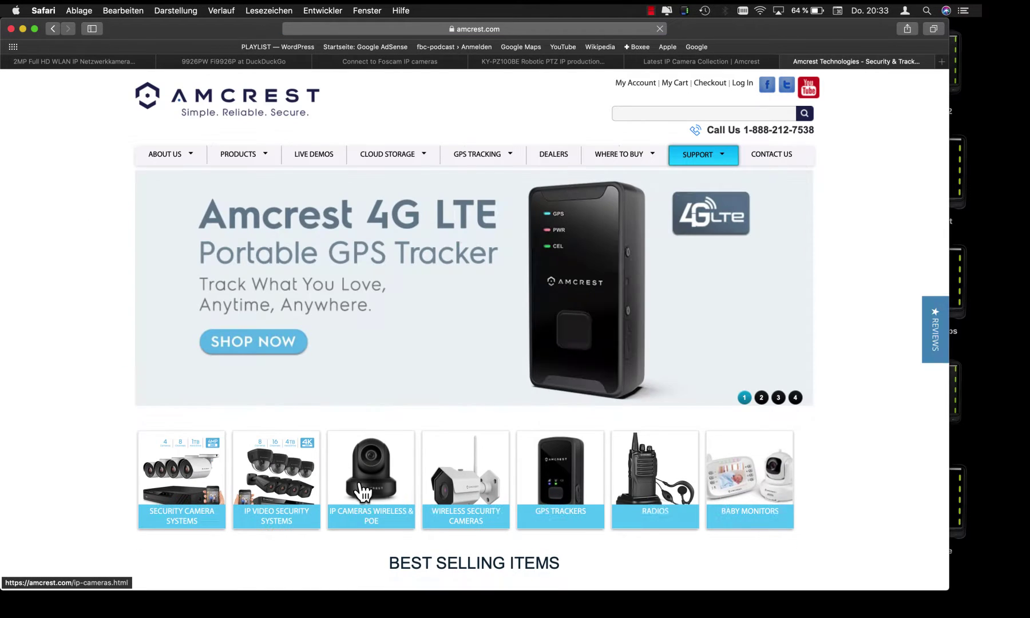
pyautogui.click(373, 517)
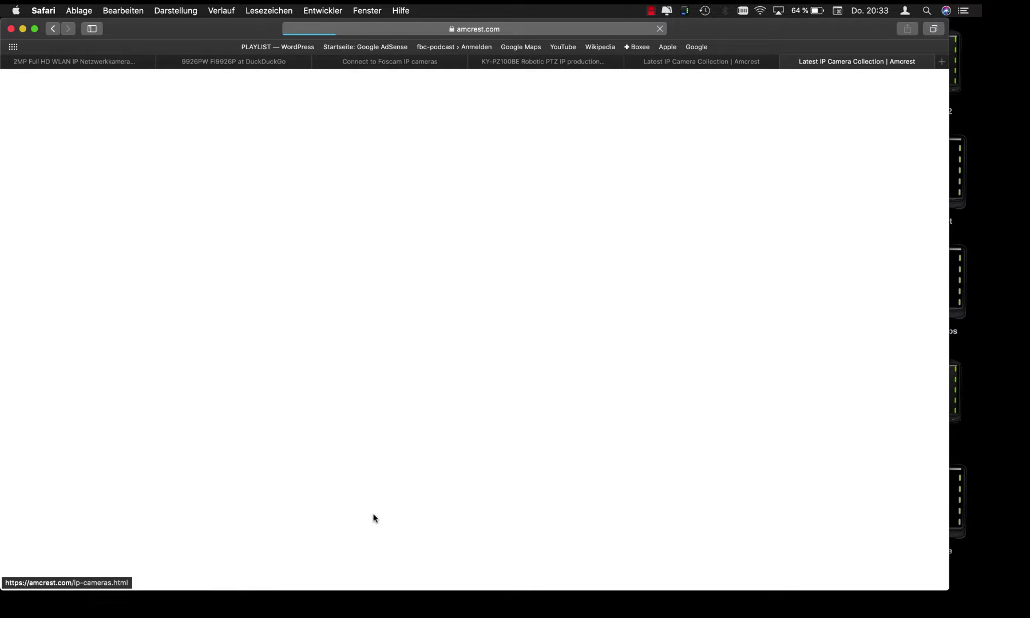
pyautogui.scroll(-5, 403, 436)
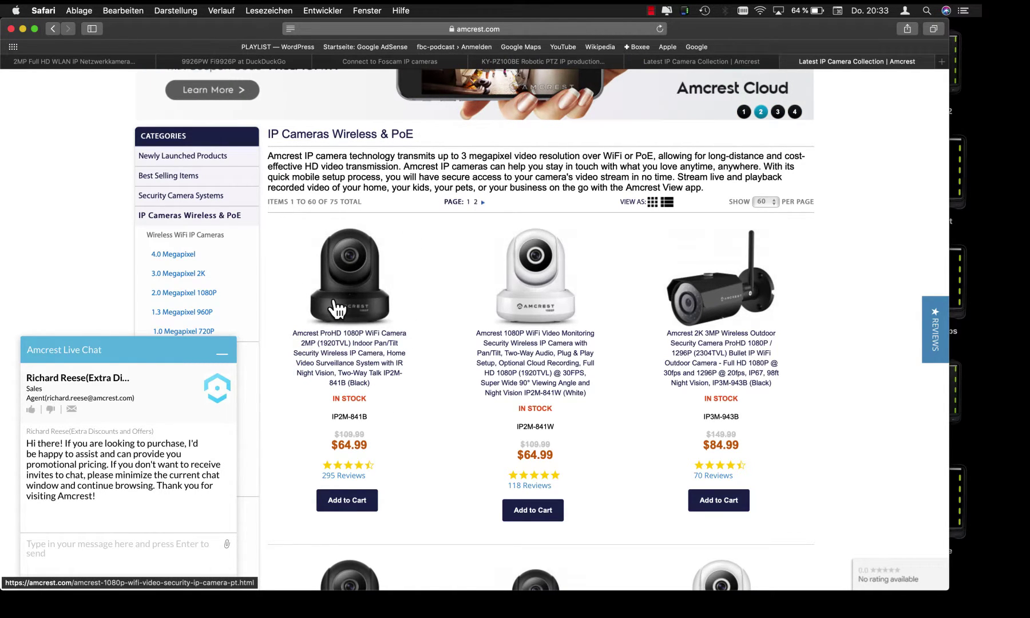
# - Return to the Foscam product page, close the DuckDuckGo image results and minimise the browser window
pyautogui.click(73, 61)
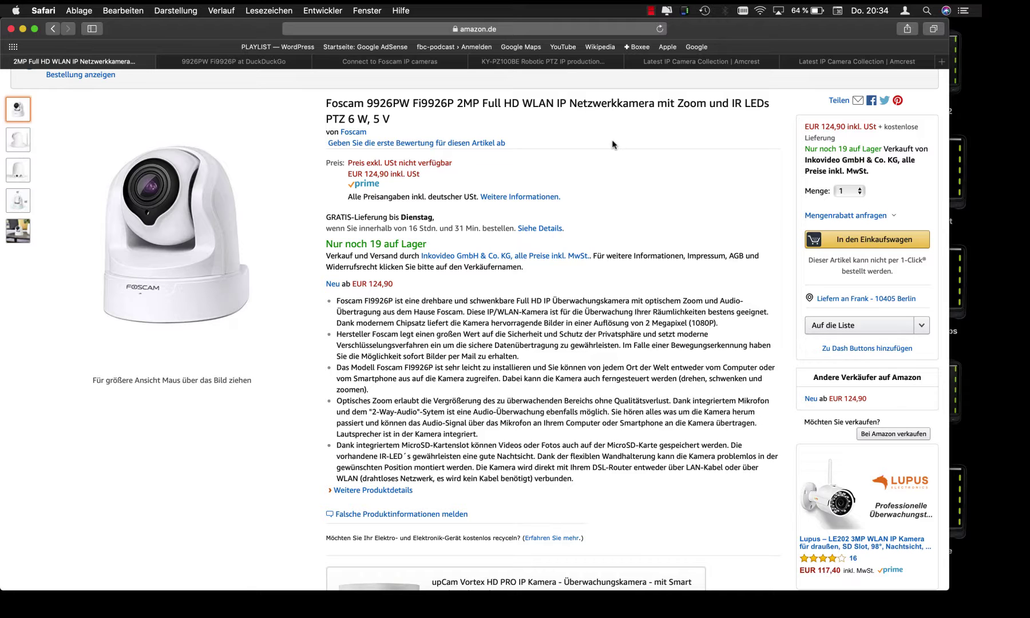
pyautogui.moveTo(171, 211)
pyautogui.click(163, 62)
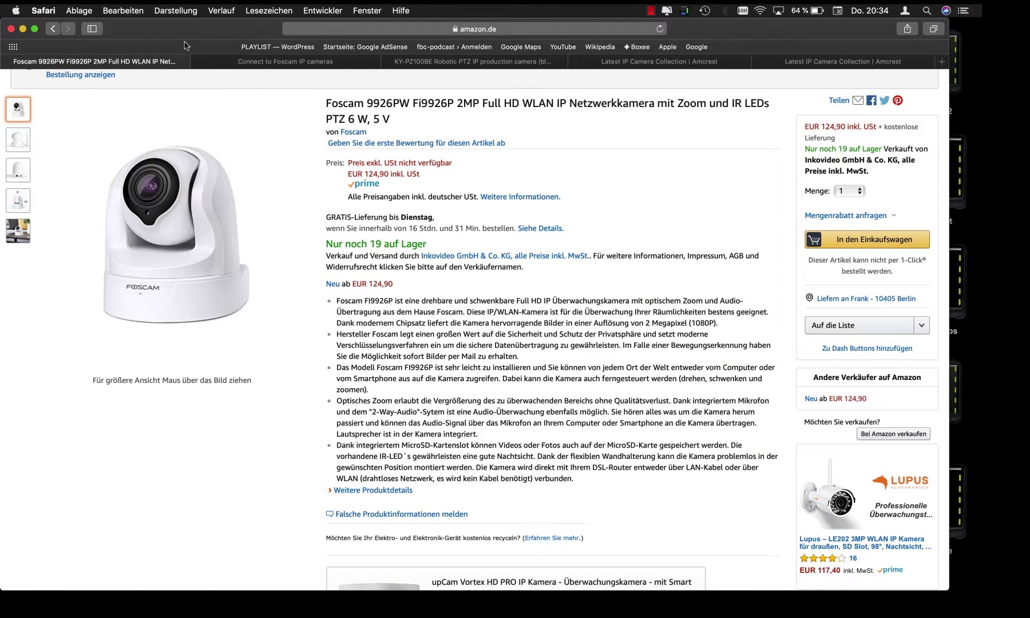
pyautogui.click(23, 28)
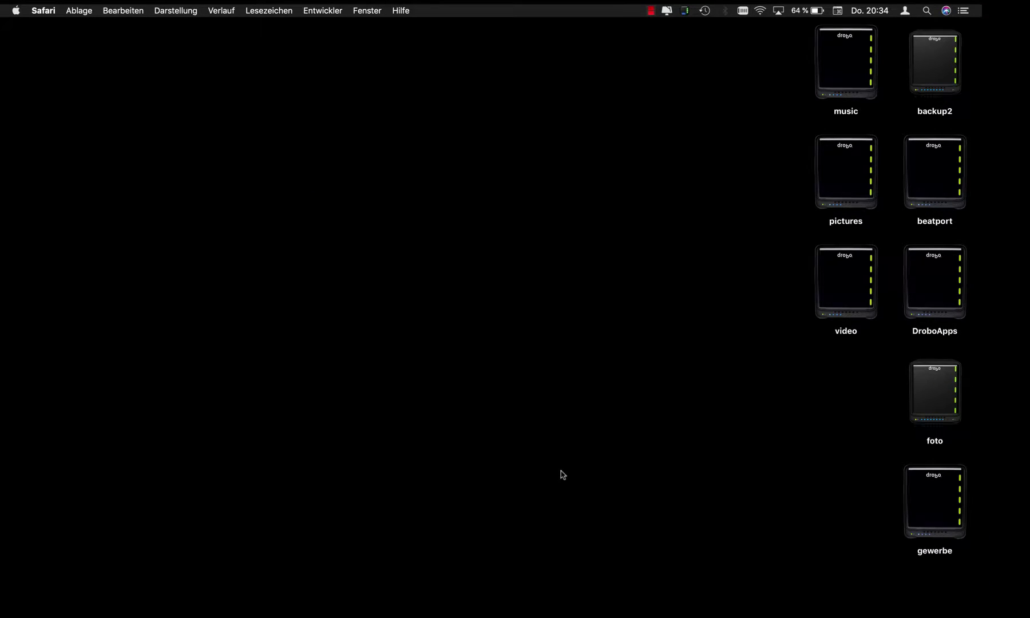
# - Find OBS among the installed applications and launch it
pyautogui.press('F4')
pyautogui.write('obs')
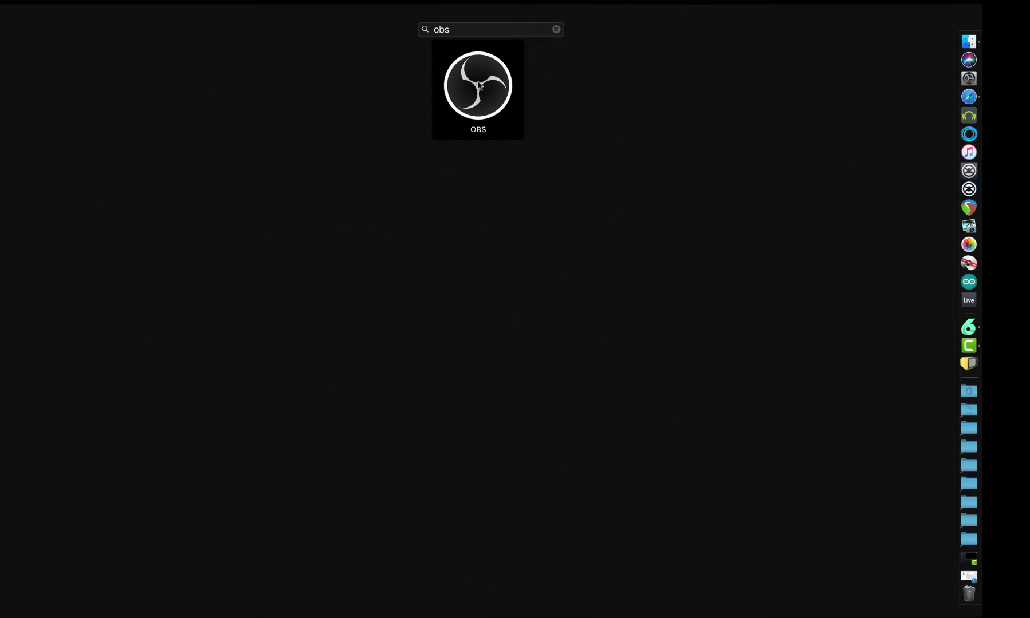
pyautogui.click(479, 86)
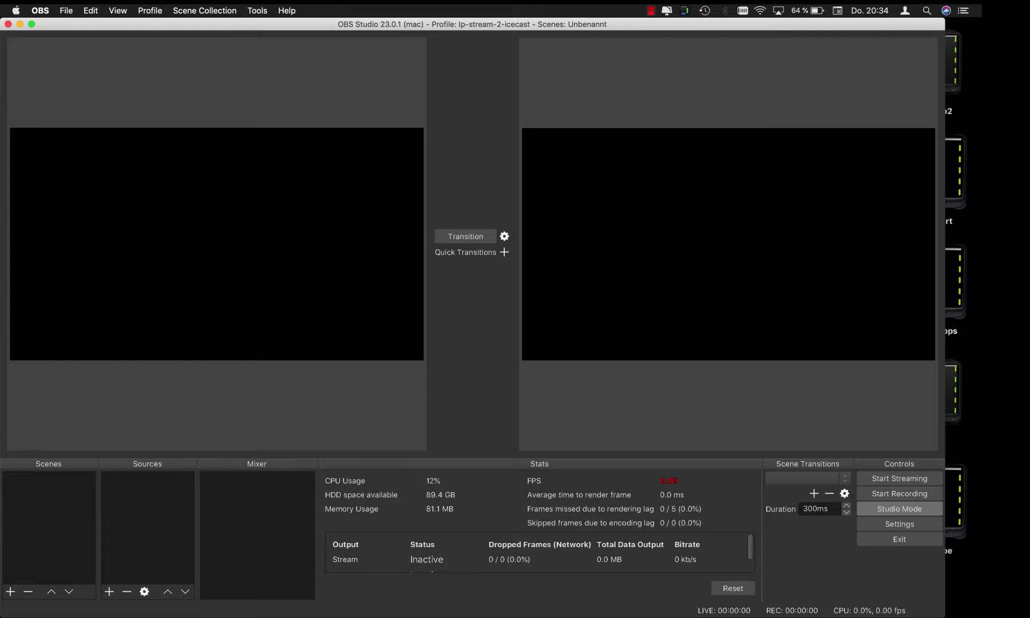
# - Check the OBS Studio version in its About window and close that window
pyautogui.click(41, 10)
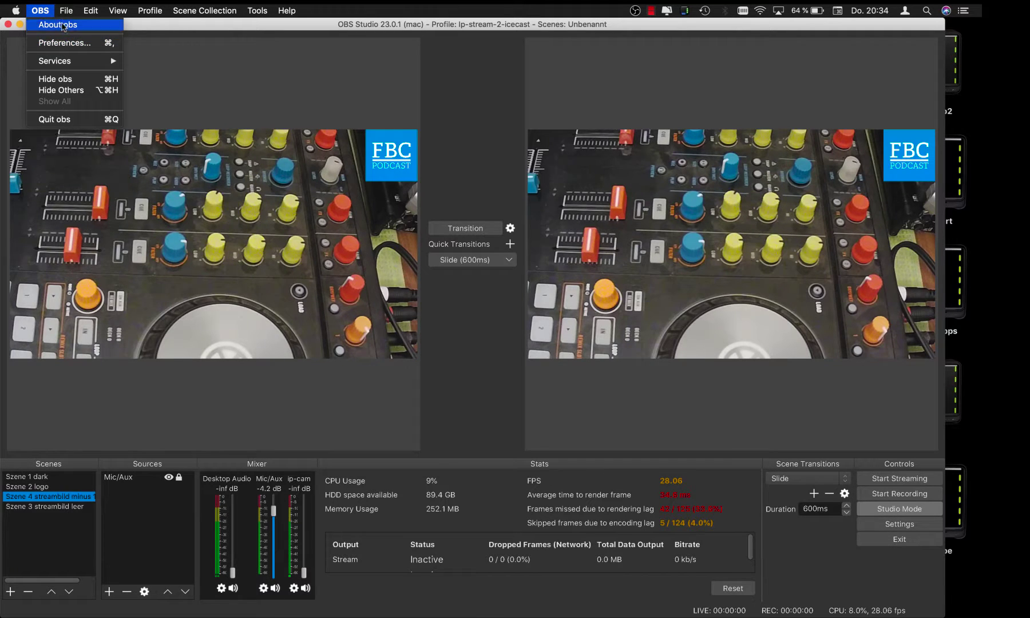
pyautogui.click(62, 26)
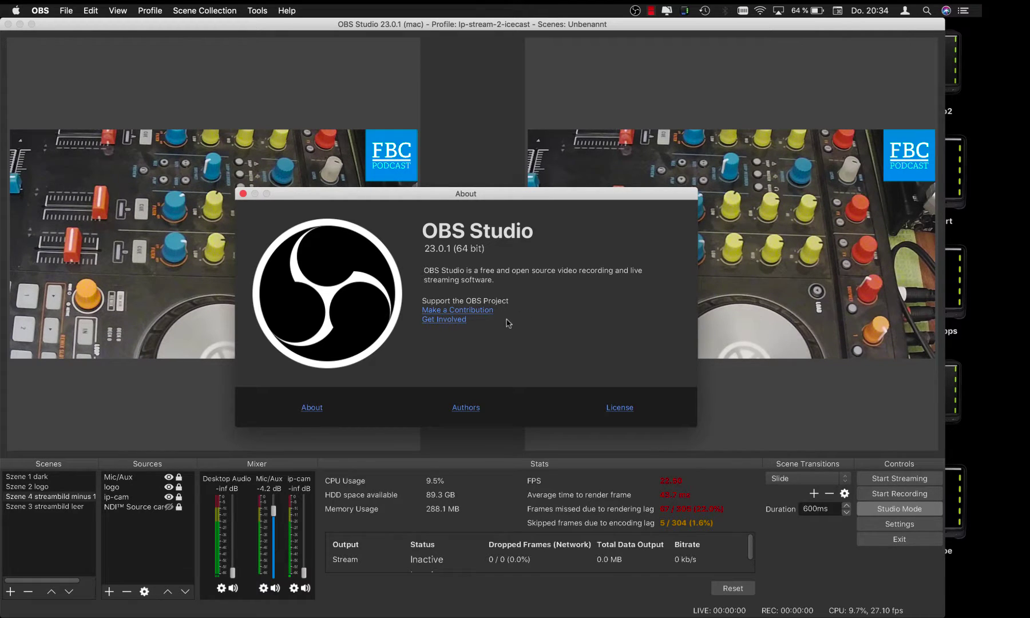
pyautogui.click(242, 194)
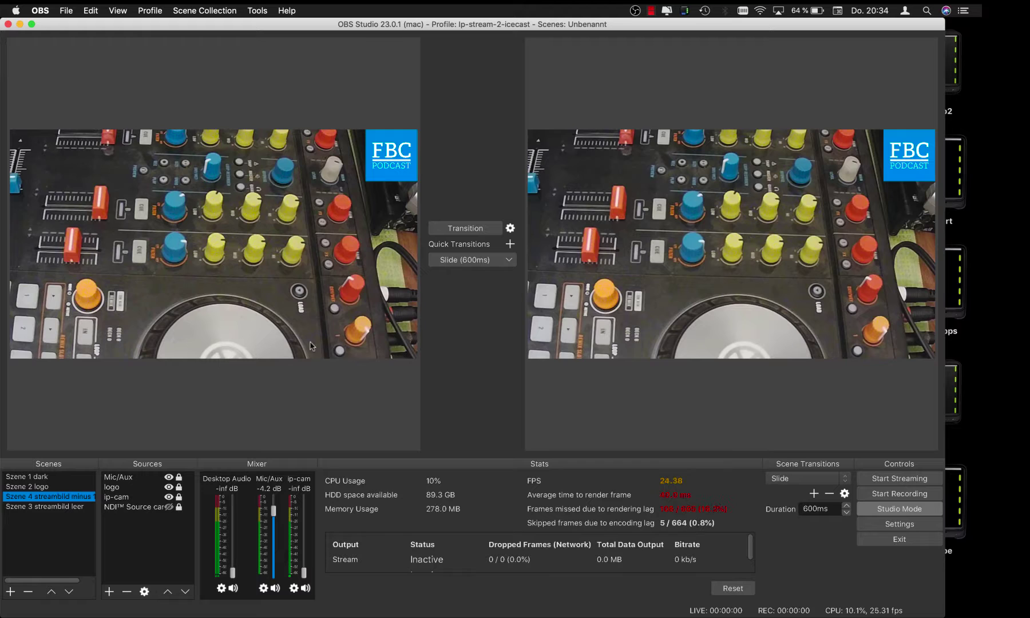
# - Preview the scenes Szene 1 dark, Szene 2 logo and Szene 4 streambild minus one after another
pyautogui.click(39, 477)
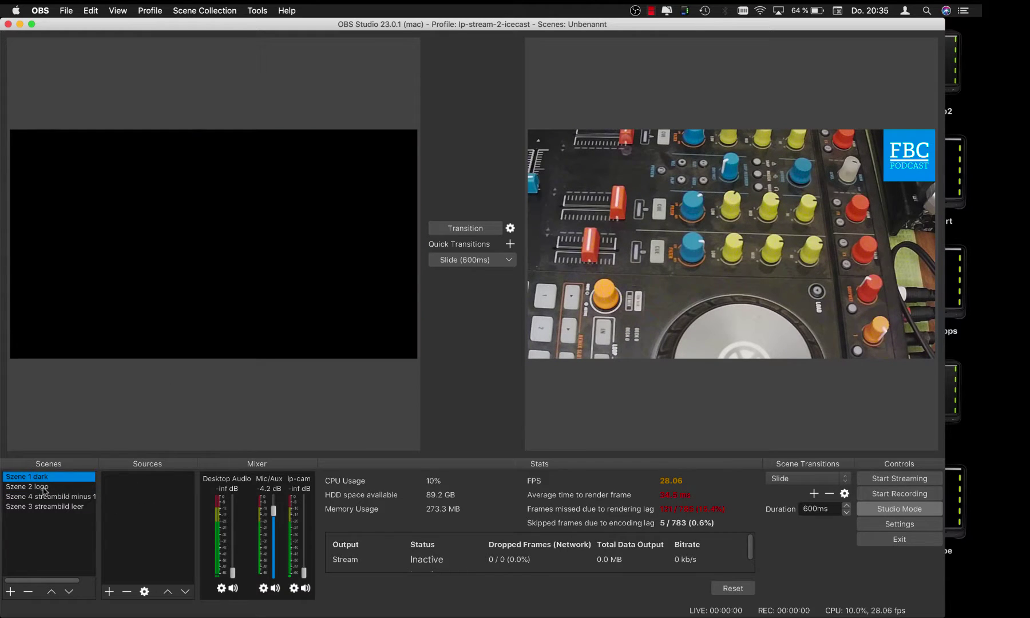
pyautogui.click(44, 487)
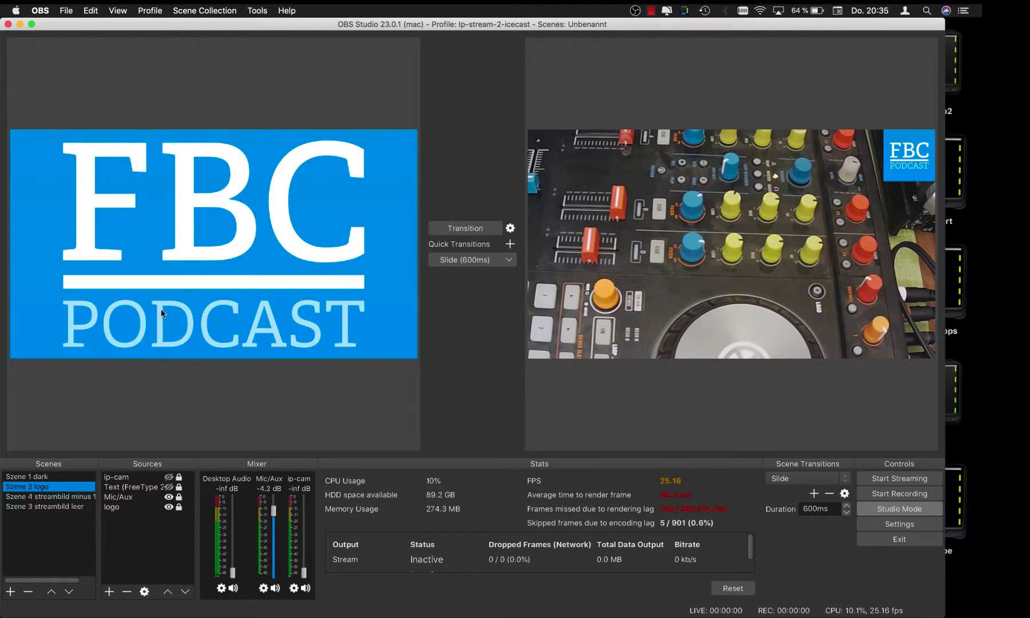
pyautogui.click(73, 497)
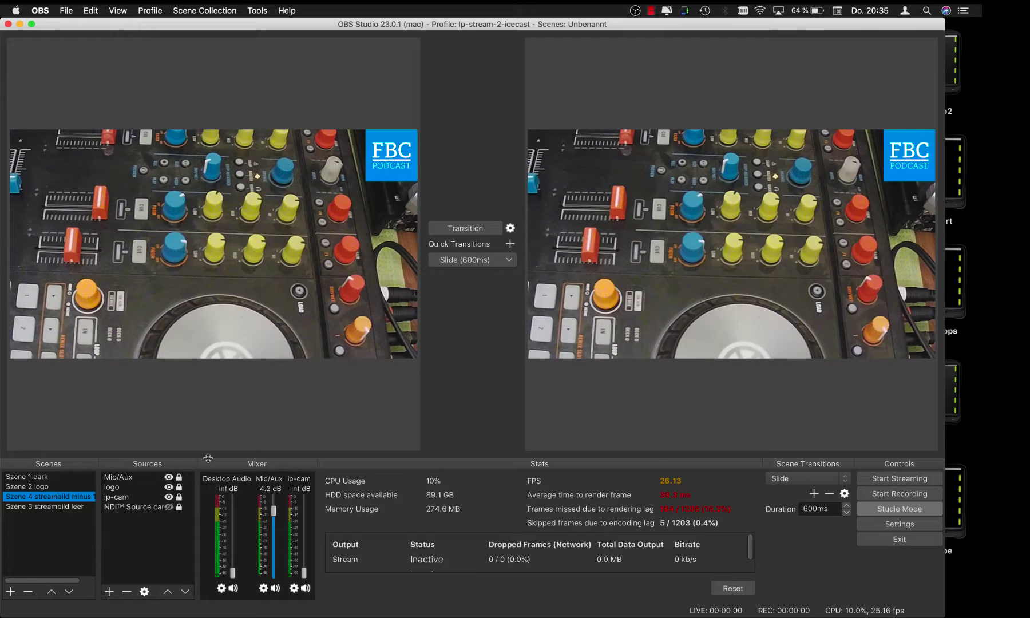
# - Transition the program output to Szene 3 streambild leer and back to Szene 4, leaving Szene 3 in the preview
pyautogui.click(61, 505)
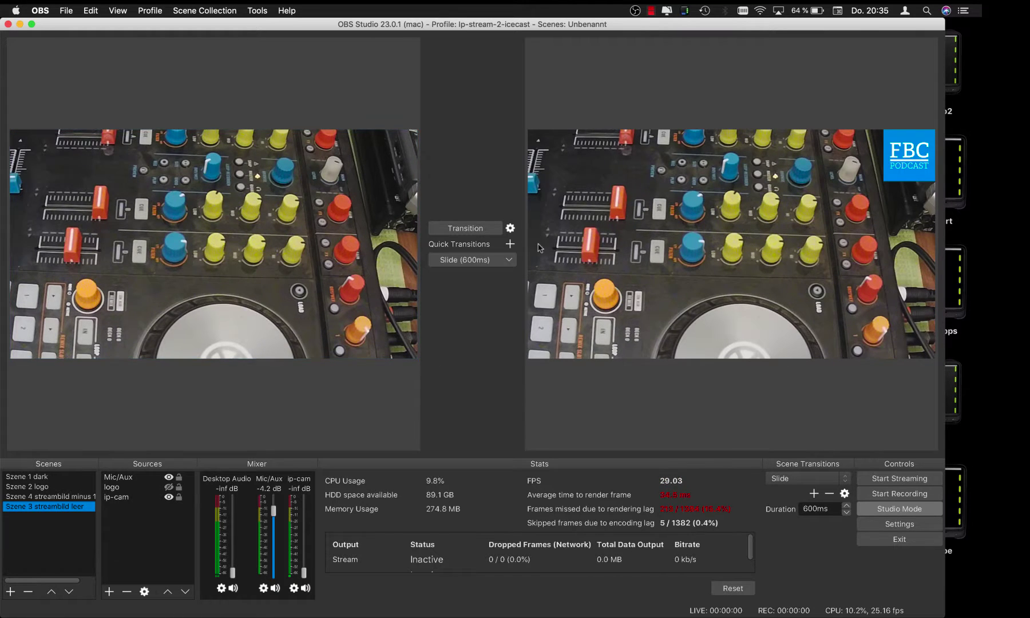
pyautogui.click(471, 231)
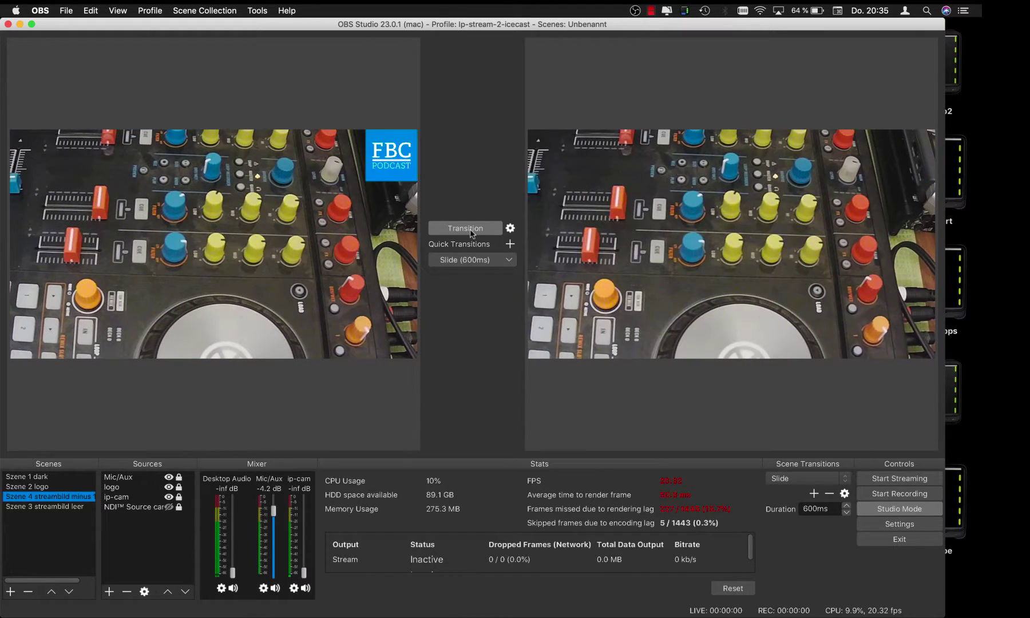
pyautogui.click(471, 231)
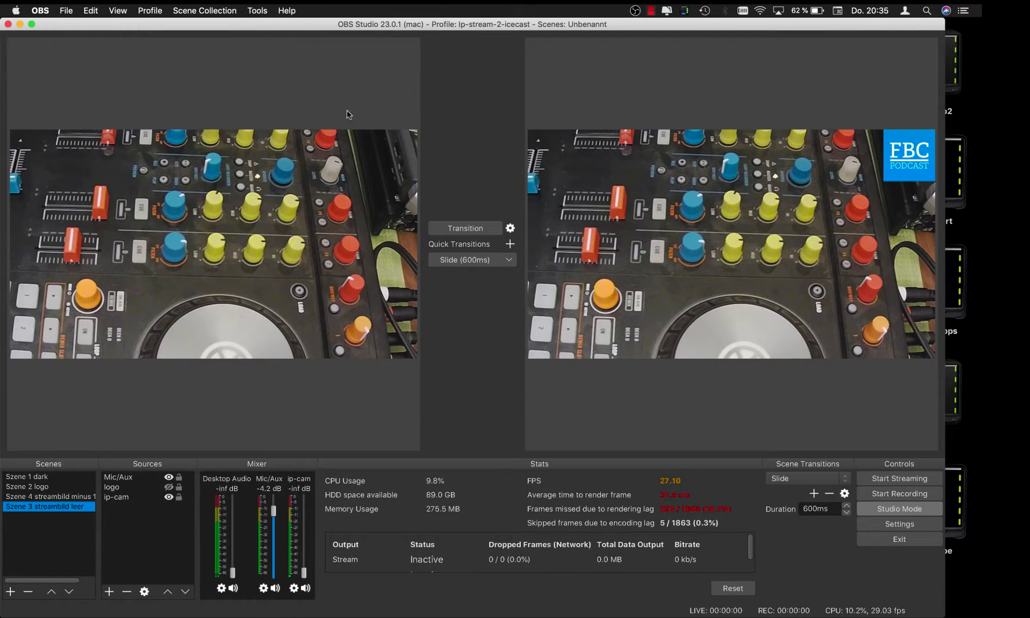
# - Review the Main Output and Preview Output options in the NDI Output settings and accept them as they are
pyautogui.click(258, 11)
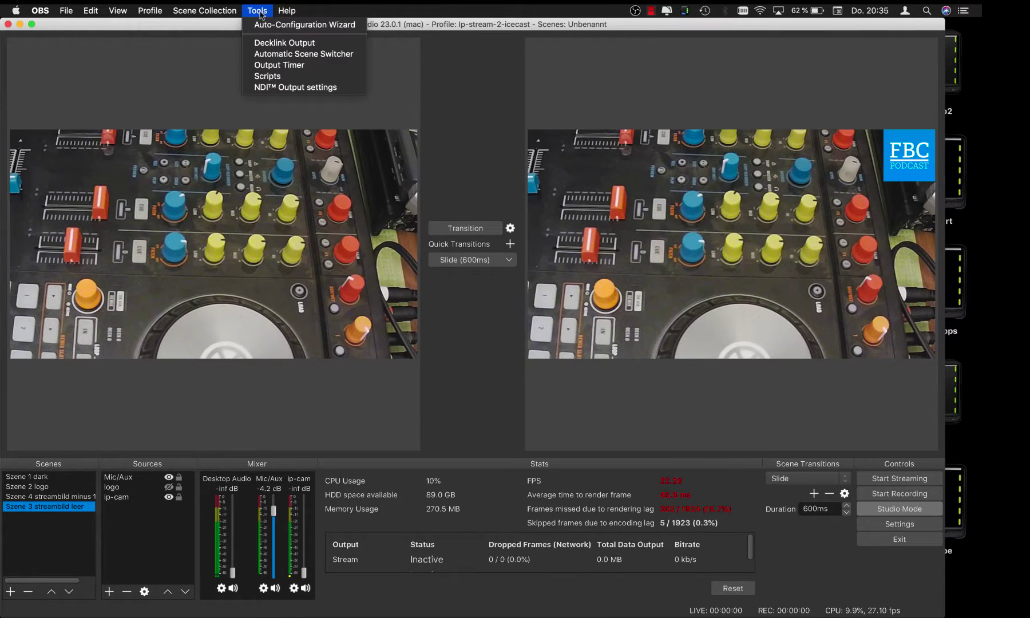
pyautogui.click(276, 88)
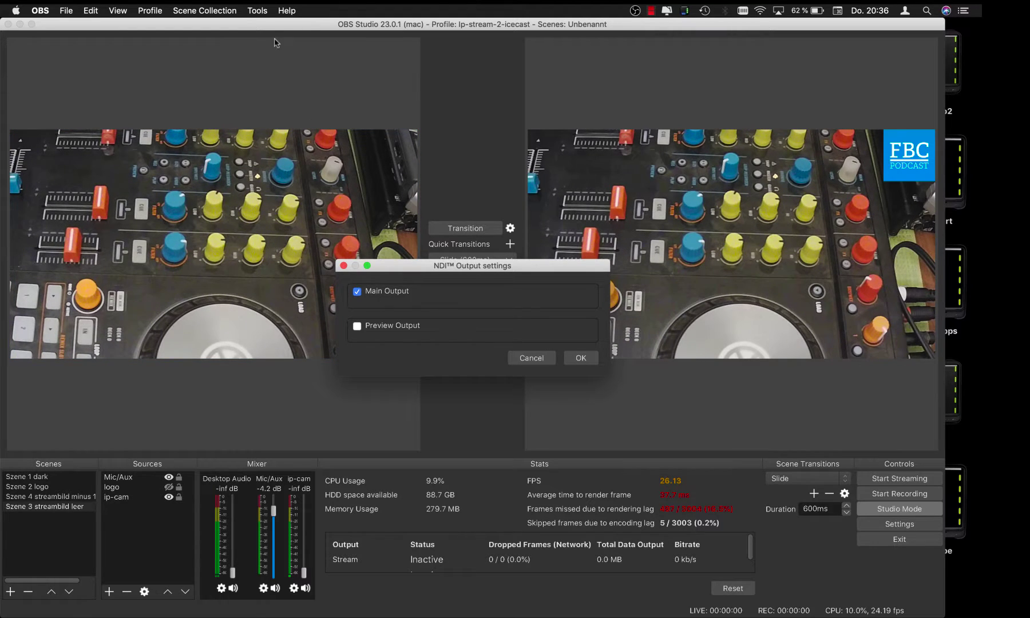
pyautogui.click(262, 11)
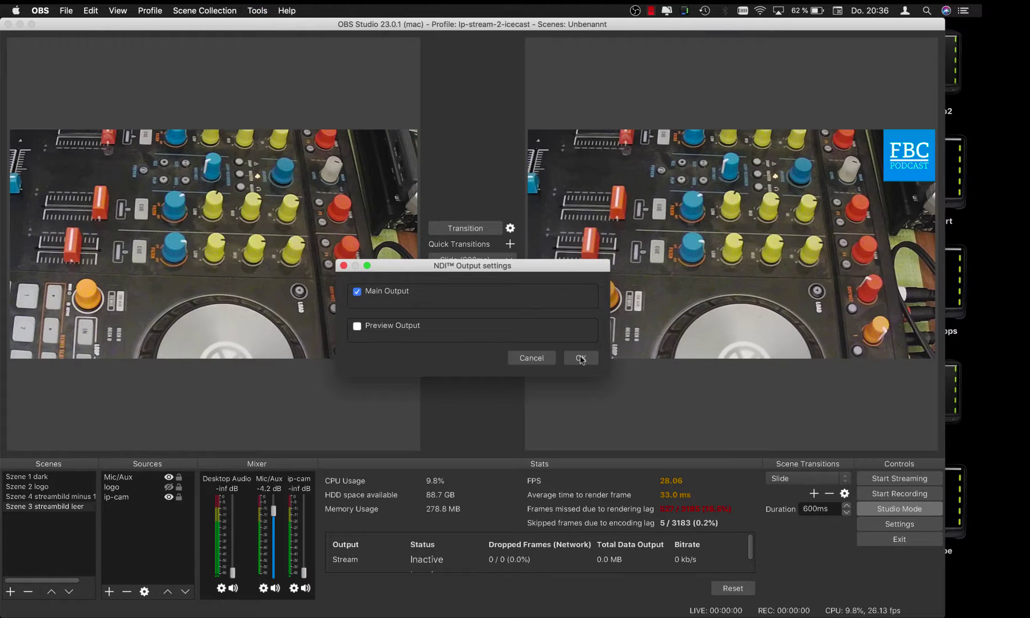
pyautogui.click(581, 358)
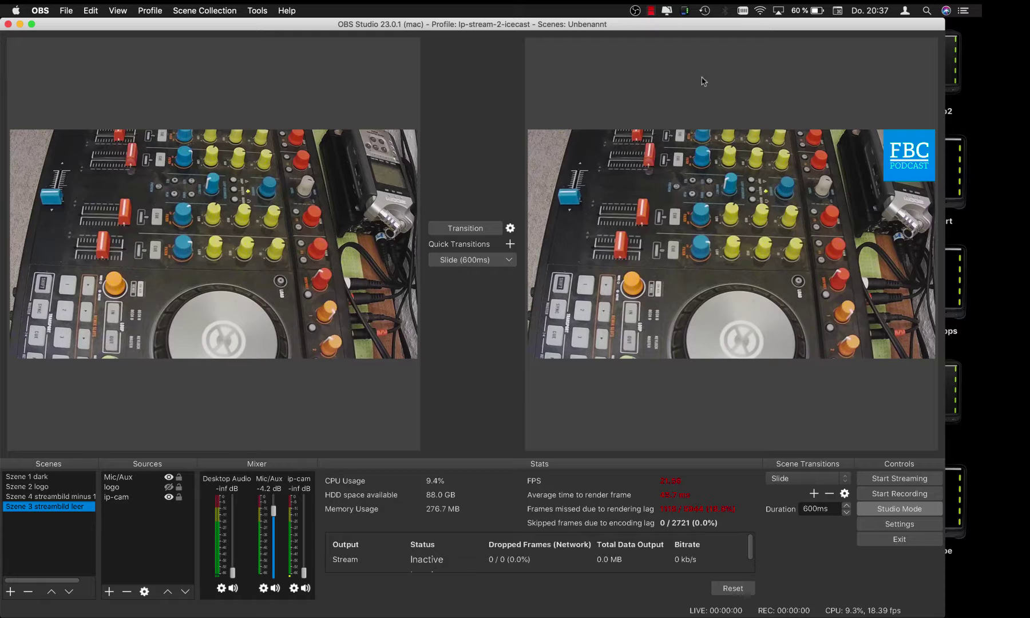
# - Check the available Wi-Fi networks and highlight the ip-cam source in Szene 3 streambild leer
pyautogui.click(761, 10)
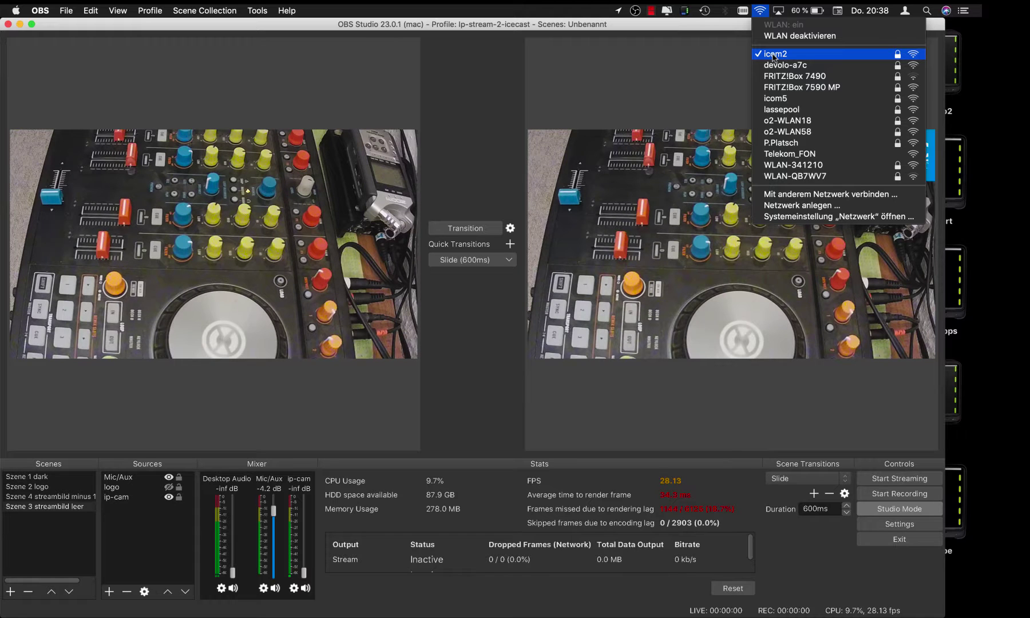
pyautogui.click(703, 75)
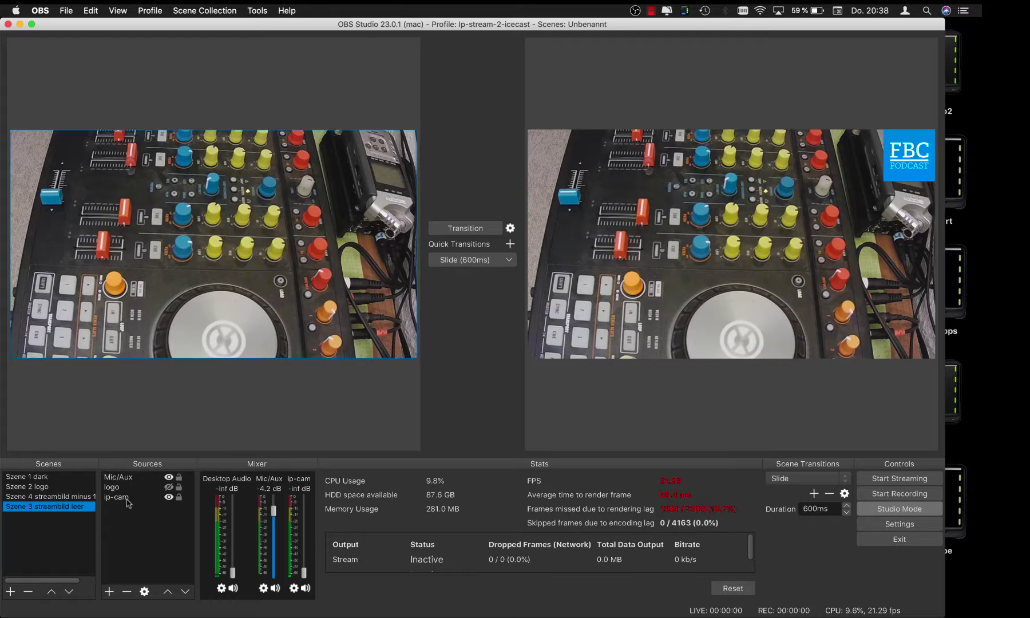
pyautogui.click(124, 498)
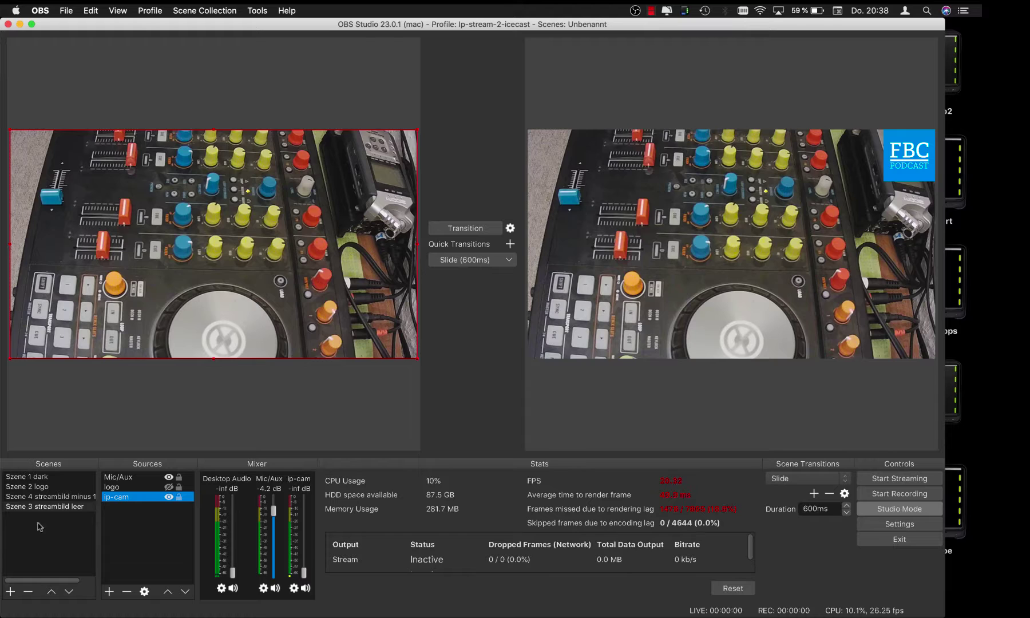
# - Preview Szene 1 dark and Szene 2 logo, toggling Szene 2's text and logo sources and restoring their original visibility
pyautogui.click(46, 478)
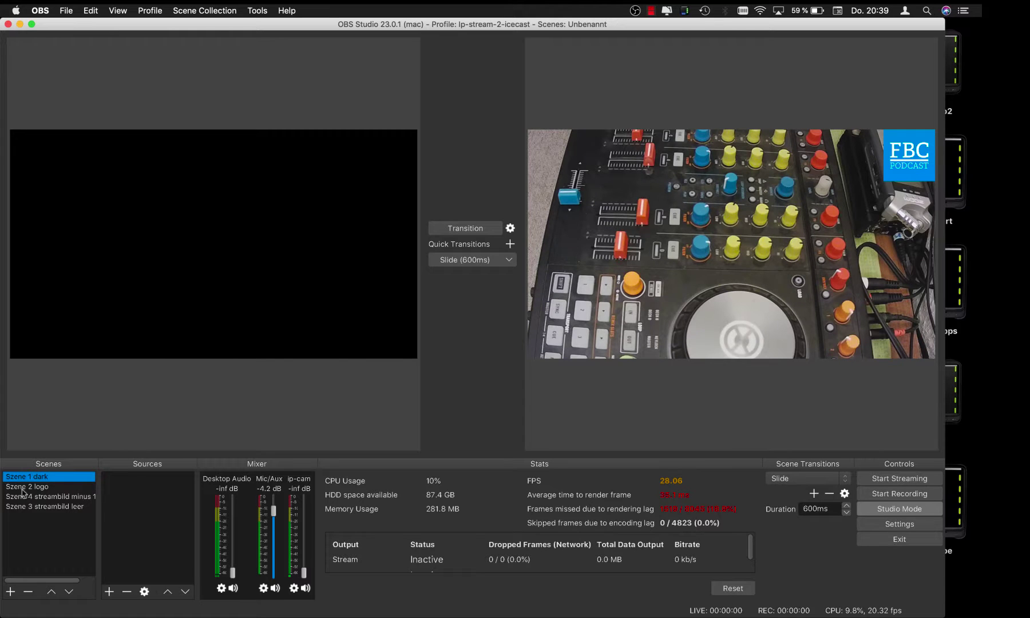
pyautogui.click(32, 489)
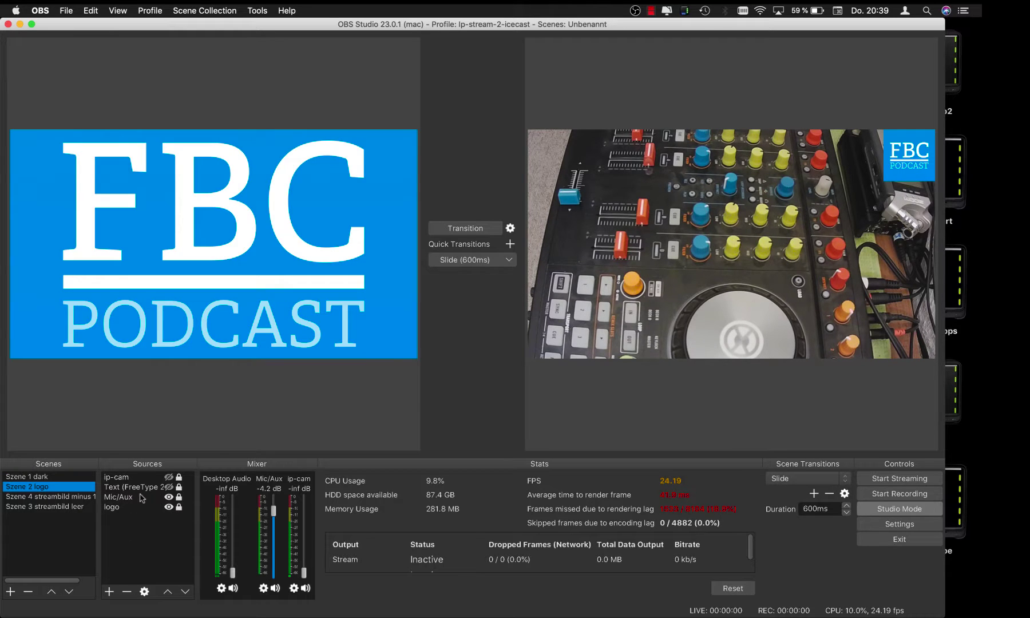
pyautogui.click(169, 486)
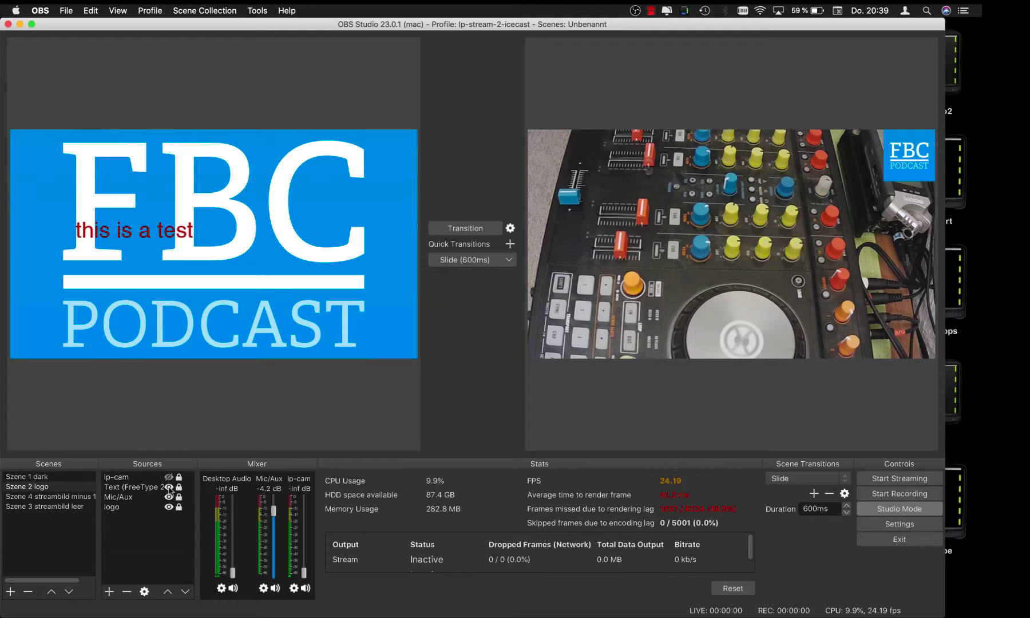
pyautogui.click(170, 488)
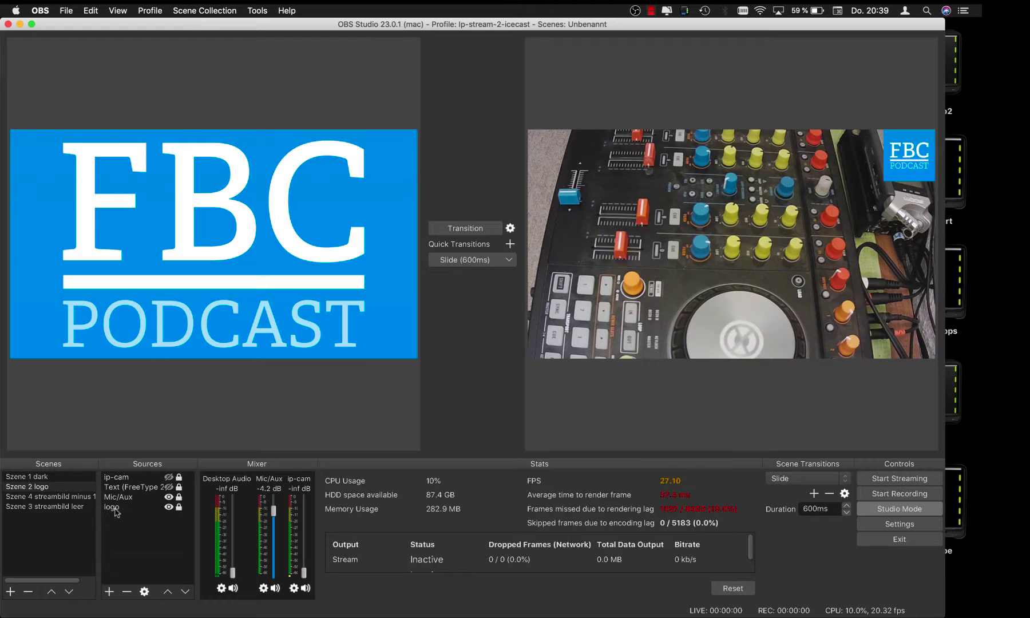
pyautogui.click(168, 507)
pyautogui.click(168, 507)
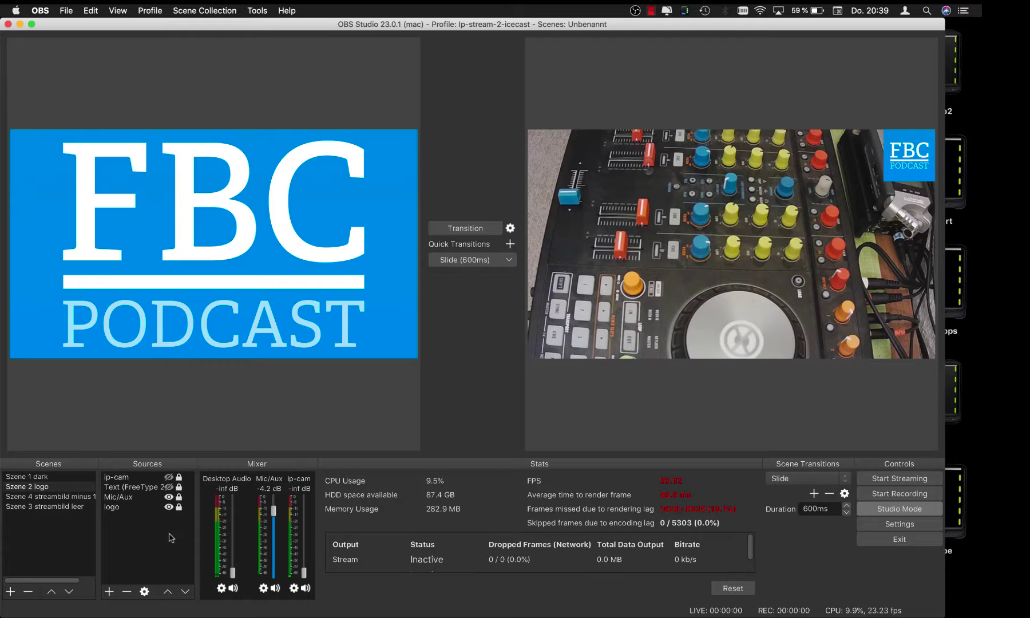
# - Show and unlock the ip-cam source in Szene 2 logo, enlarge it to about half the canvas width and centre it over the logo
pyautogui.click(169, 477)
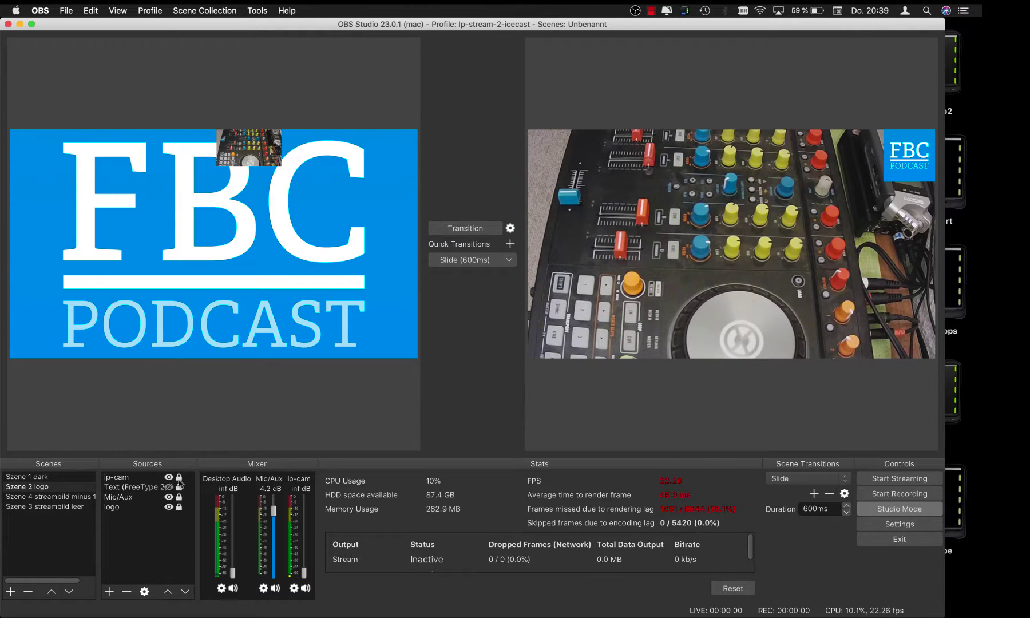
pyautogui.moveTo(259, 149); pyautogui.dragTo(332, 176)
pyautogui.moveTo(246, 224); pyautogui.dragTo(304, 165)
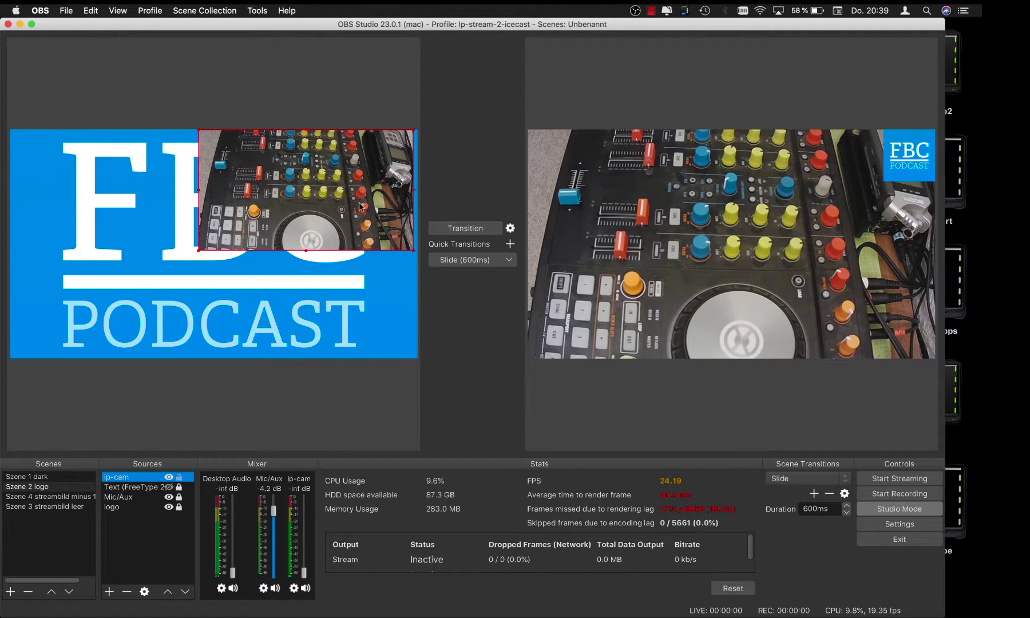
pyautogui.moveTo(381, 196); pyautogui.dragTo(257, 247)
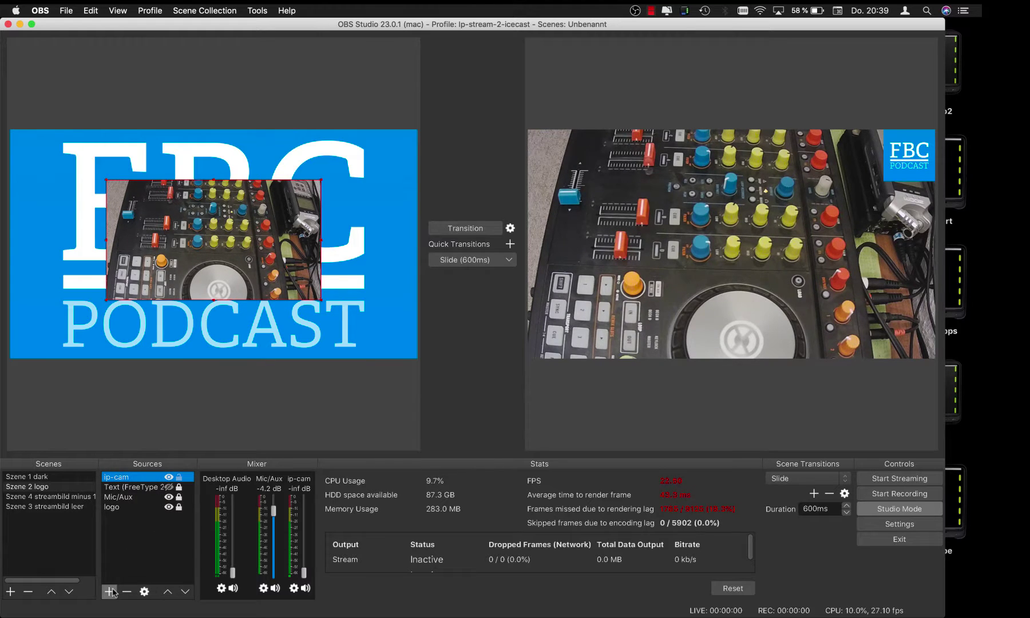
# - Add the existing ip-cam media source to Szene 1 dark with the source made visible
pyautogui.click(44, 478)
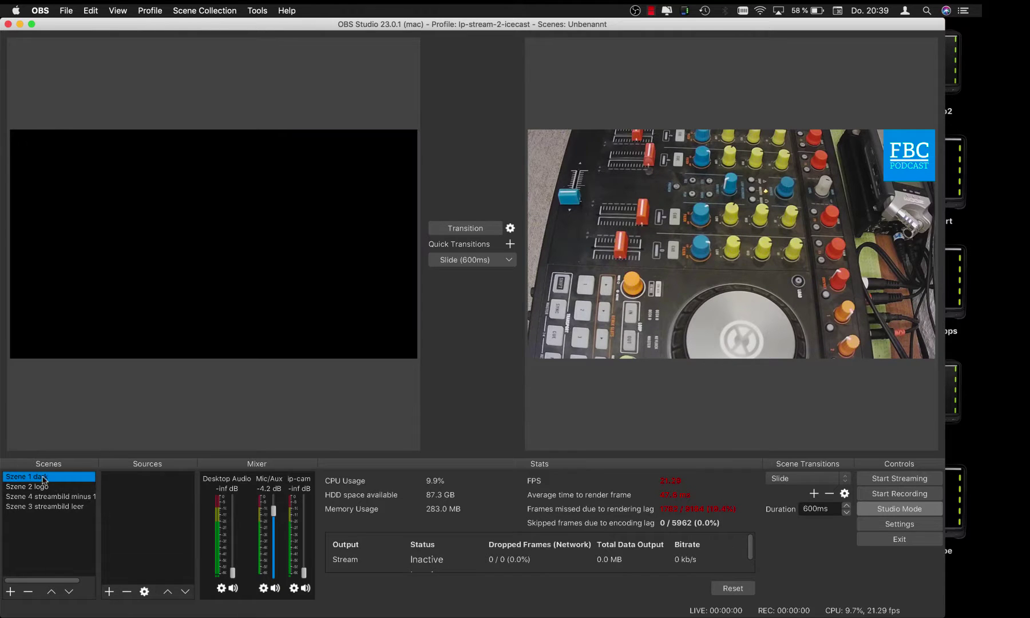
pyautogui.click(109, 592)
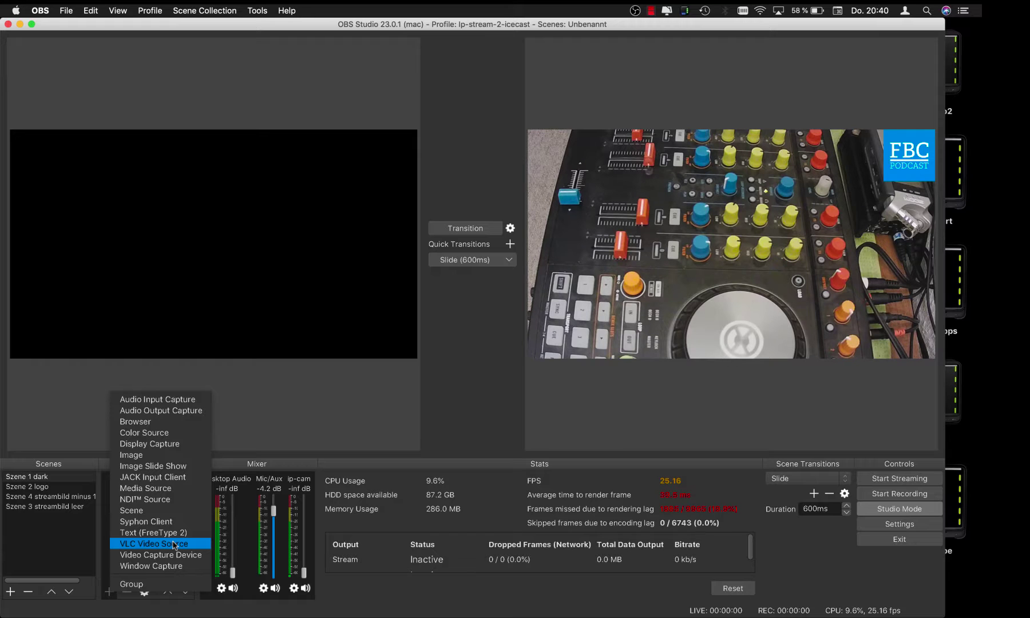
pyautogui.click(174, 491)
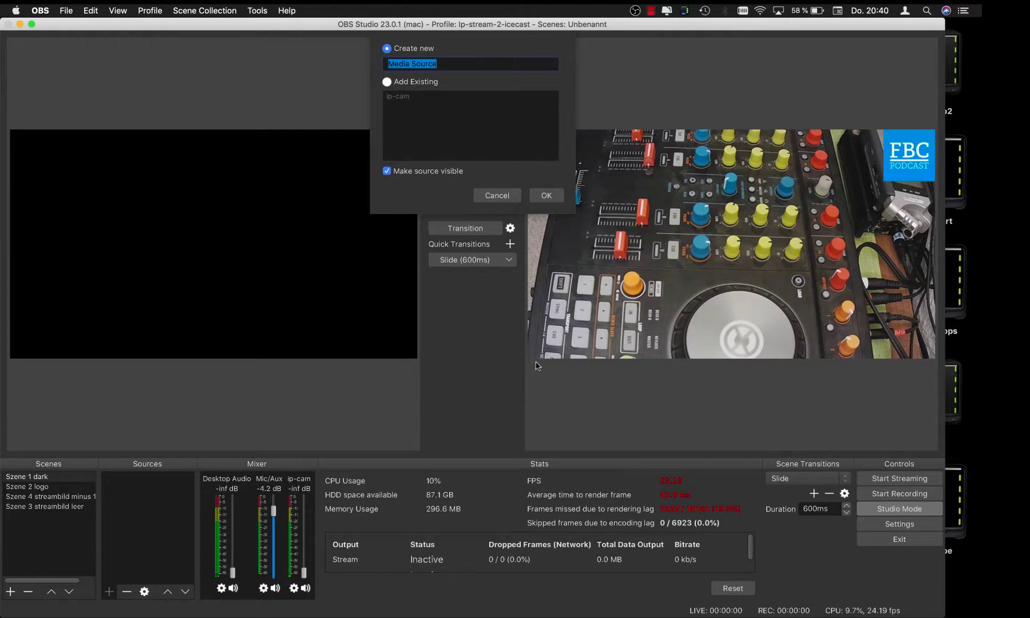
pyautogui.click(387, 82)
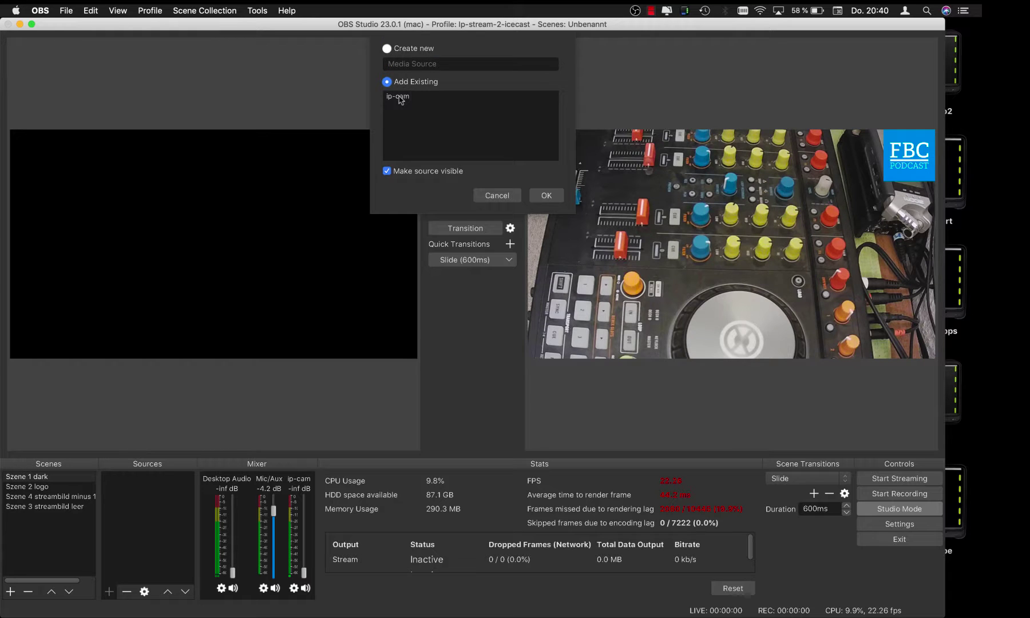
pyautogui.click(401, 97)
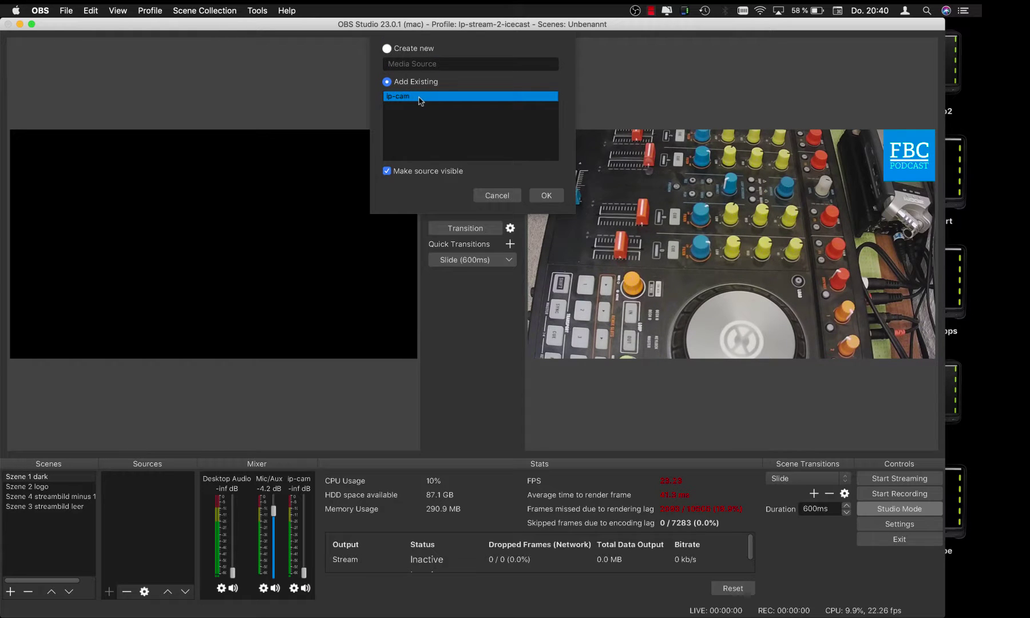
pyautogui.click(547, 196)
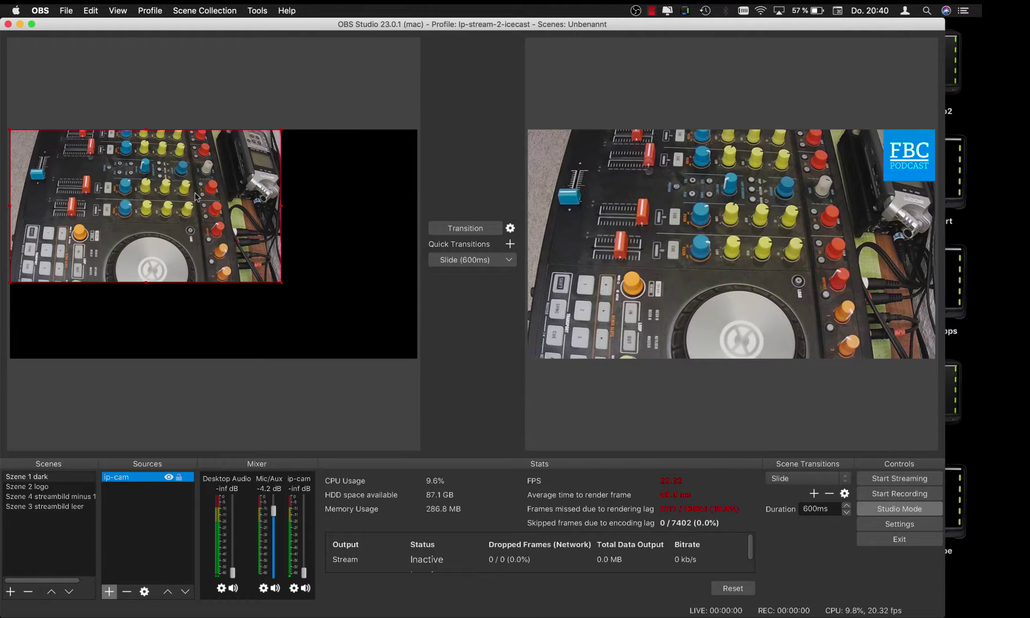
# - Review the RTSP input address in the ip-cam source's properties, highlight part of it and accept the settings as they are
pyautogui.doubleClick(148, 479)
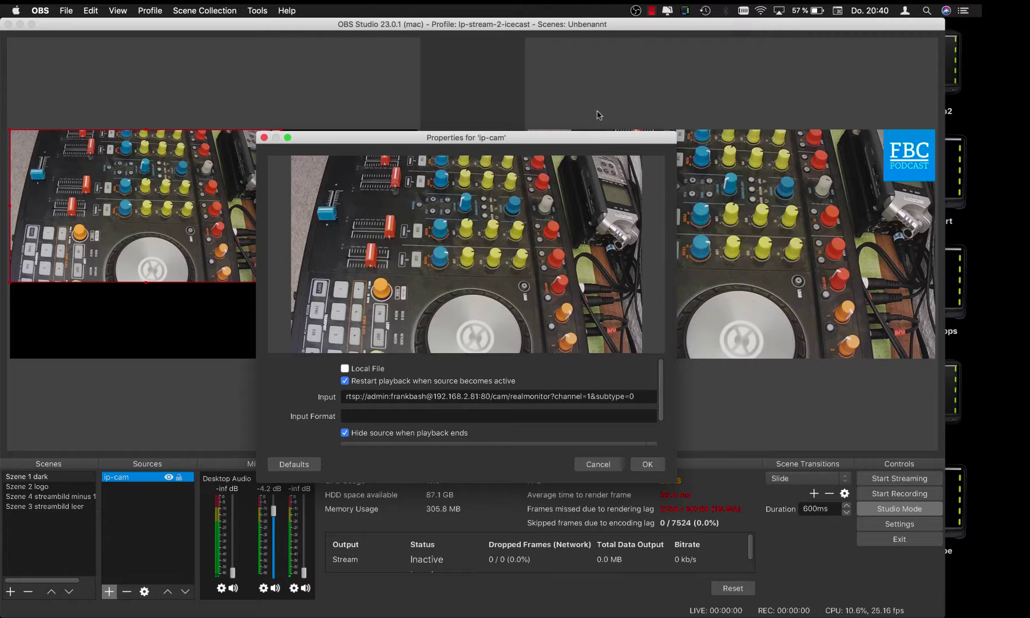
pyautogui.moveTo(674, 138); pyautogui.dragTo(703, 73)
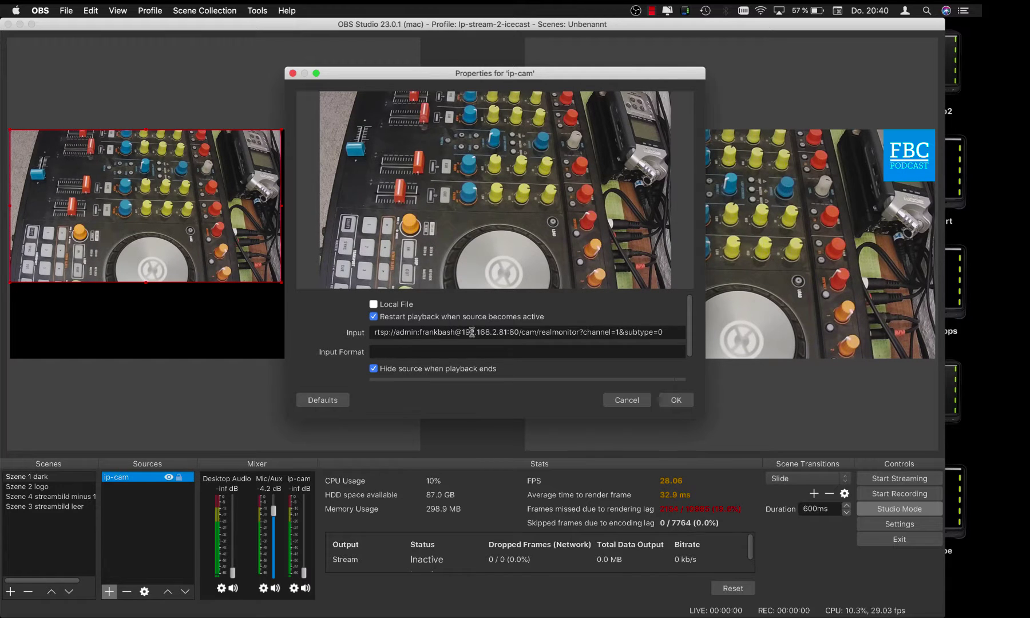
pyautogui.moveTo(468, 331); pyautogui.dragTo(422, 323)
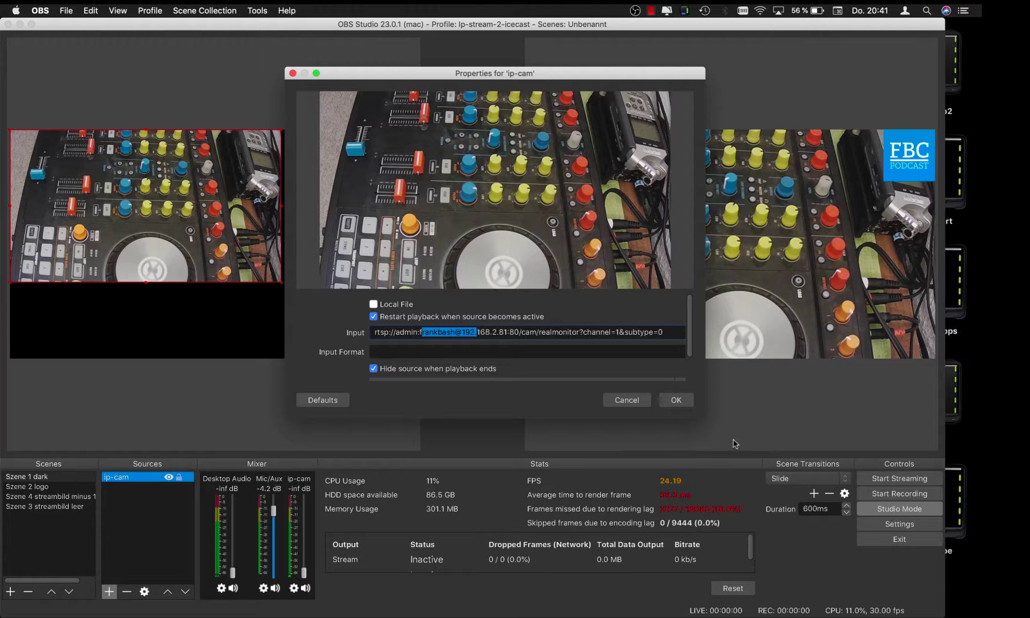
pyautogui.click(676, 401)
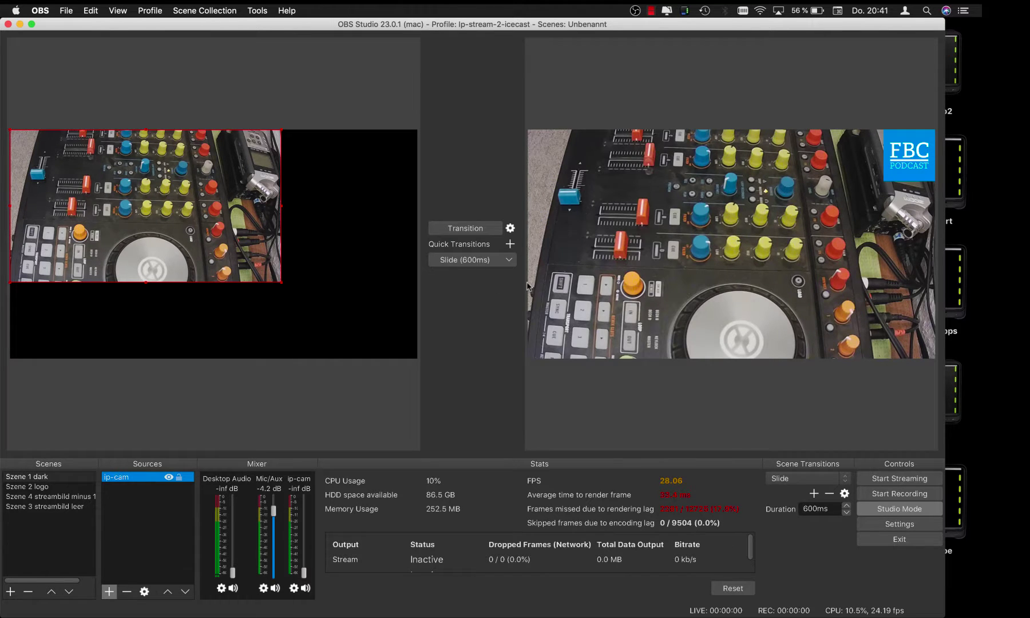
# - Minimise OBS and switch to Safari, bringing up the ispyconnect.com page on connecting to Foscam IP cameras
pyautogui.click(20, 24)
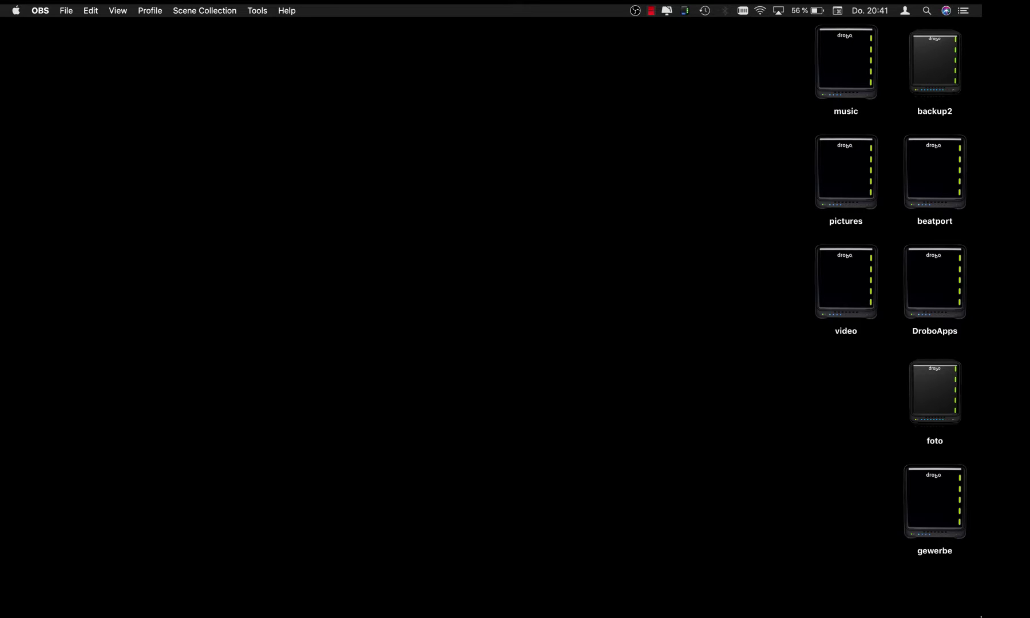
pyautogui.moveTo(980, 63)
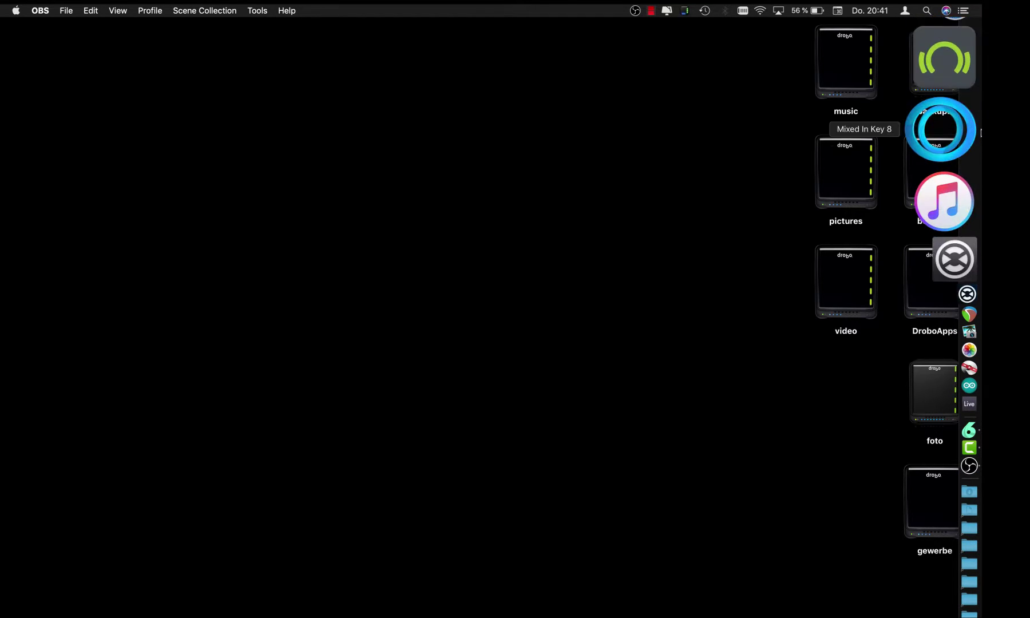
pyautogui.click(967, 106)
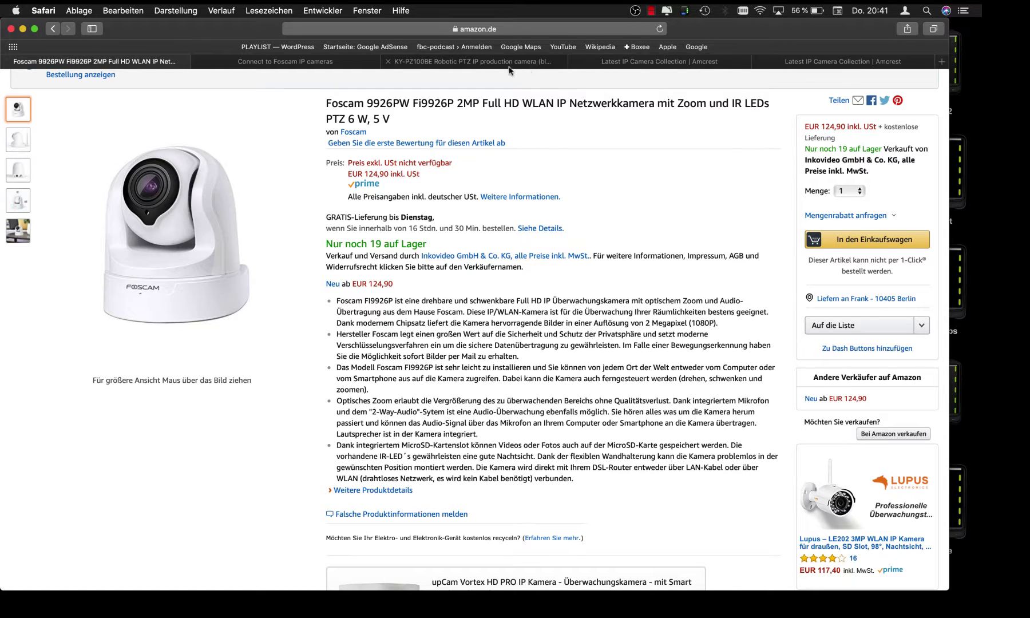
pyautogui.click(486, 64)
pyautogui.click(350, 67)
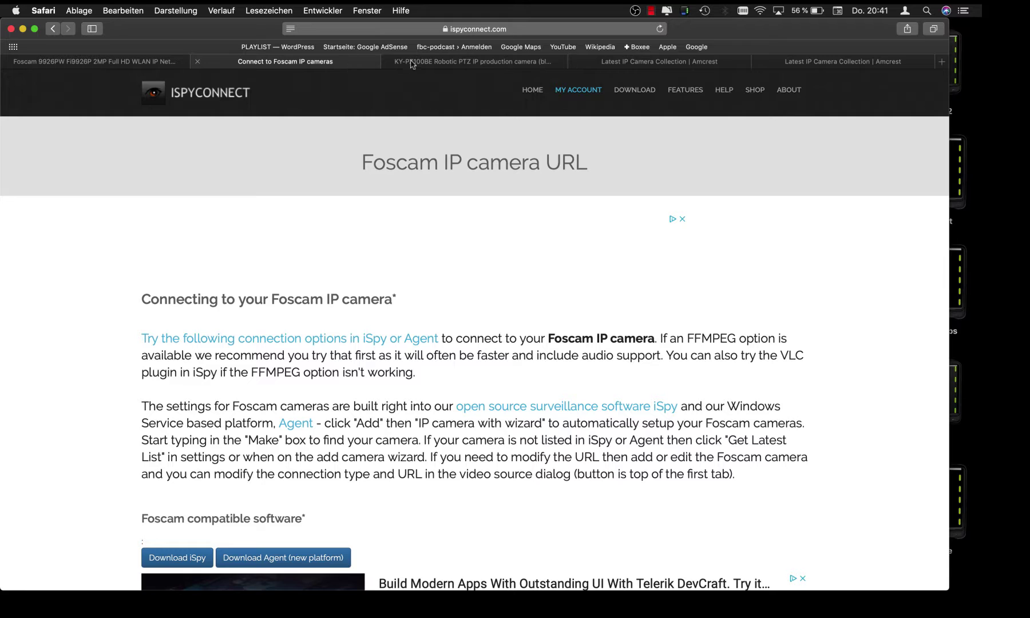
# - Look through the table of Foscam models with their types, protocols and URL paths, and return to the page's beginning
pyautogui.scroll(-2, 545, 248)
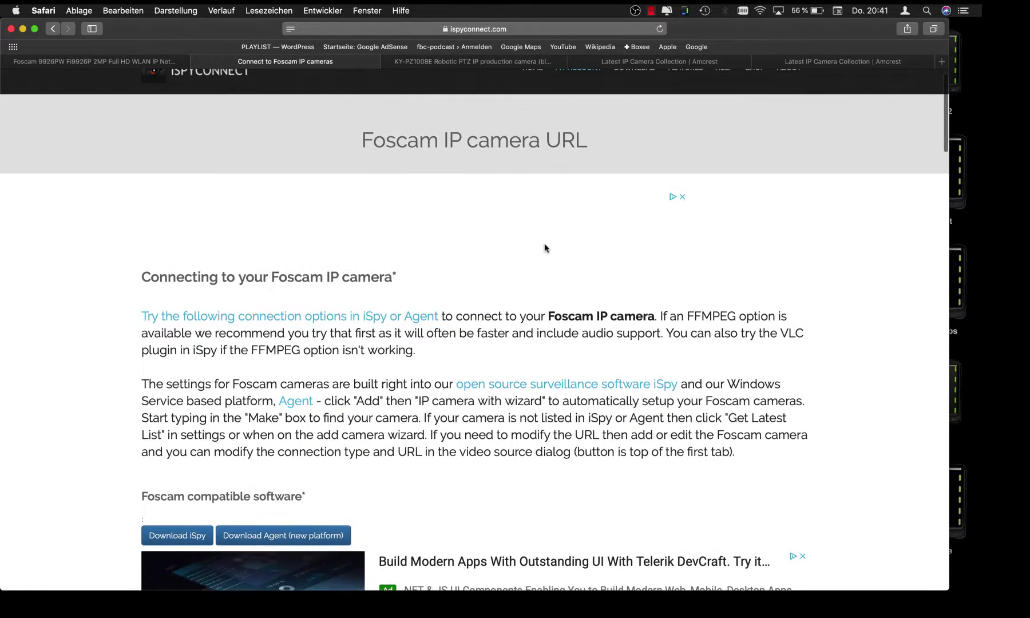
pyautogui.scroll(-4, 546, 248)
pyautogui.scroll(6, 343, 212)
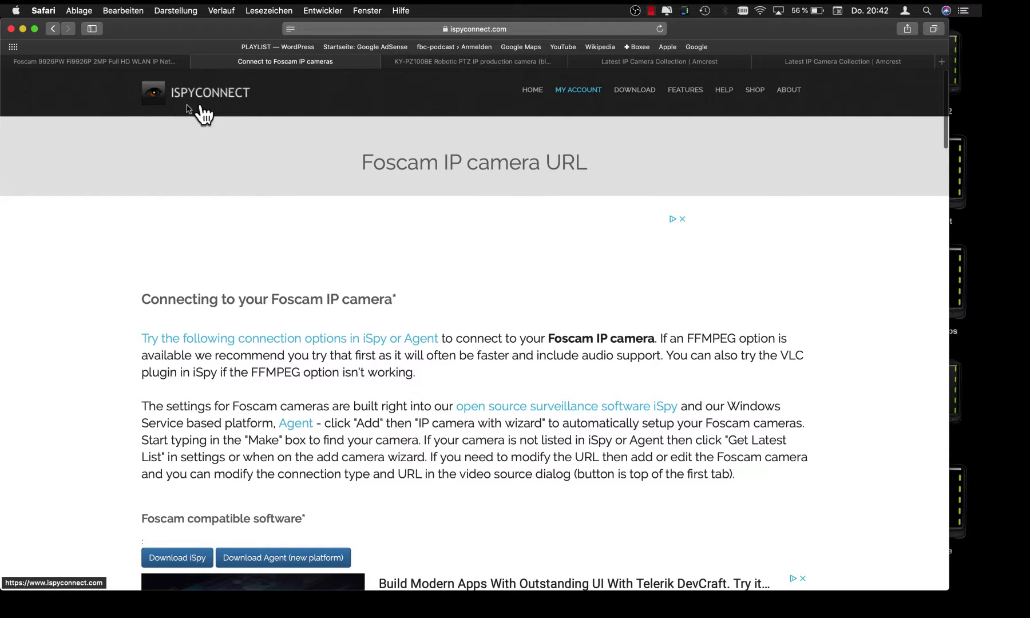
pyautogui.scroll(-10, 377, 283)
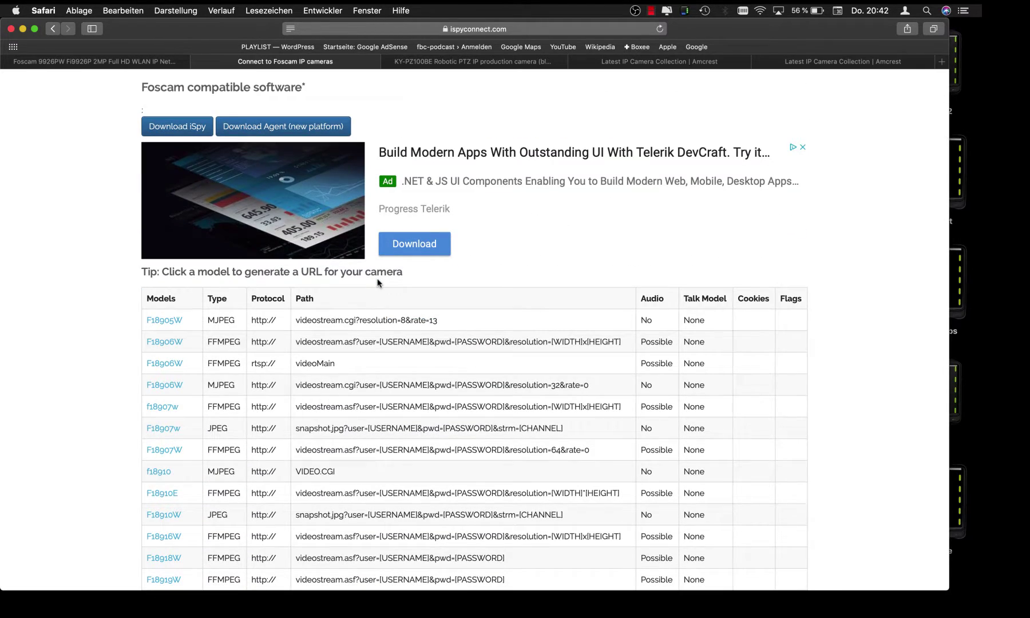
pyautogui.scroll(-10, 377, 283)
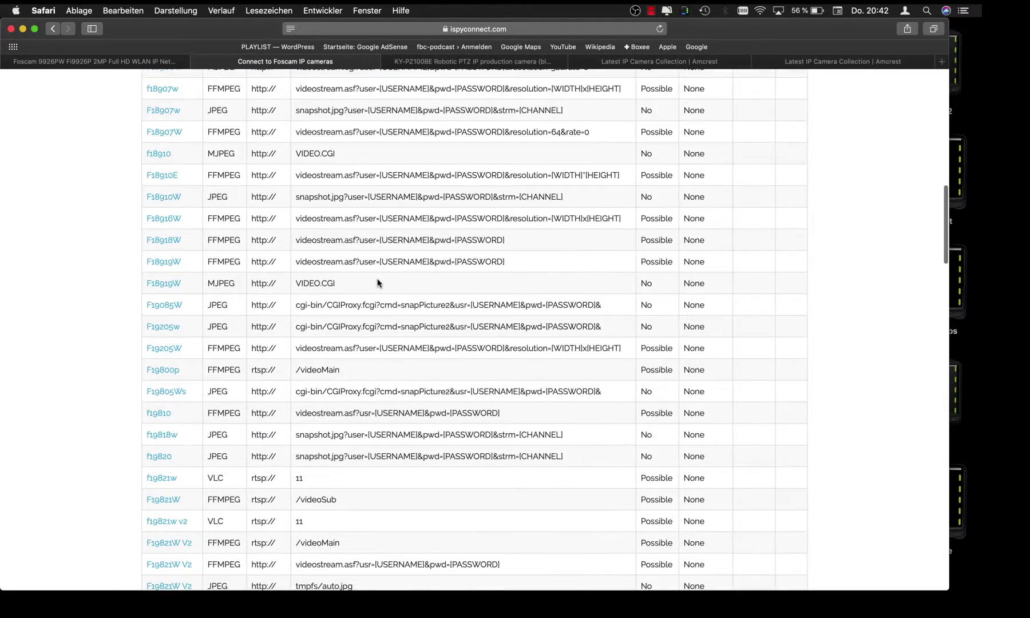
pyautogui.scroll(-15, 378, 283)
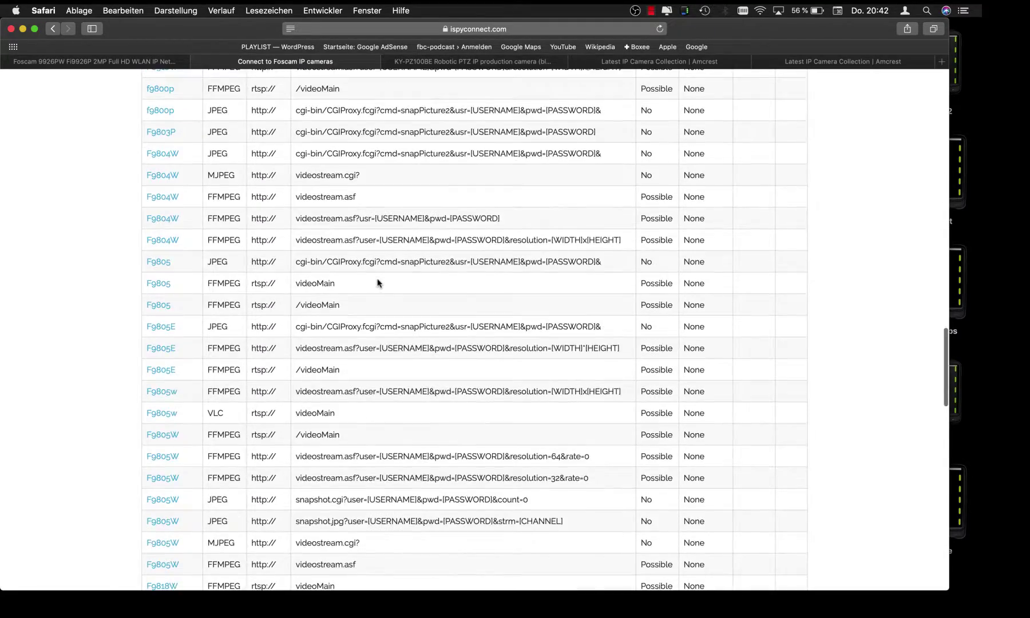
pyautogui.scroll(-8, 377, 282)
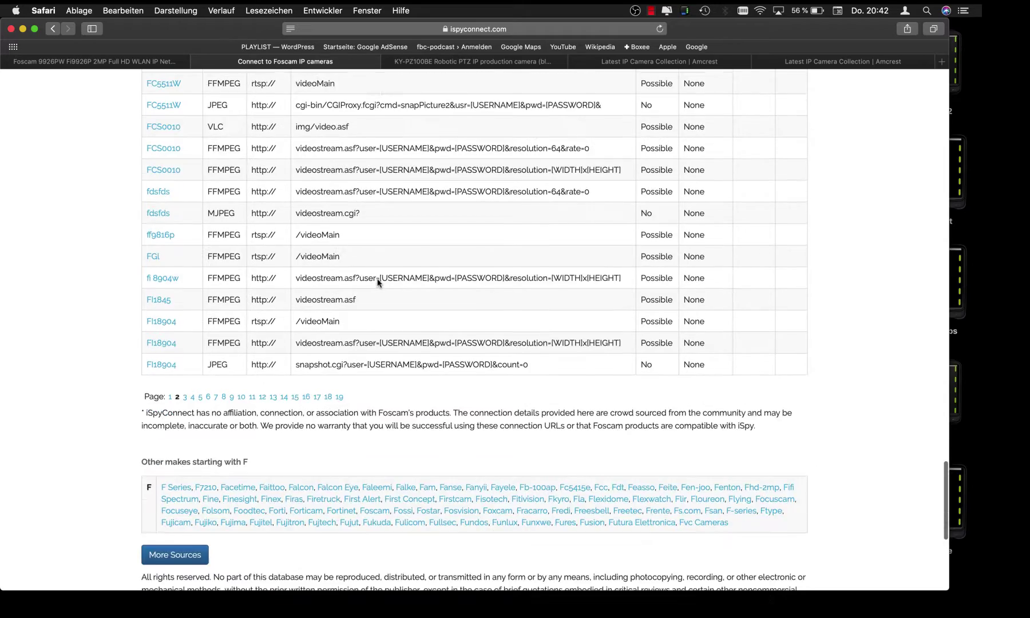
pyautogui.scroll(15, 378, 279)
pyautogui.scroll(20, 378, 279)
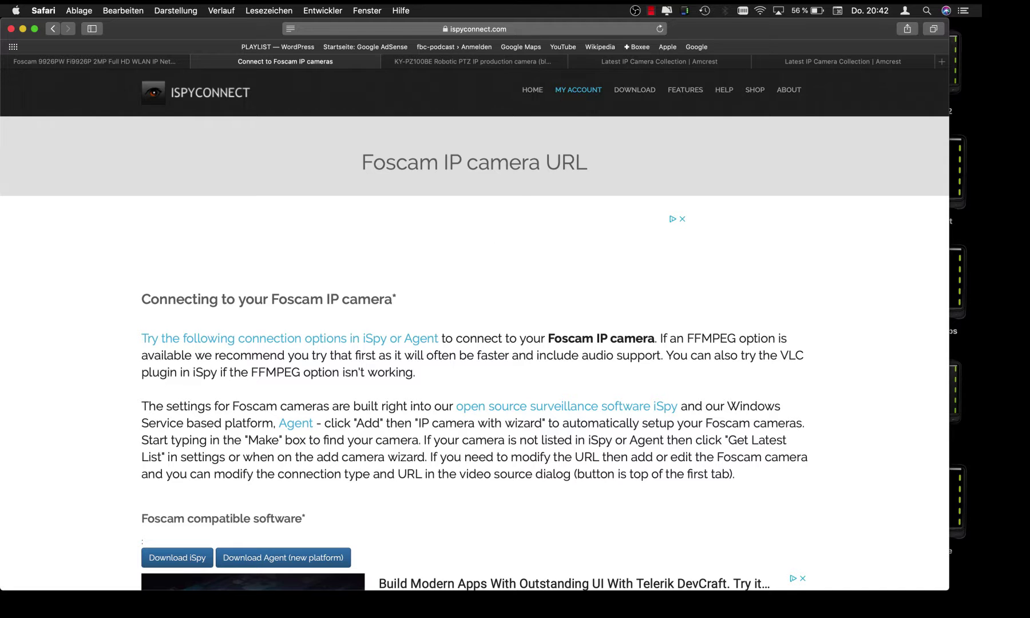
pyautogui.scroll(2, 518, 194)
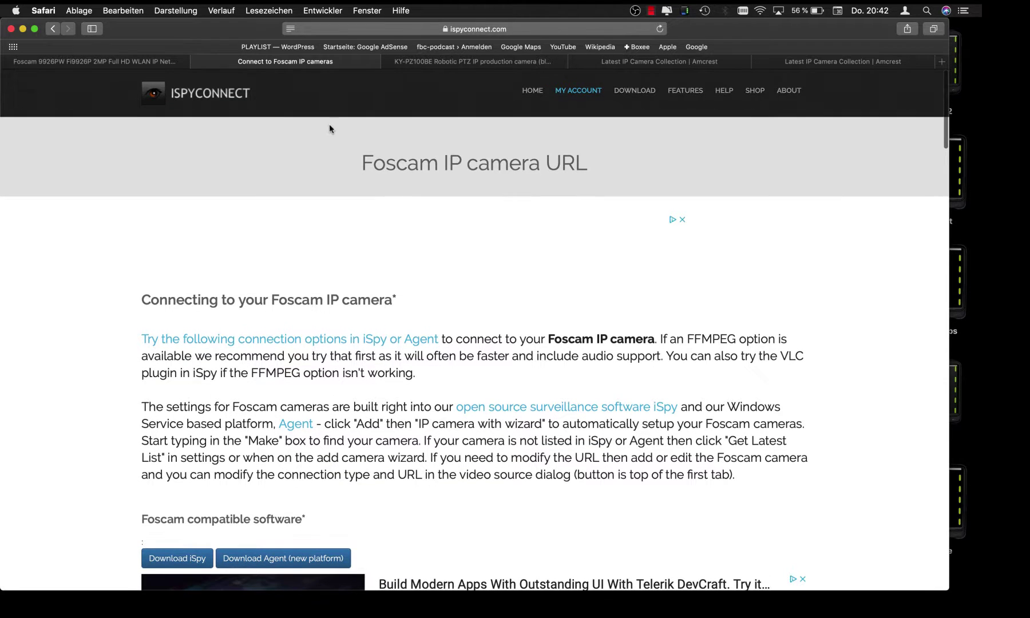
# - Go back through the Foscam model list to ispyconnect's page of camera makes starting with F
pyautogui.click(52, 29)
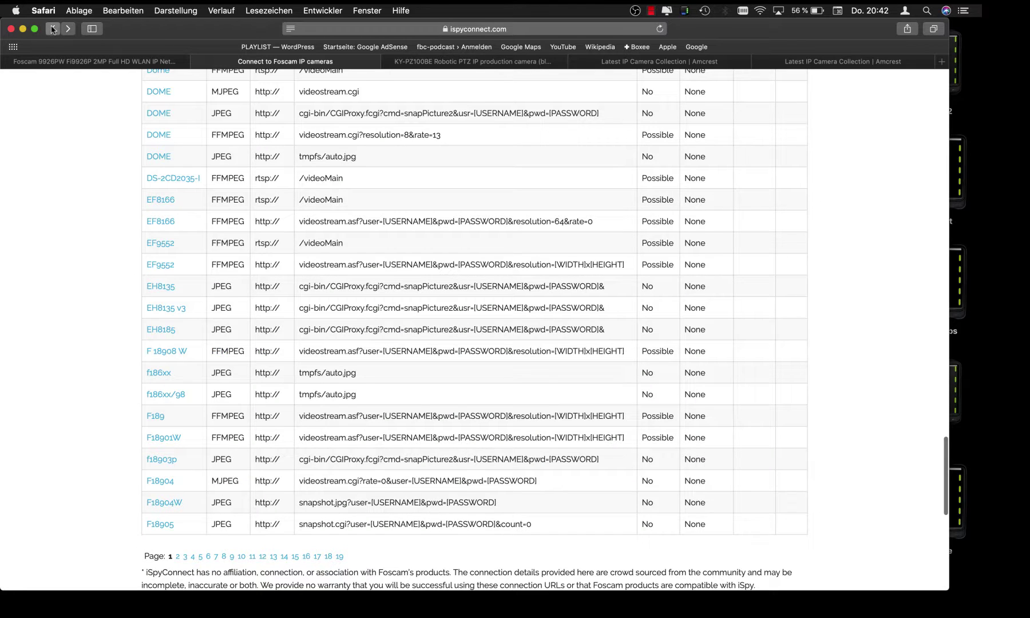
pyautogui.click(52, 29)
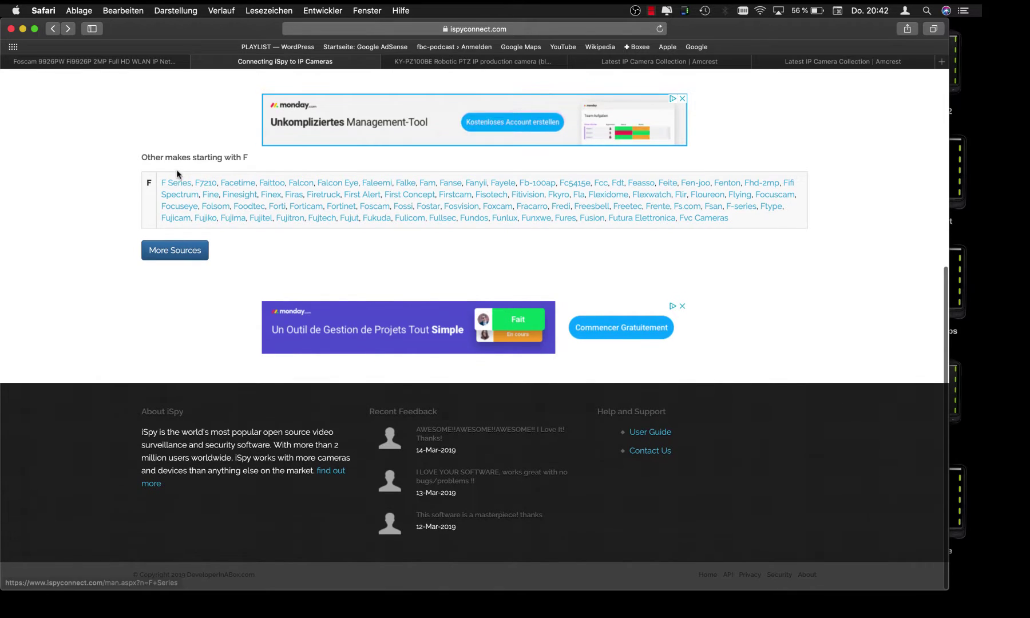
# - Return to the Camera Connection Database overview and look through its alphabetical list of camera makes
pyautogui.click(52, 30)
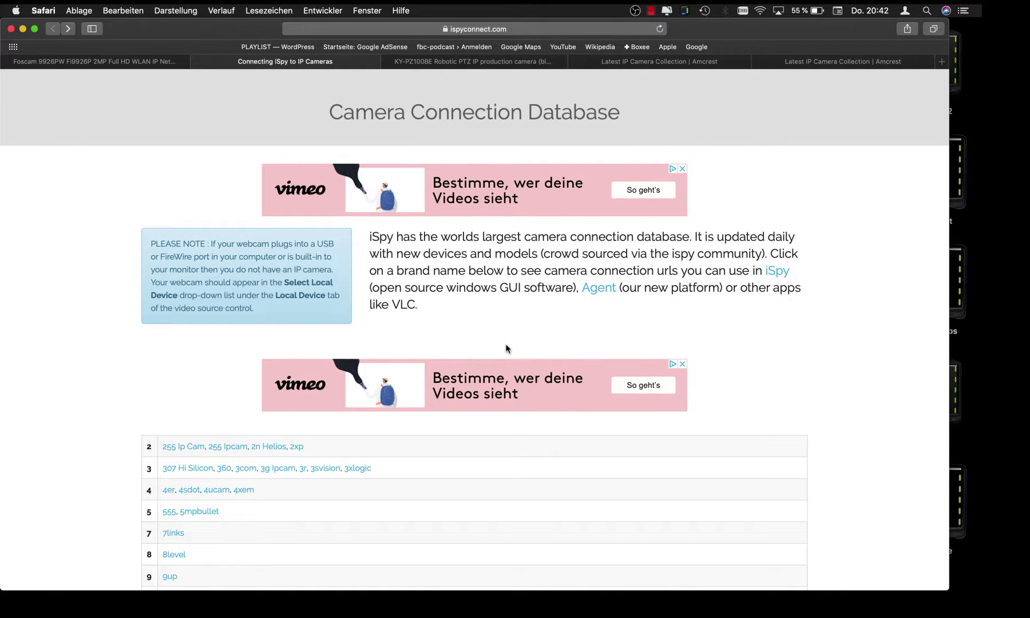
pyautogui.scroll(-7, 506, 348)
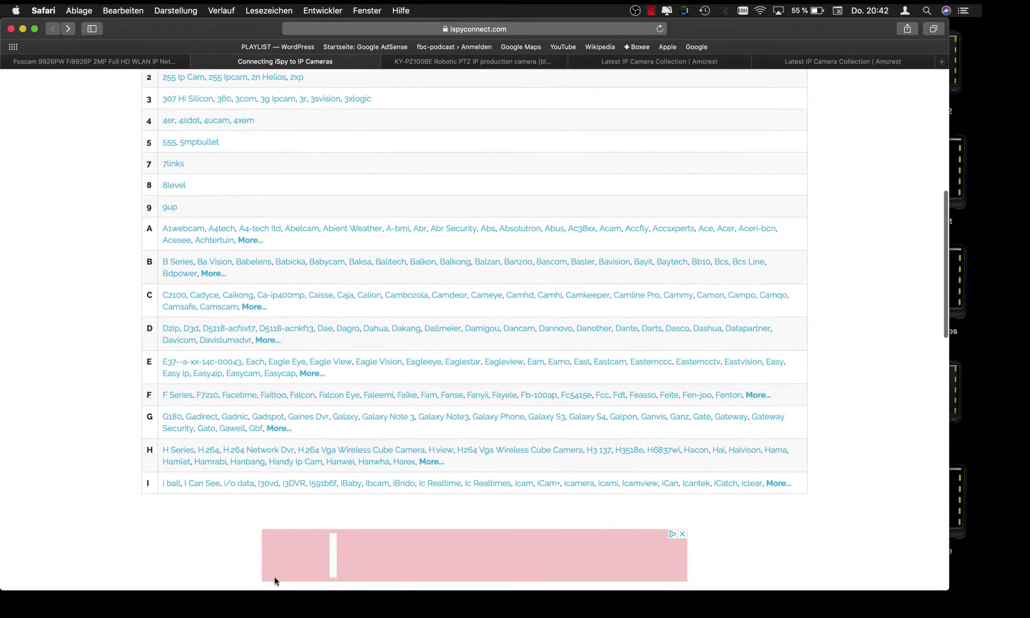
pyautogui.scroll(-3, 335, 400)
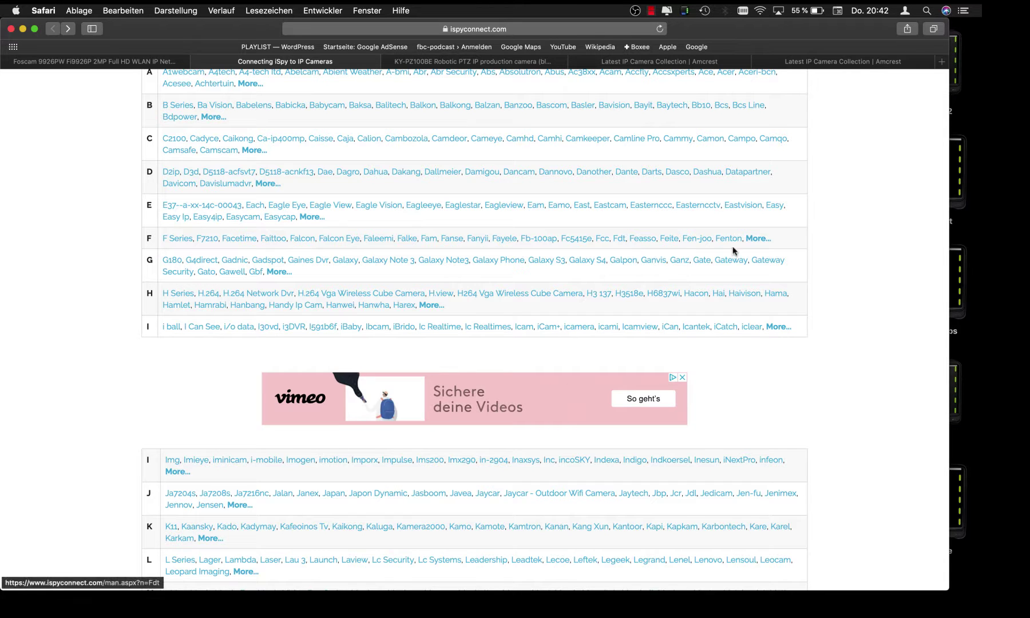
# - Open the full list of makes starting with F, look it over and return to the database overview
pyautogui.click(759, 240)
pyautogui.scroll(-5, 313, 322)
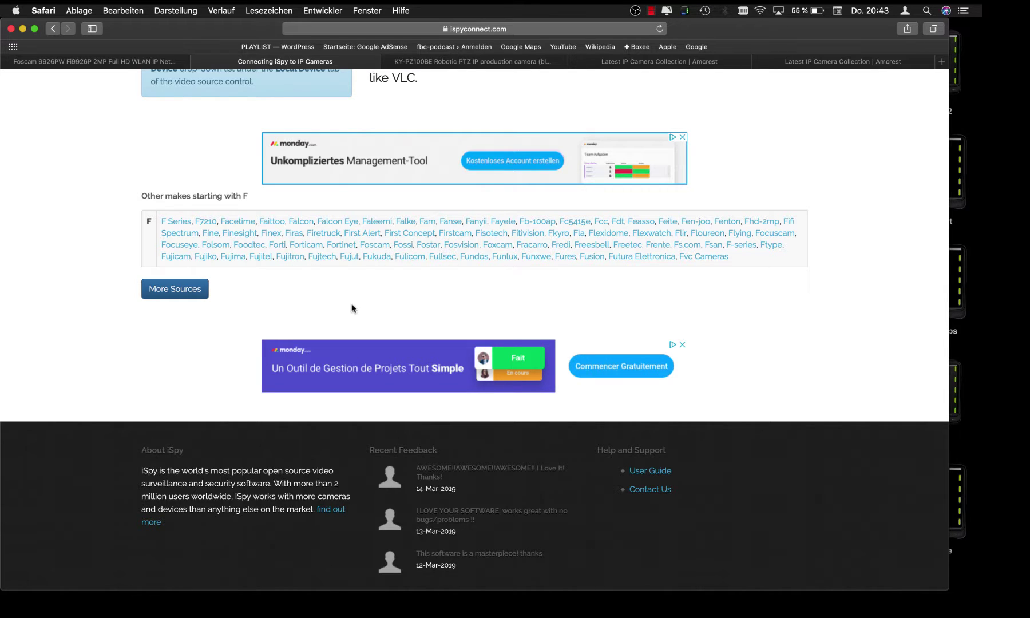
pyautogui.scroll(5, 343, 309)
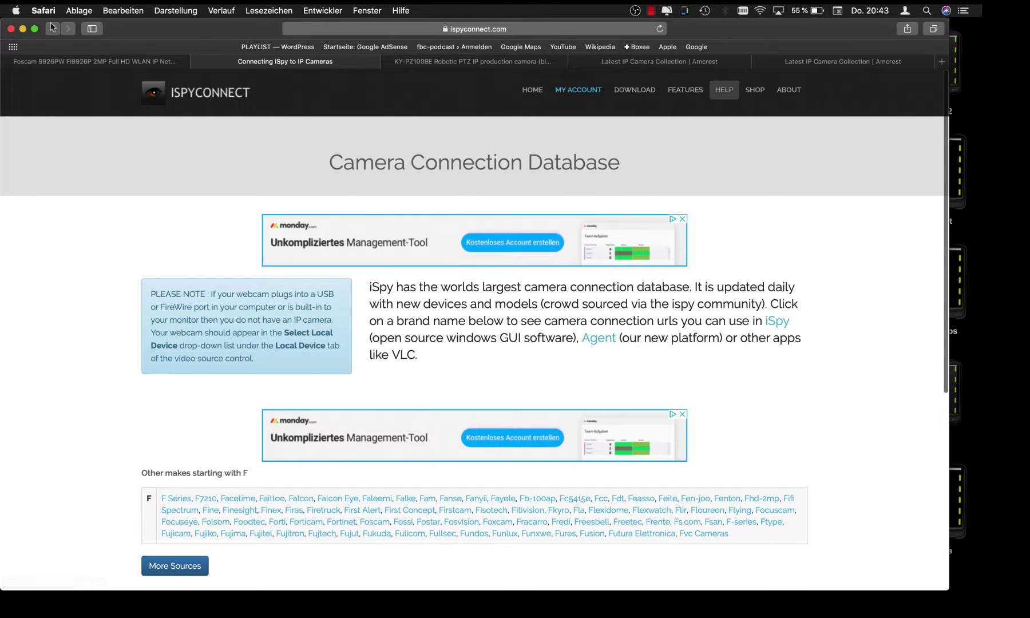
pyautogui.click(52, 27)
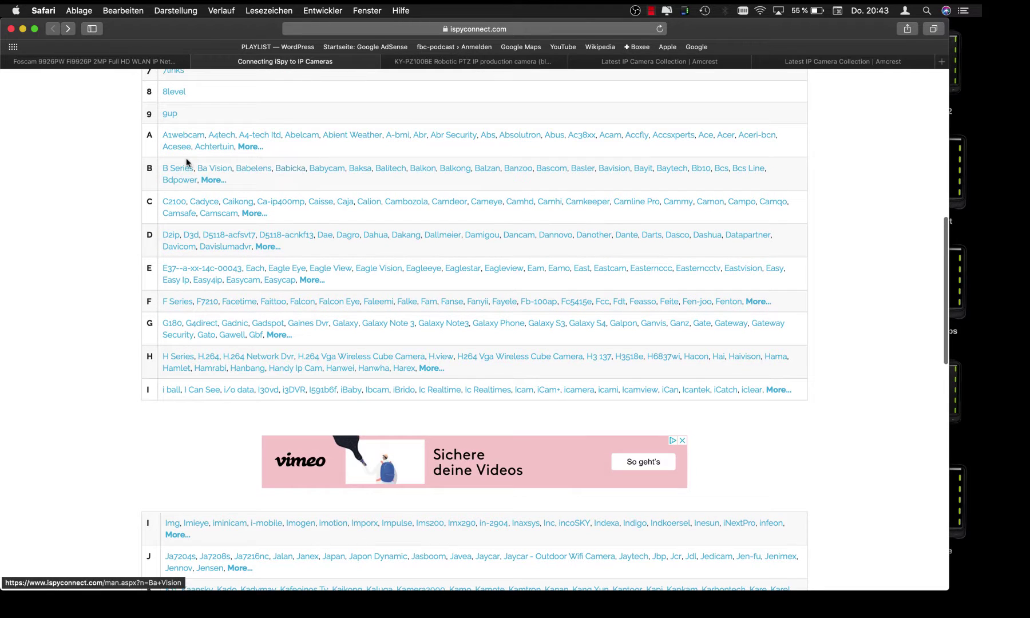
# - Open the full list of makes starting with A and bring up the Amcrest IP camera URL page
pyautogui.click(252, 149)
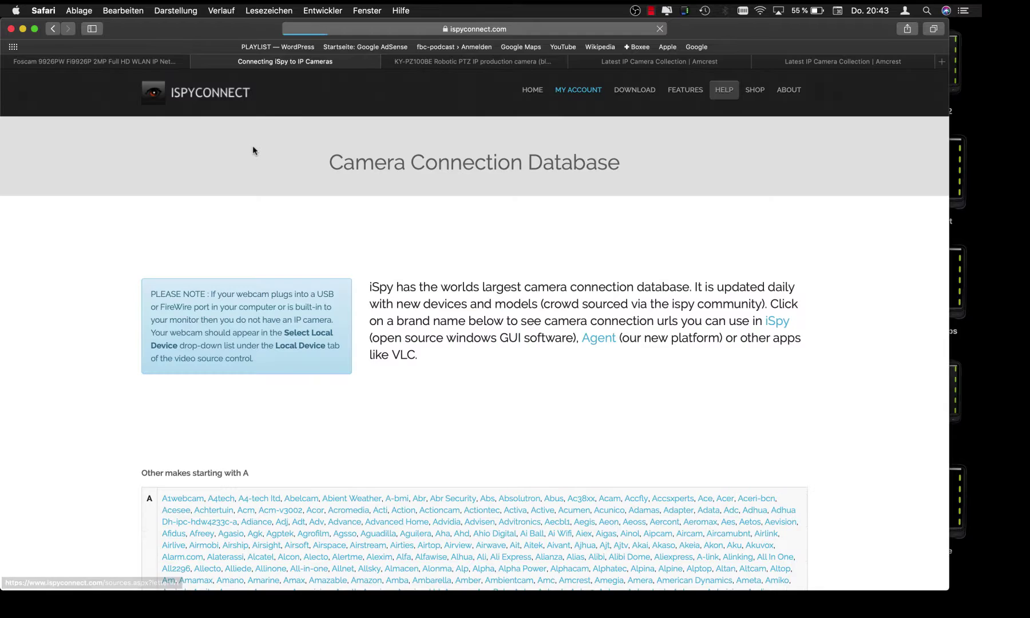
pyautogui.scroll(-5, 572, 430)
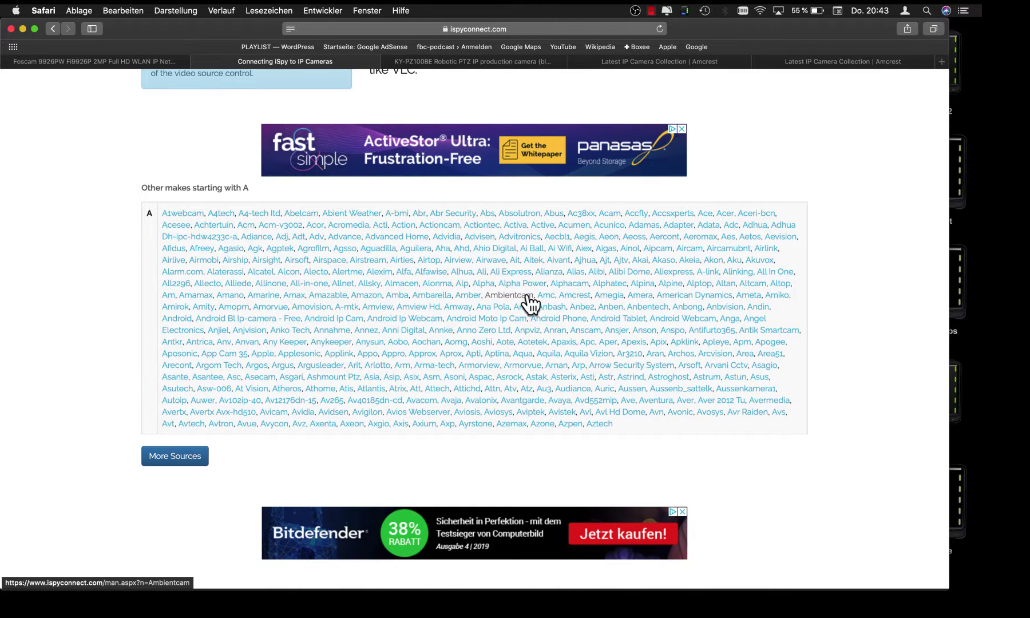
pyautogui.click(584, 295)
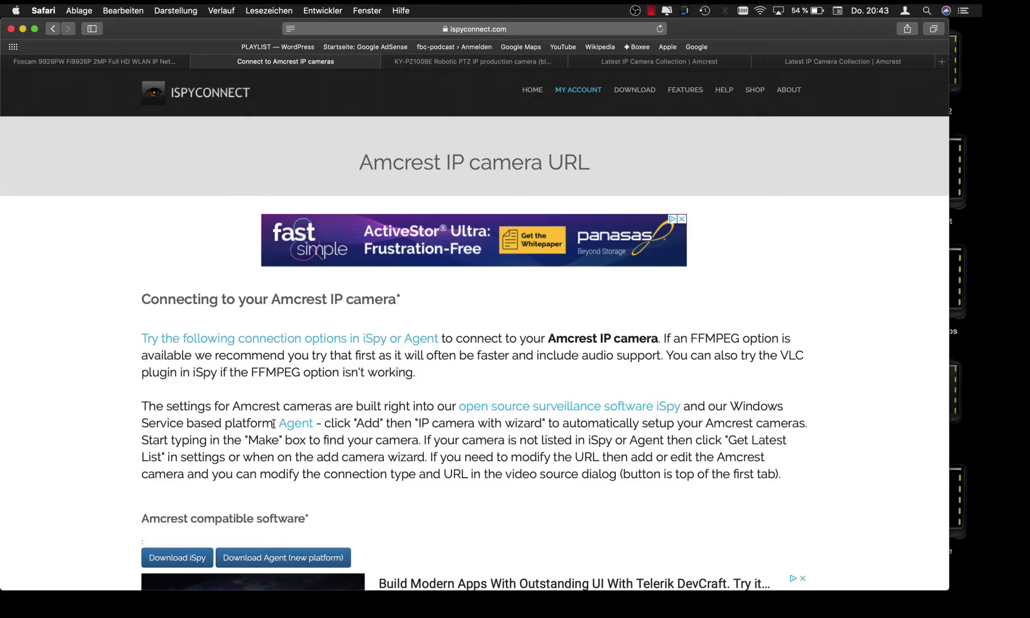
# - Look through the first page of the Amcrest model table, checking types, protocols and URL paths
pyautogui.scroll(-5, 275, 435)
pyautogui.scroll(-10, 275, 435)
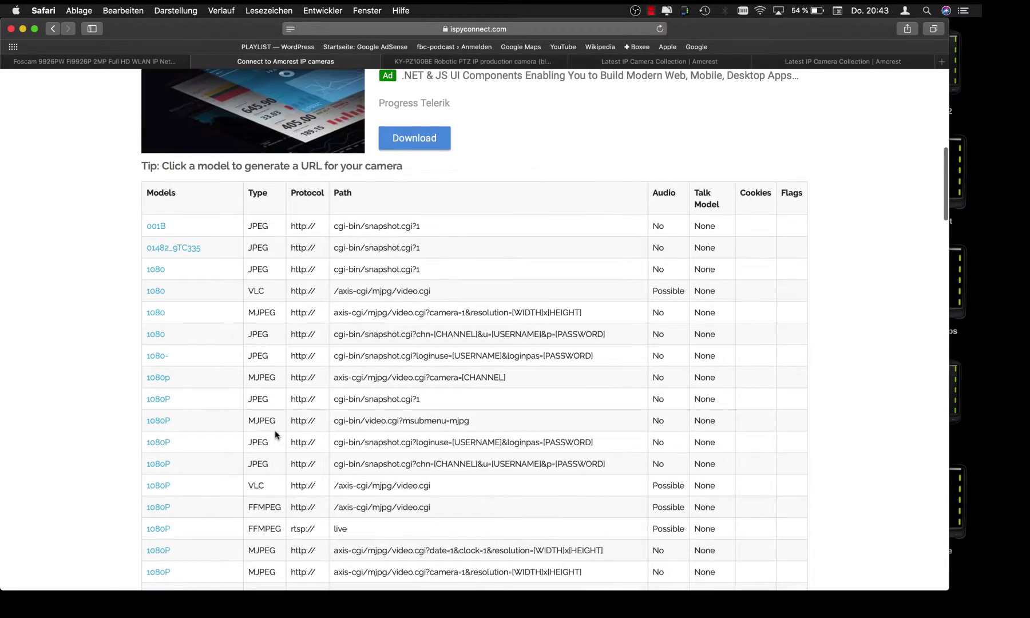
pyautogui.scroll(-8, 275, 435)
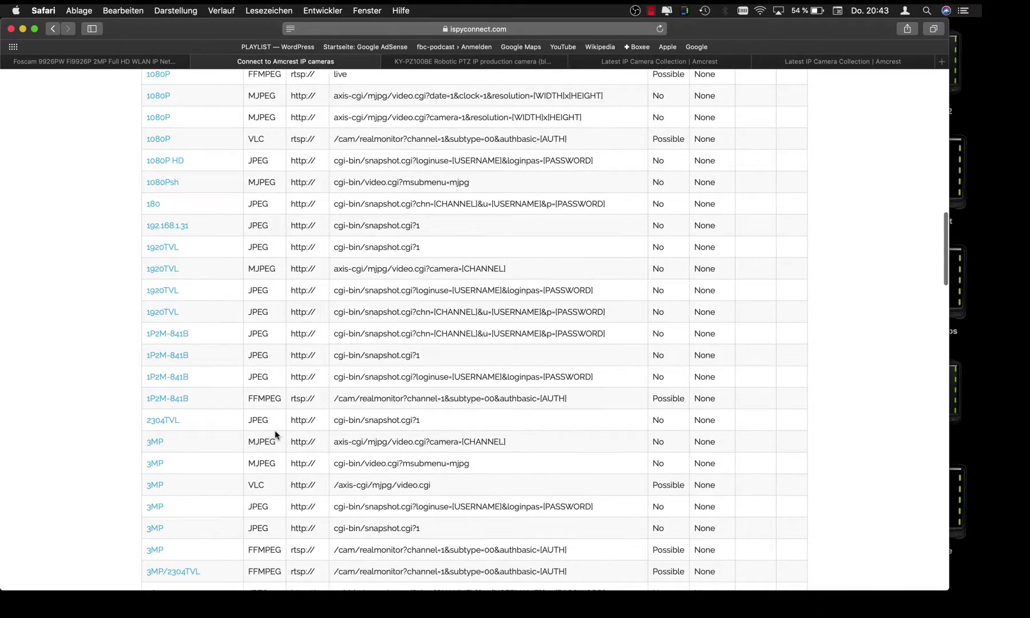
pyautogui.scroll(-5, 218, 440)
pyautogui.scroll(-12, 218, 441)
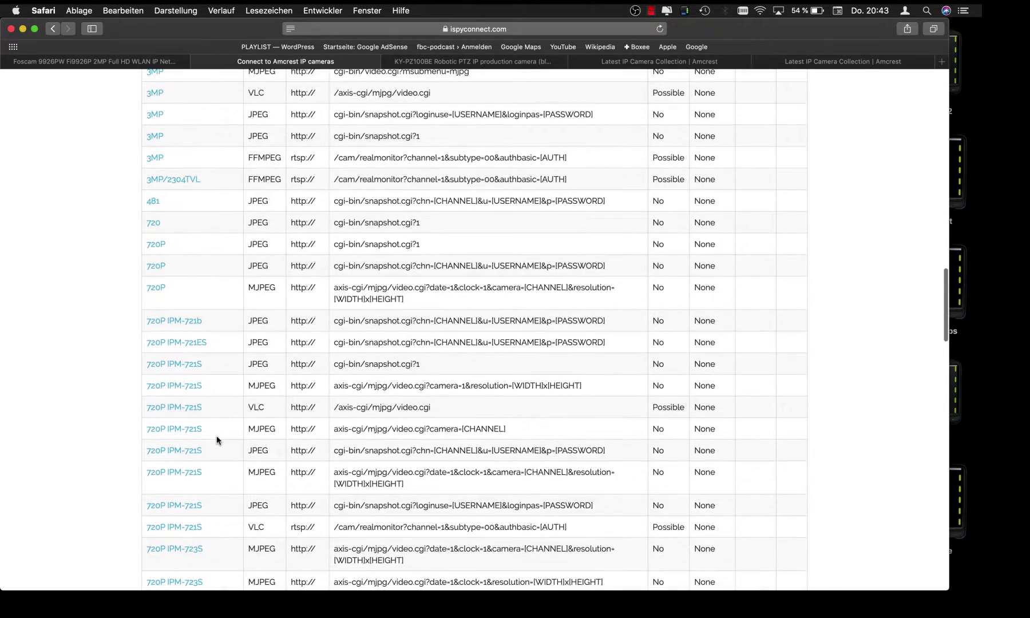
pyautogui.scroll(-12, 218, 441)
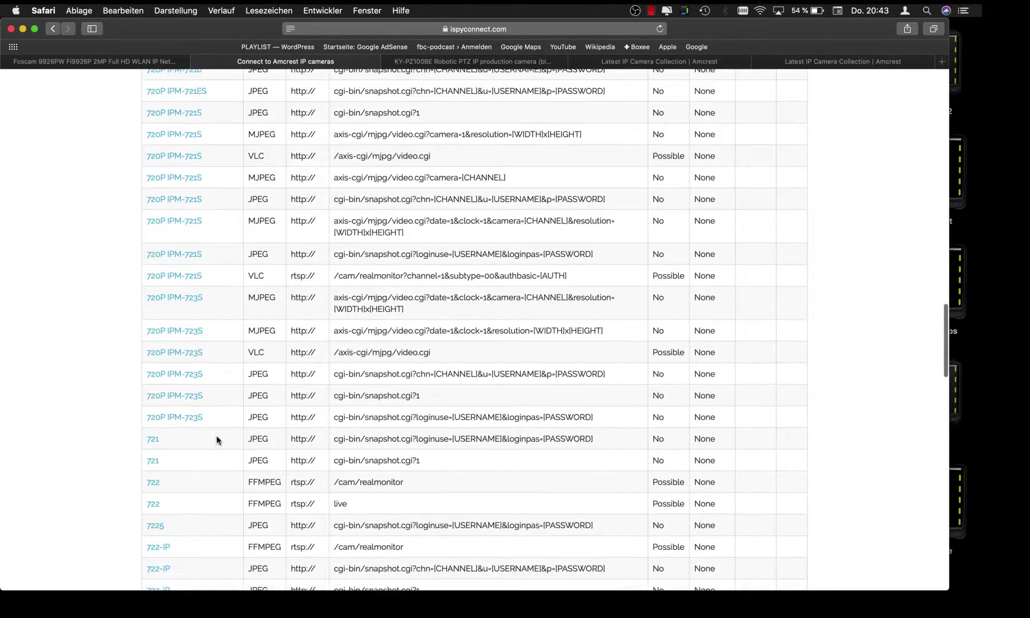
pyautogui.scroll(-7, 218, 441)
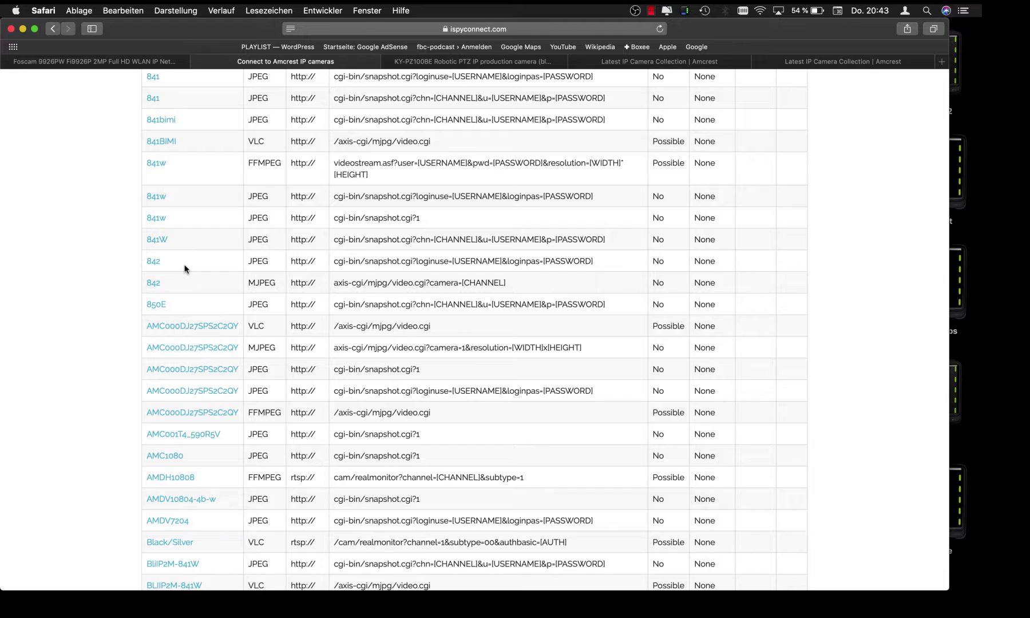
pyautogui.scroll(-1, 184, 269)
pyautogui.scroll(-5, 184, 269)
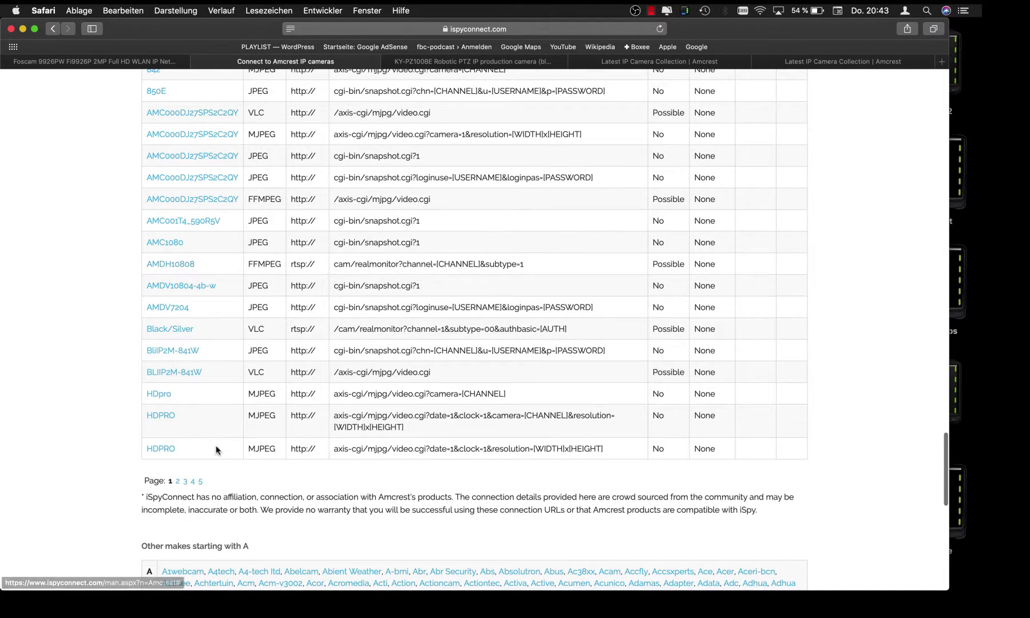
# - Open the second page of the Amcrest model table and examine the URL paths of the IP2M-841 entries
pyautogui.click(170, 481)
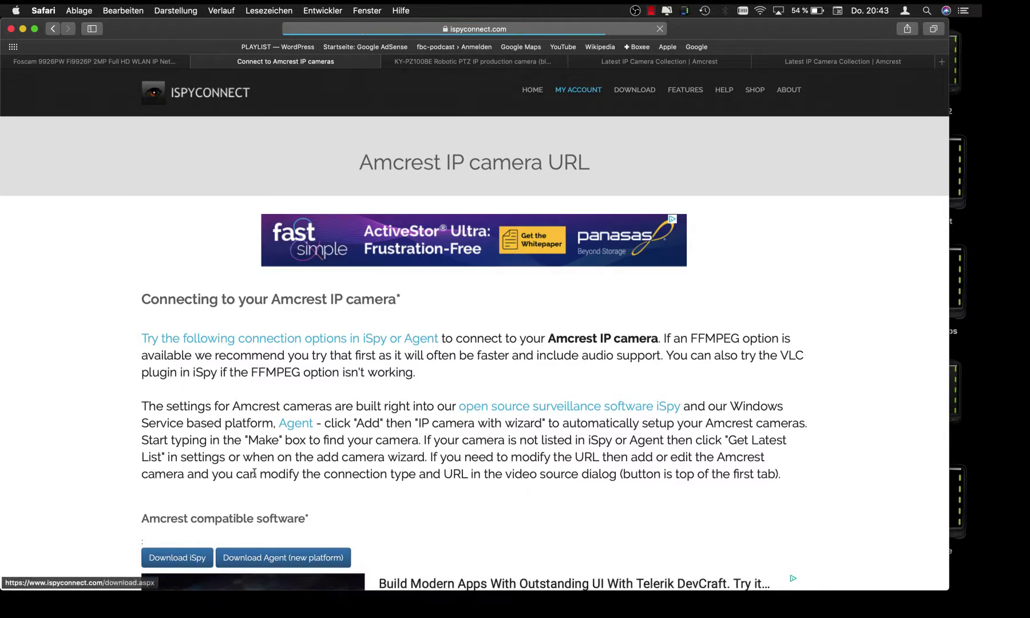
pyautogui.scroll(-10, 280, 273)
pyautogui.scroll(-4, 191, 492)
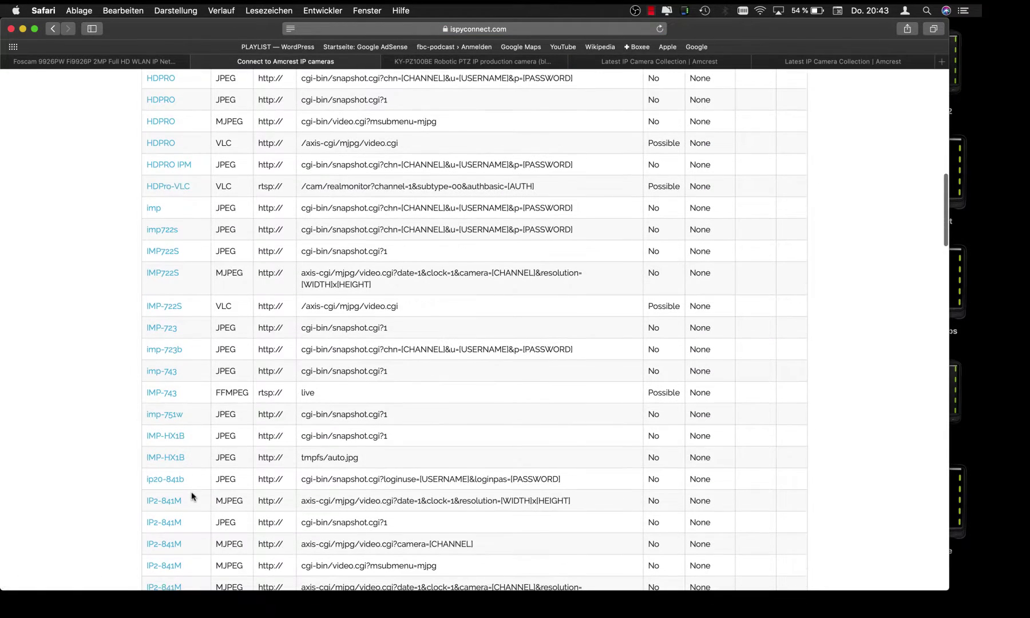
pyautogui.scroll(-3, 177, 335)
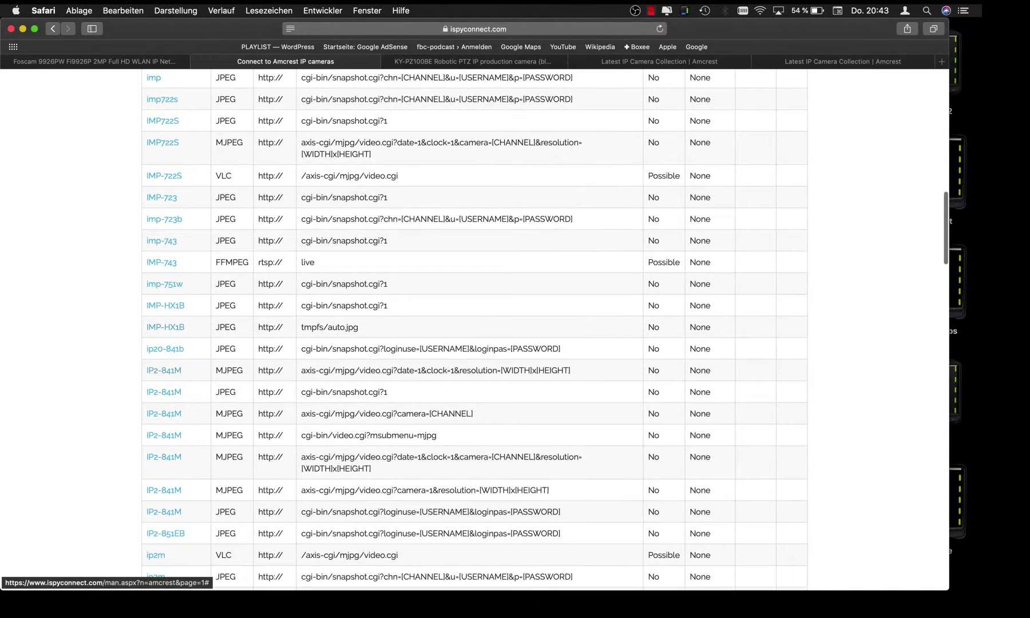
pyautogui.scroll(-3, 182, 391)
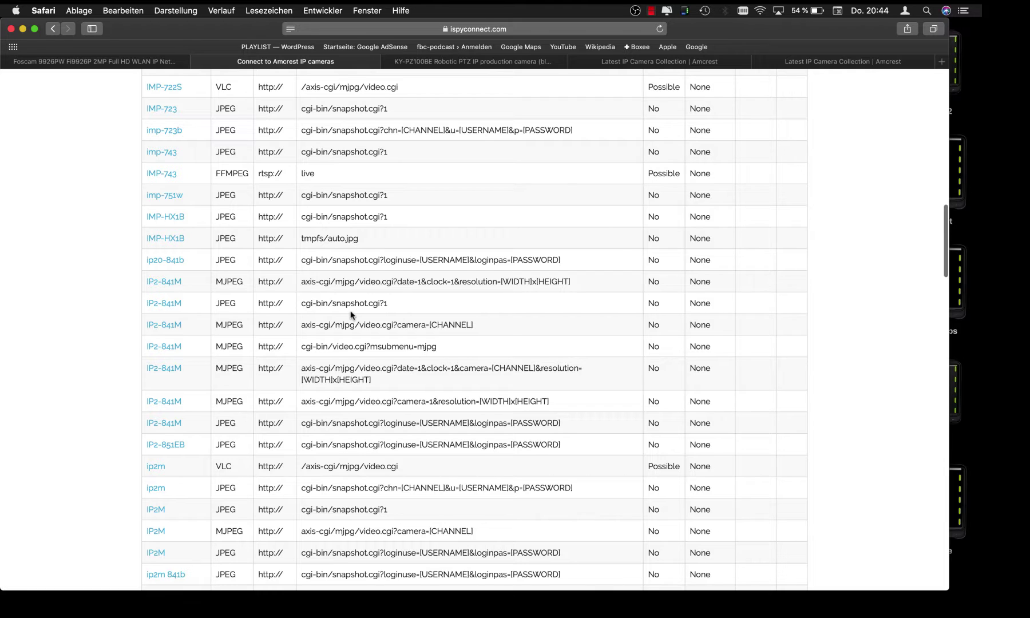
pyautogui.scroll(-2, 350, 314)
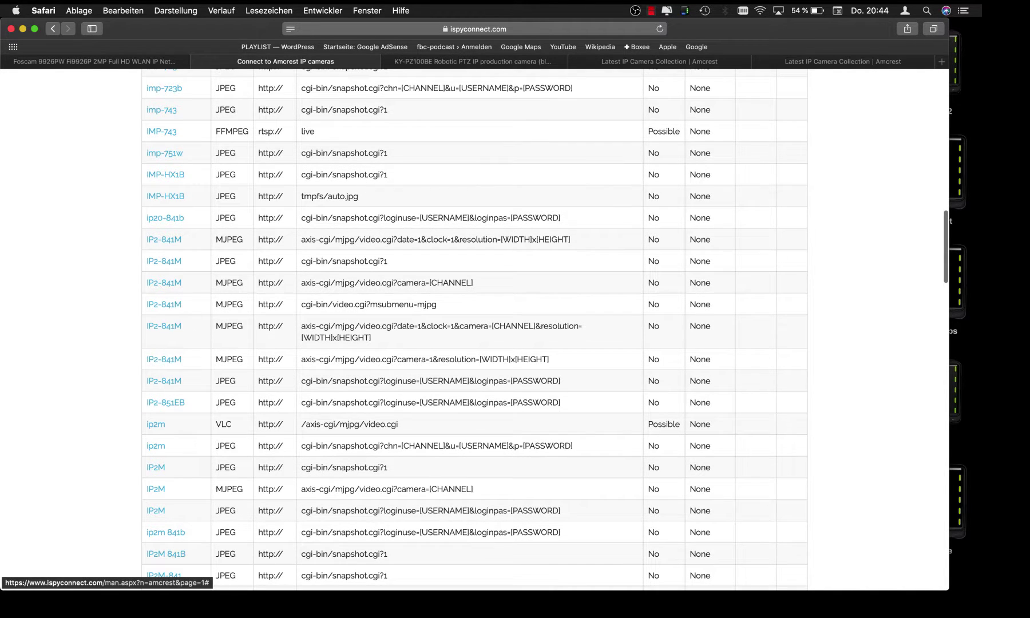
pyautogui.scroll(-6, 175, 400)
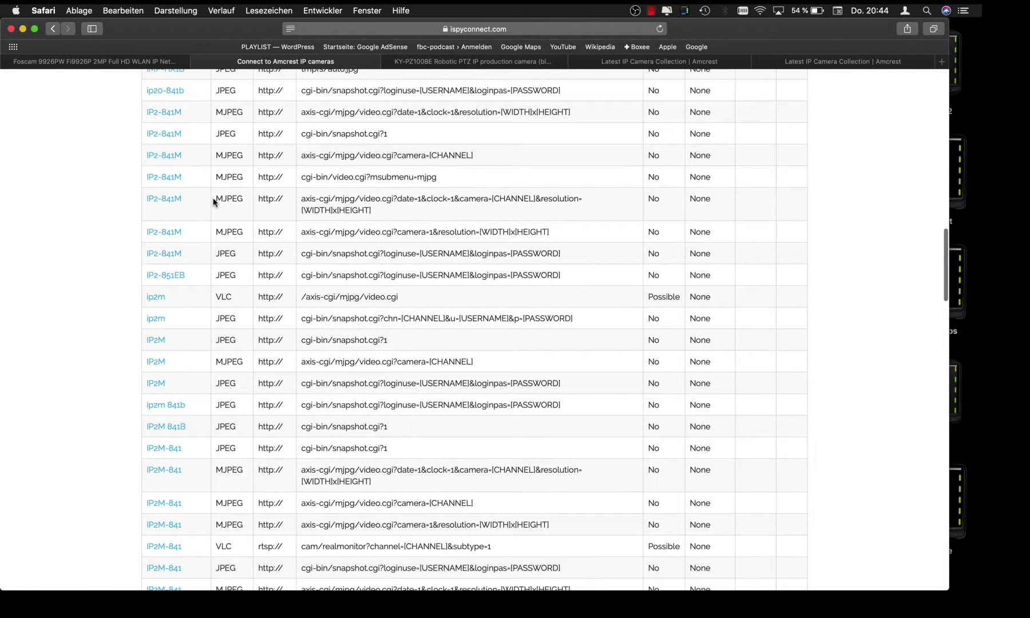
pyautogui.scroll(-9, 243, 441)
pyautogui.scroll(-12, 319, 235)
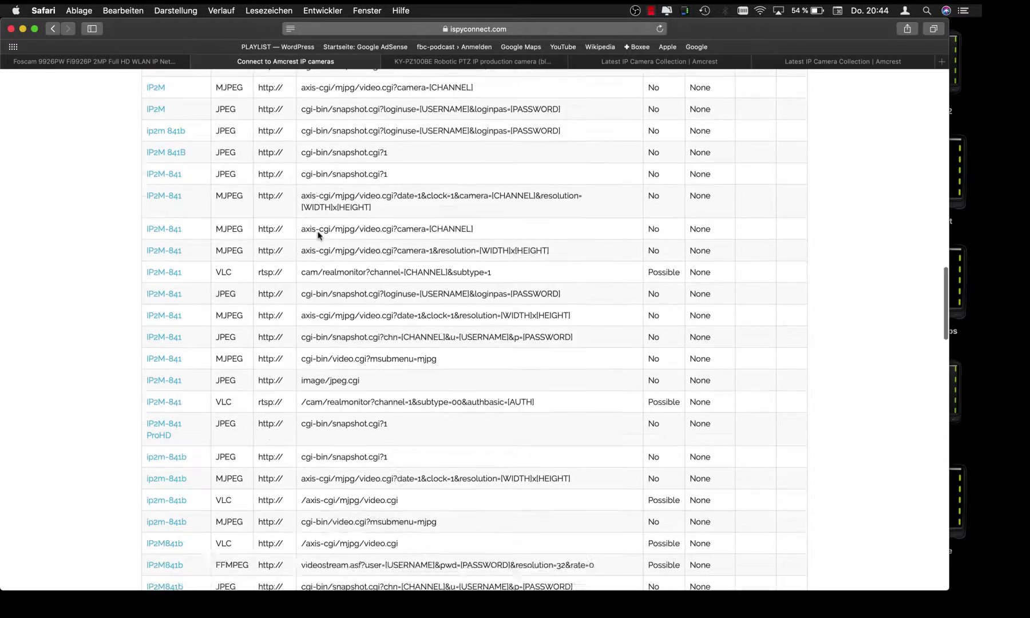
pyautogui.scroll(-8, 330, 420)
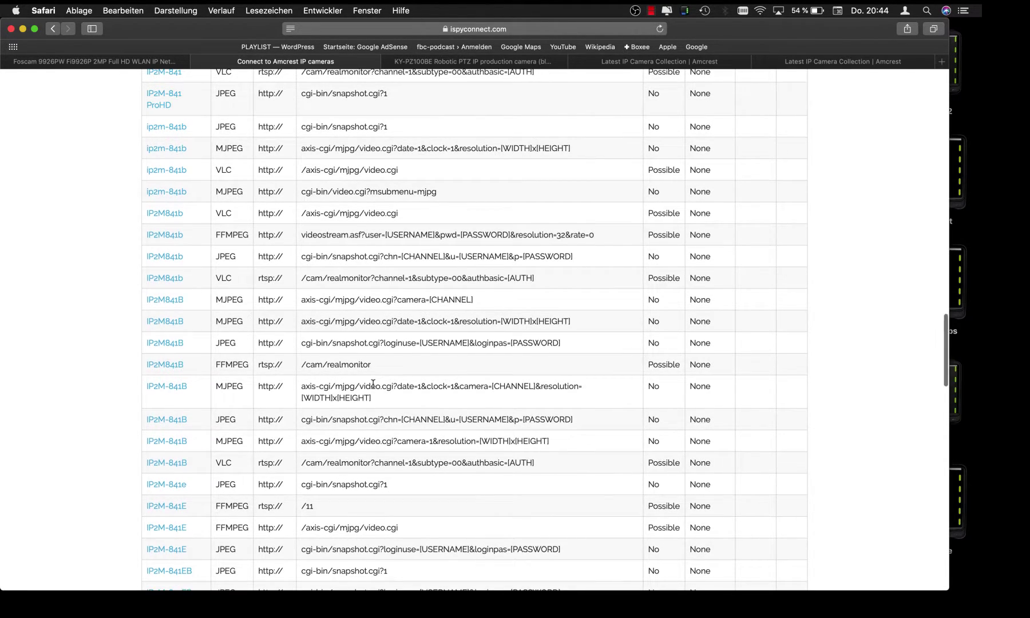
pyautogui.scroll(-9, 372, 384)
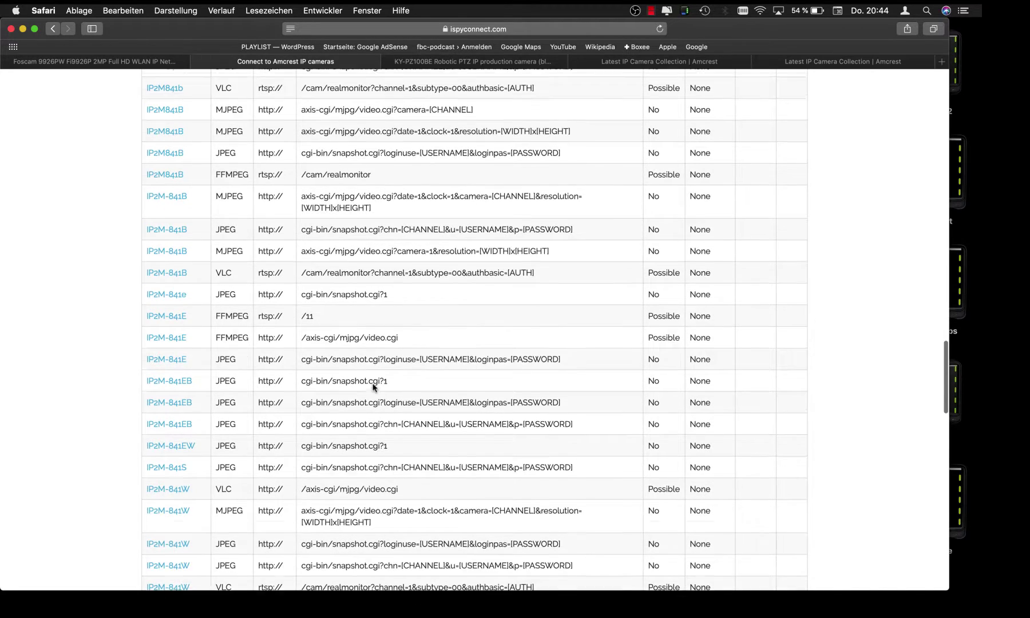
pyautogui.scroll(10, 372, 387)
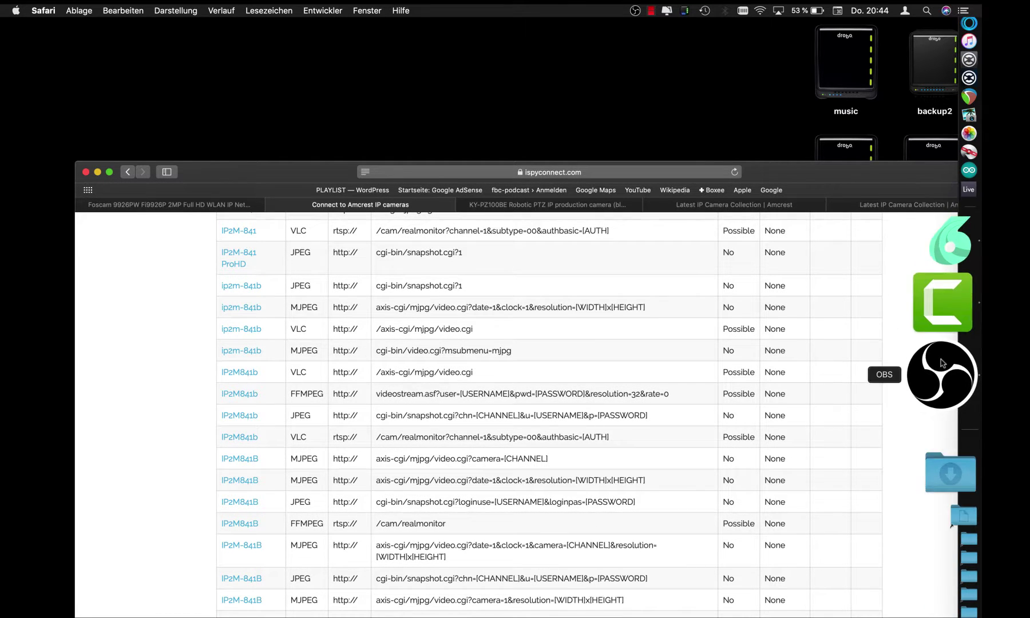
# - Switch to OBS, check the RTSP input address in the ip-cam source's properties, cancel the dialog and minimise OBS
pyautogui.click(942, 366)
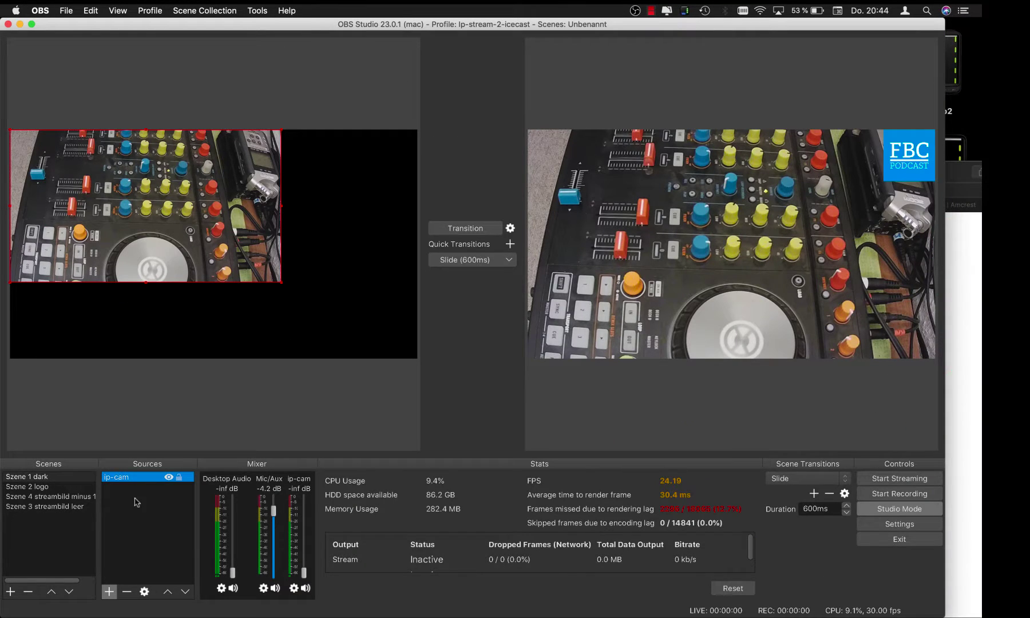
pyautogui.doubleClick(138, 477)
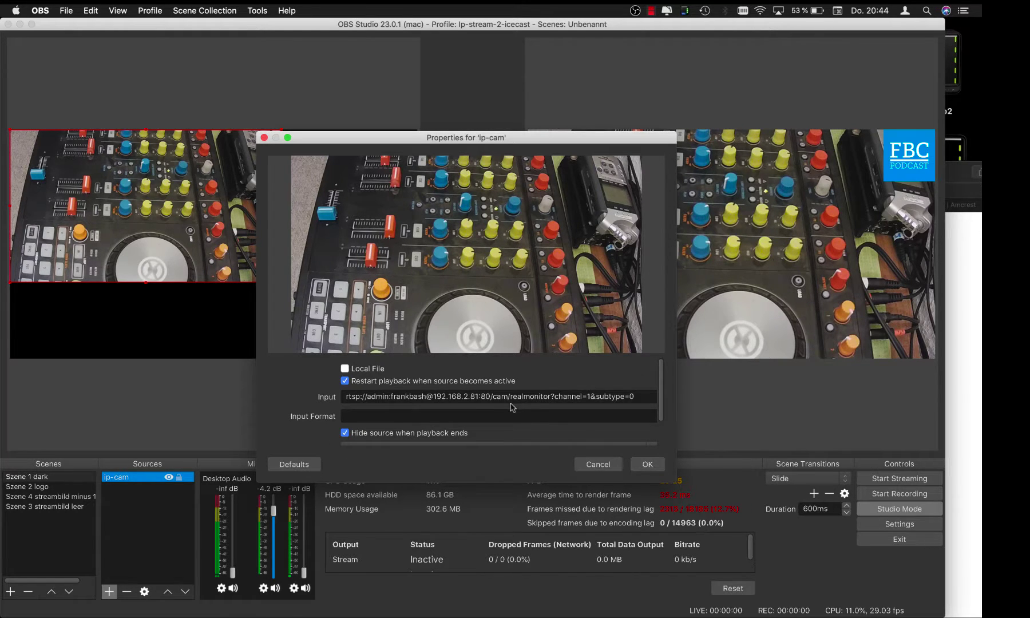
pyautogui.click(598, 464)
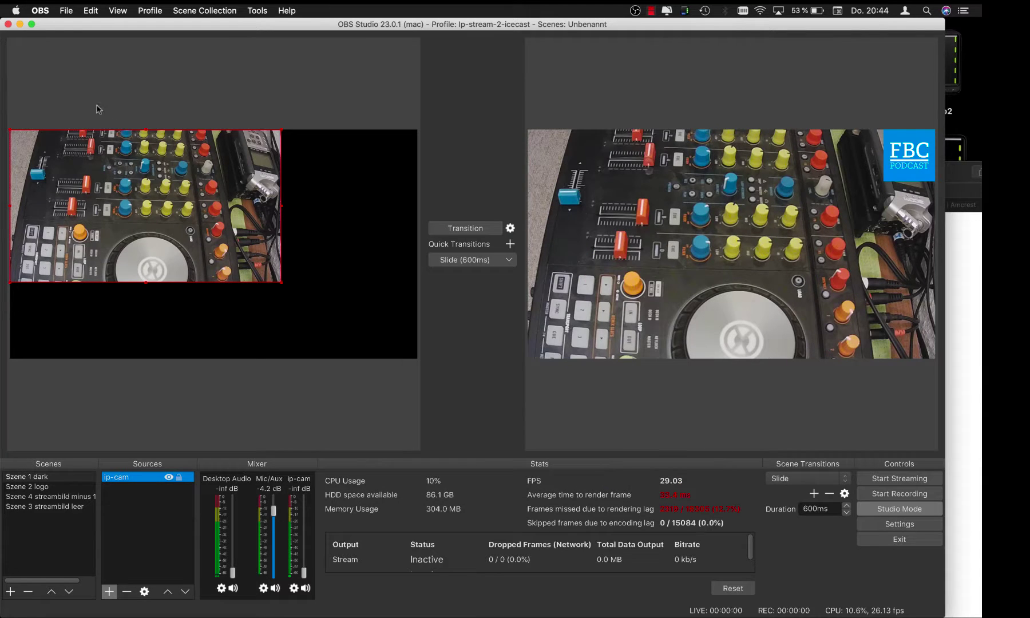
pyautogui.click(20, 24)
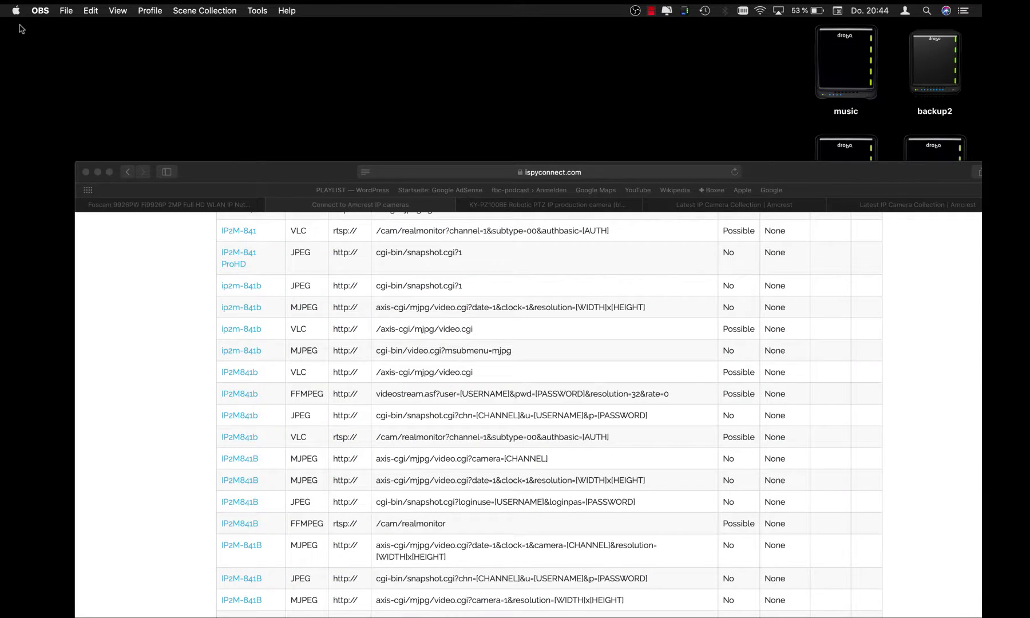
# - Move the Safari window back up the screen and examine the RTSP paths of the IP2M-841 models
pyautogui.moveTo(292, 176); pyautogui.dragTo(229, 37)
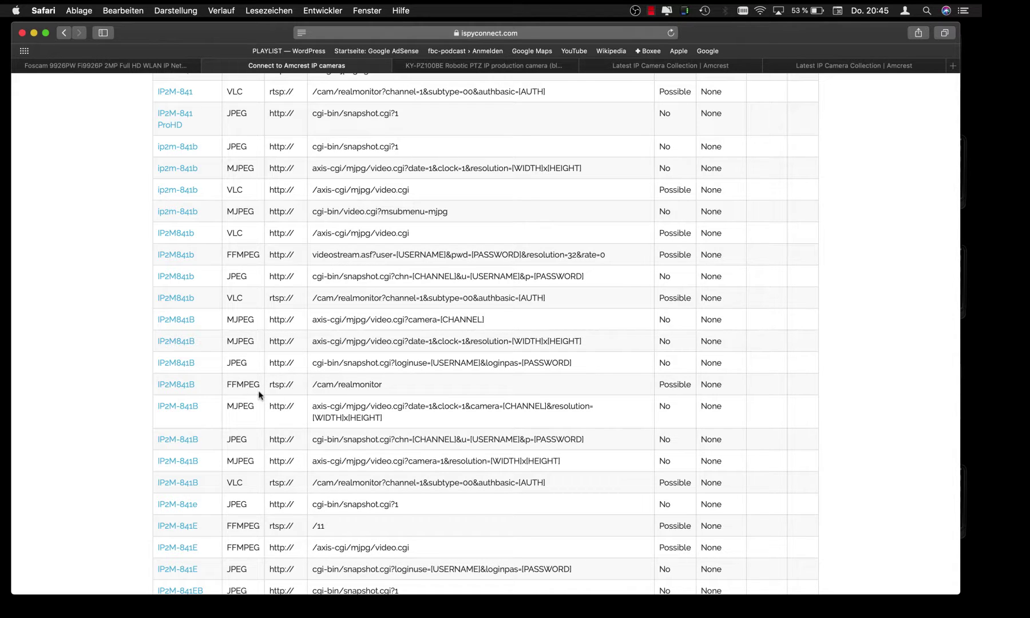
pyautogui.scroll(-3, 392, 402)
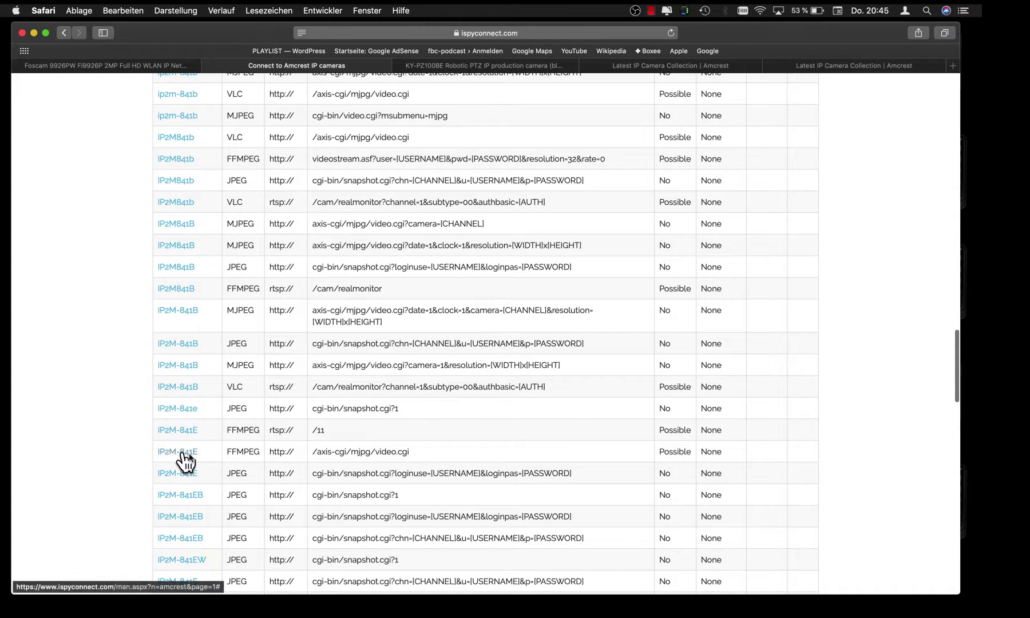
pyautogui.scroll(-2, 371, 425)
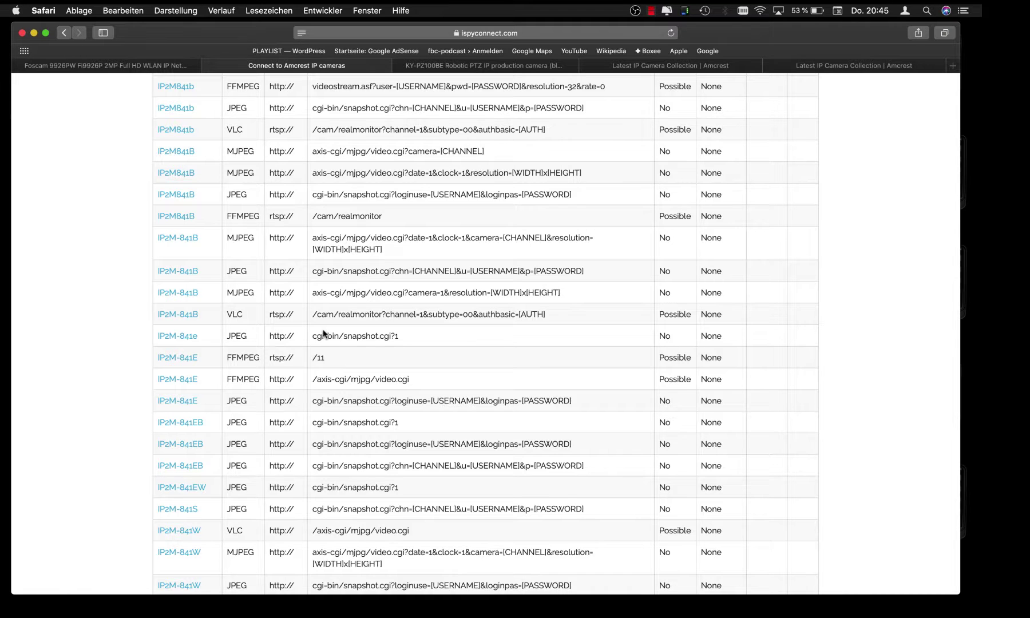
# - Load 192.168.2.81 in a new browser tab and log in to the camera's web access with the saved admin password
pyautogui.press('super+t')
pyautogui.write('1')
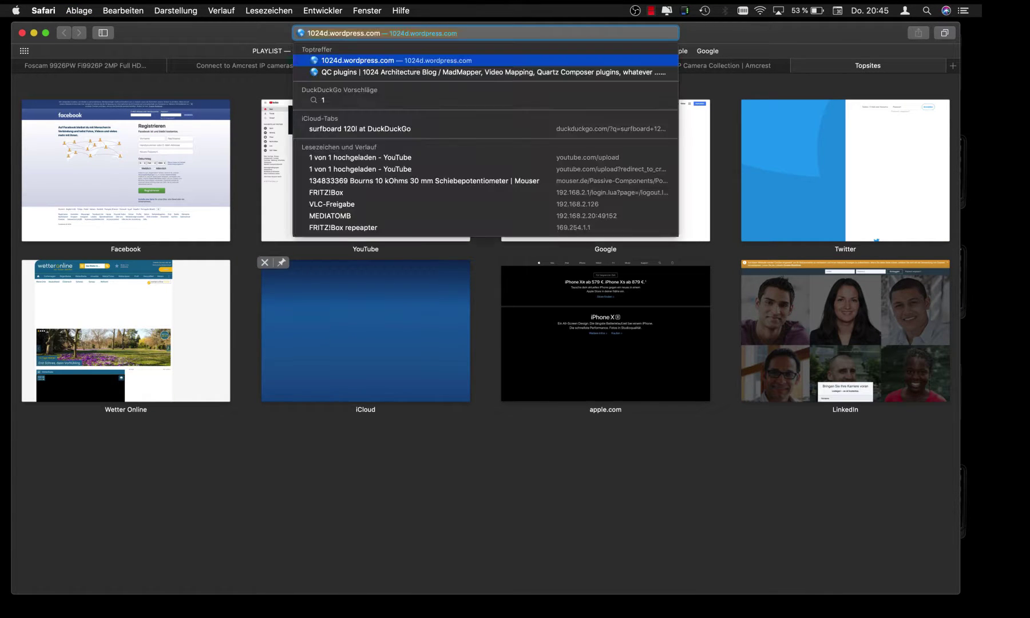
pyautogui.write('92')
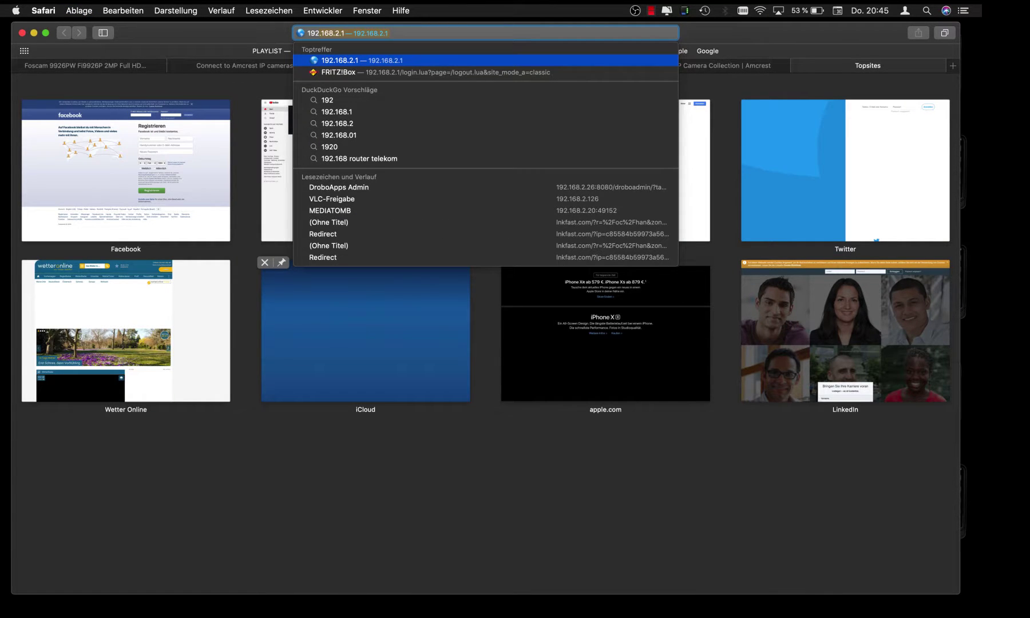
pyautogui.write('.168.2.')
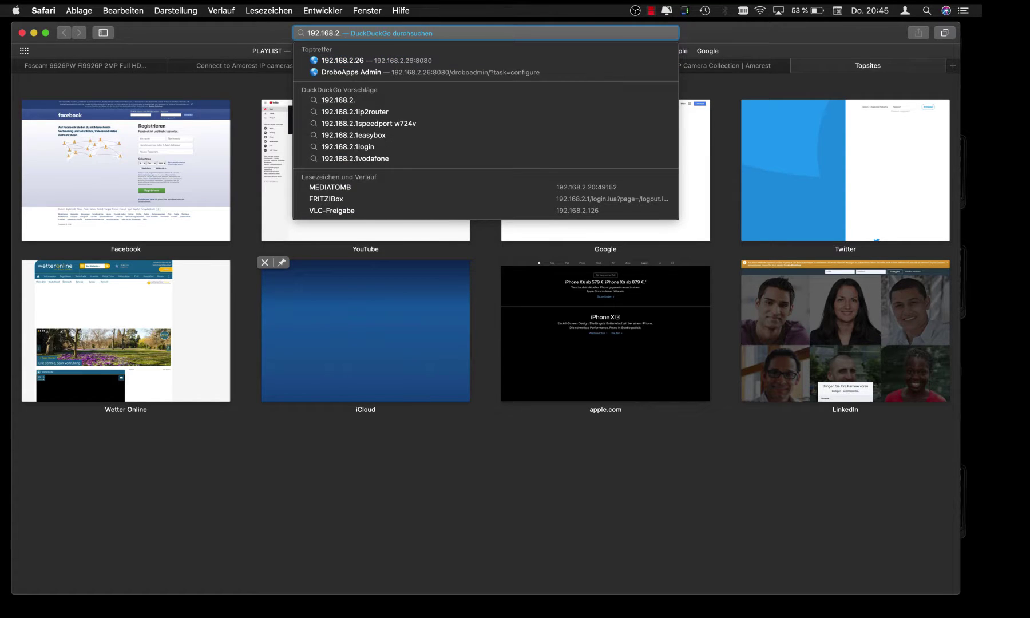
pyautogui.write('81')
pyautogui.press('Return')
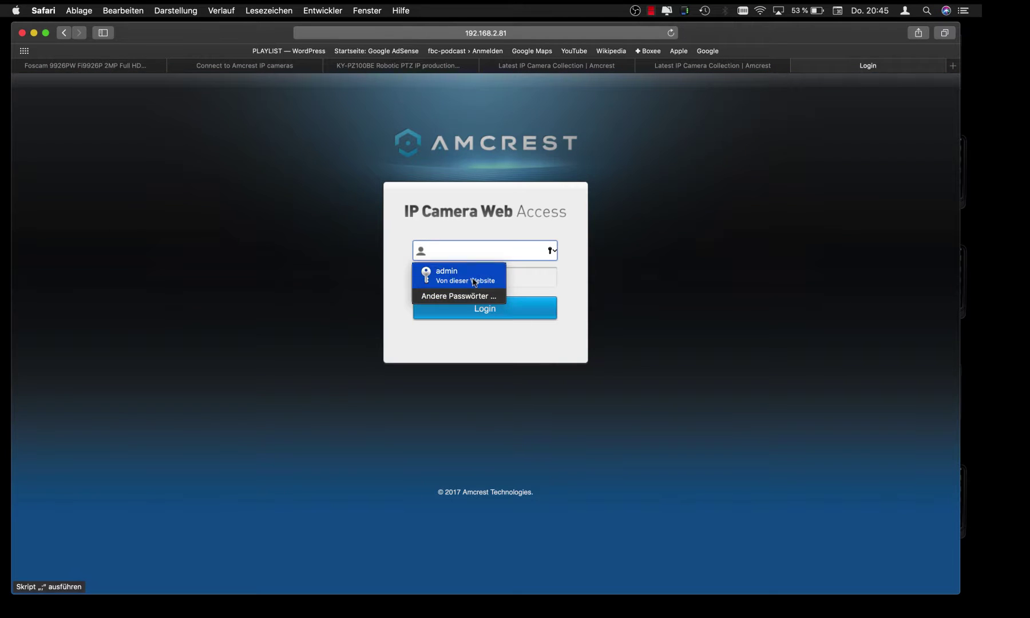
pyautogui.click(522, 276)
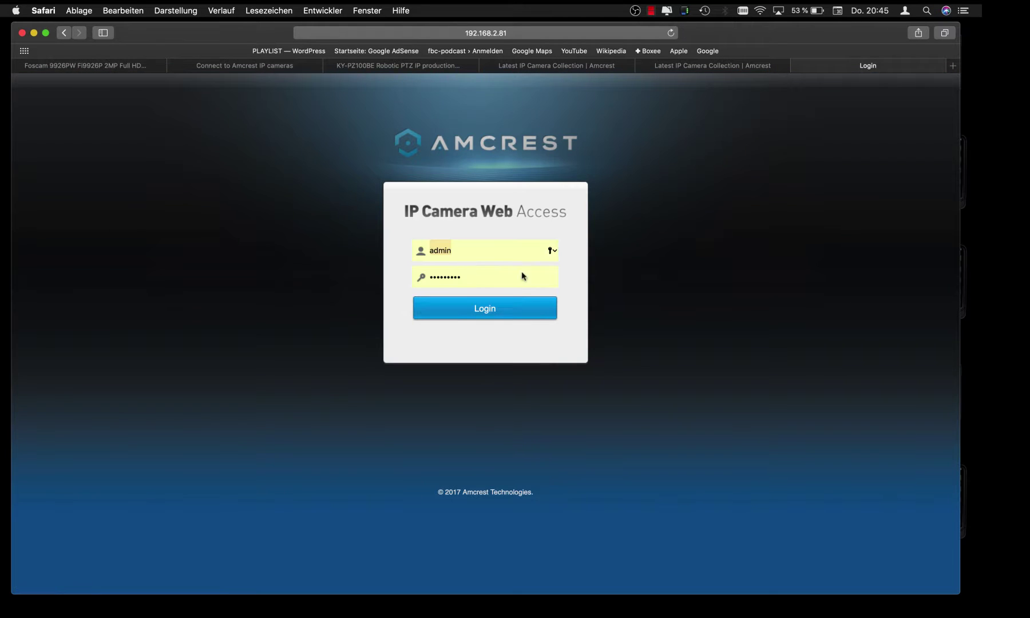
pyautogui.click(516, 310)
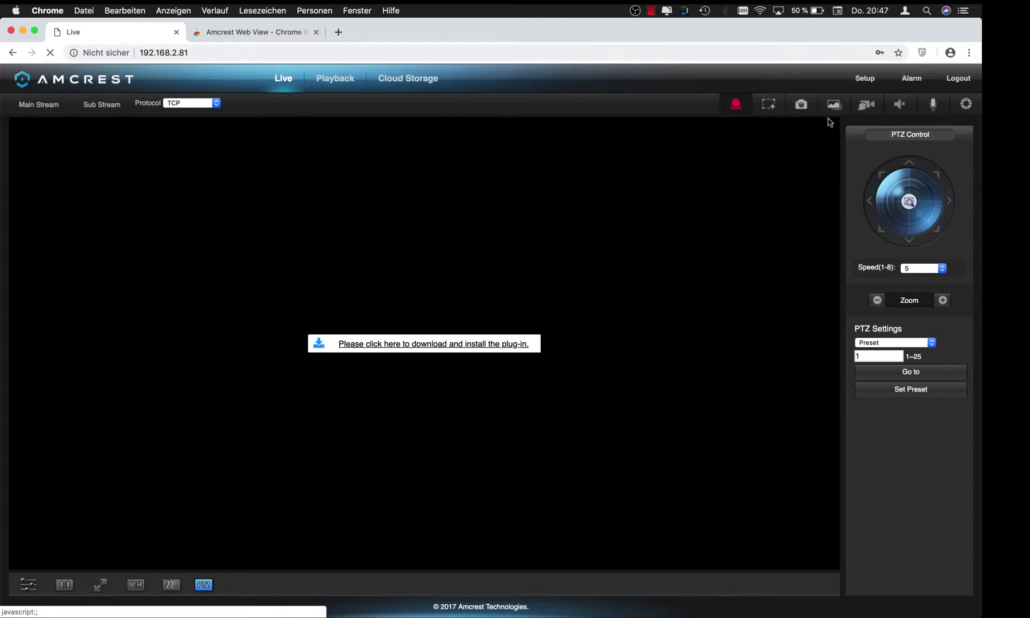
# - Open the camera's setup and look through the Multicast, TCP/IP and Connection pages of its network settings
pyautogui.click(870, 82)
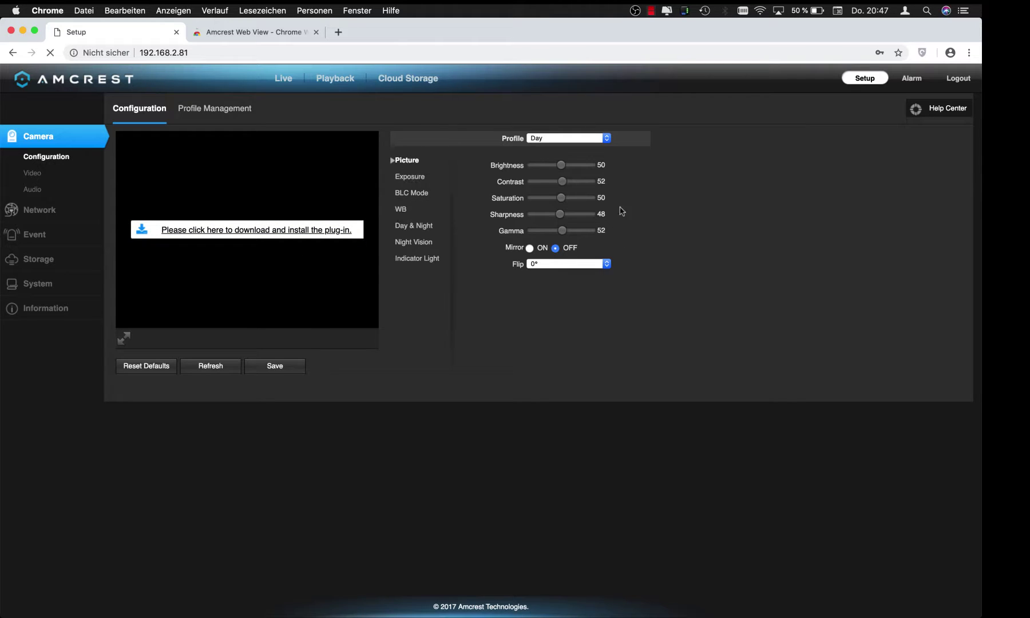
pyautogui.click(33, 210)
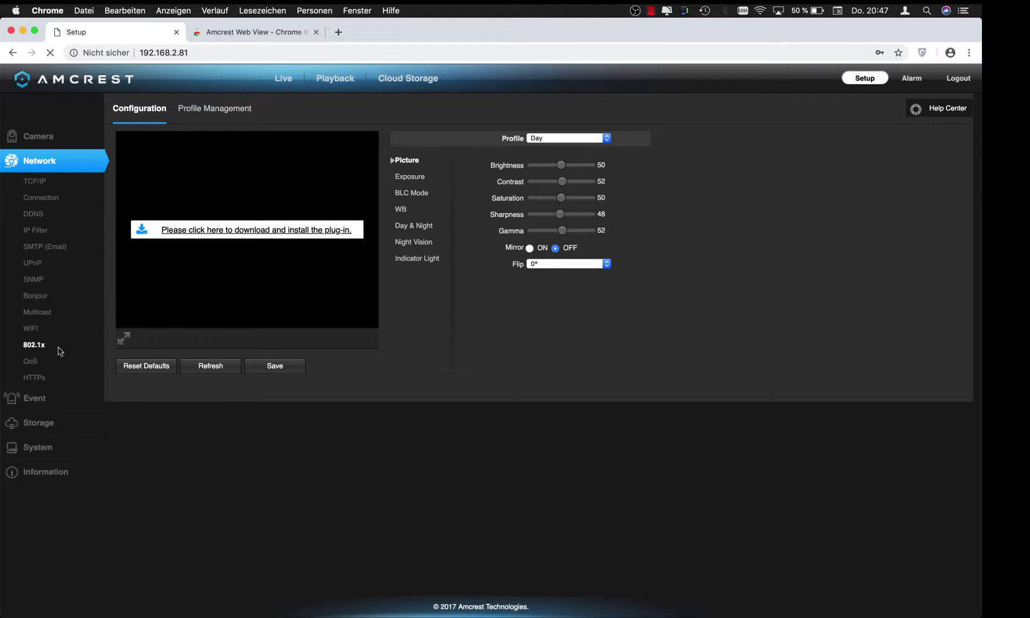
pyautogui.click(46, 313)
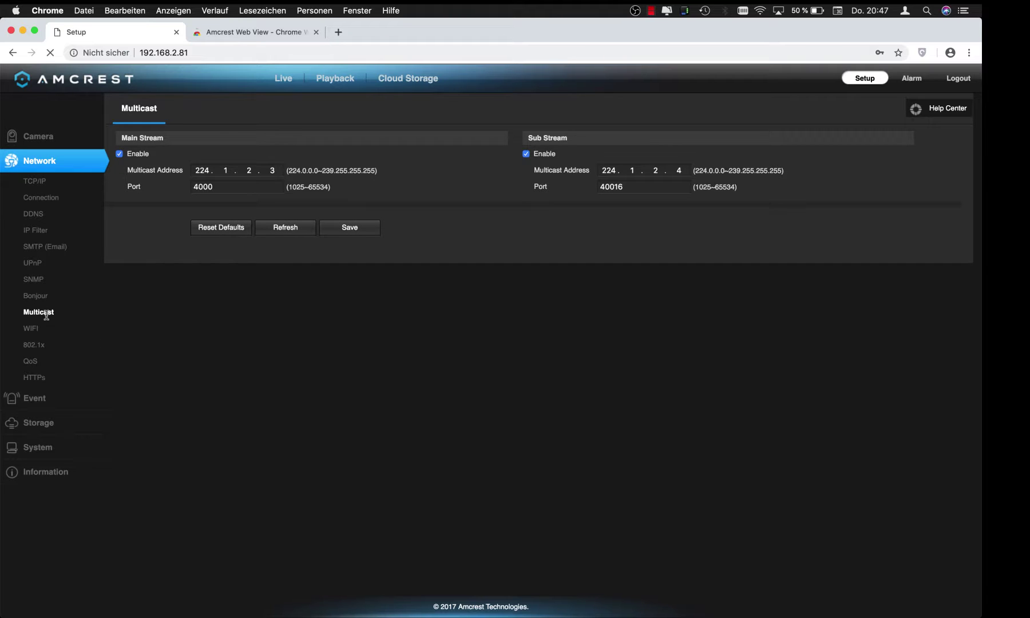
pyautogui.click(41, 182)
pyautogui.click(41, 197)
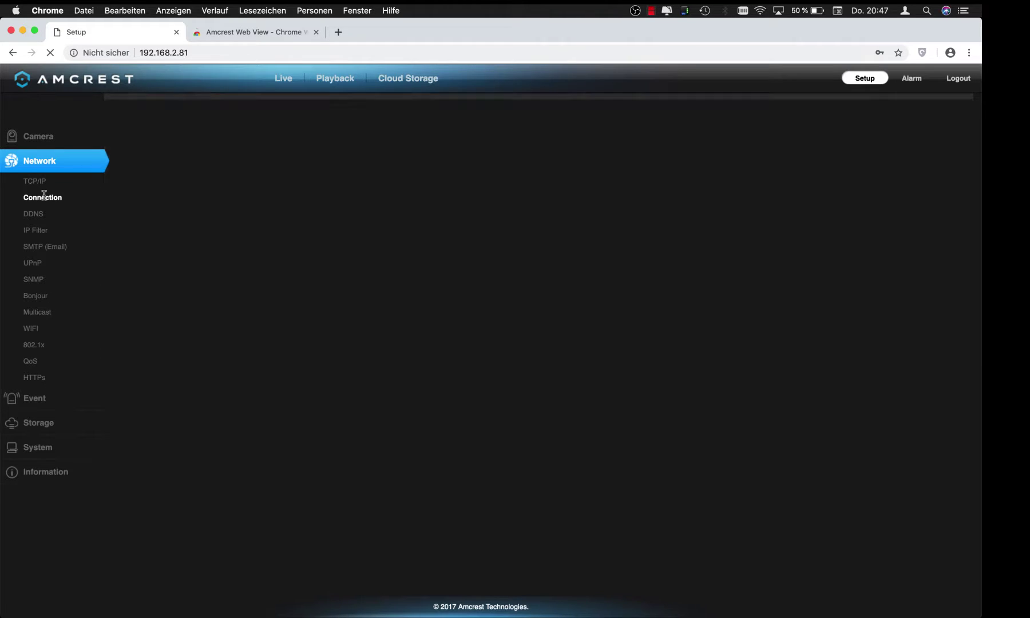
# - Open the camera's video settings and check the main stream's code-stream type and frame rate options without changing them
pyautogui.click(38, 137)
pyautogui.click(41, 170)
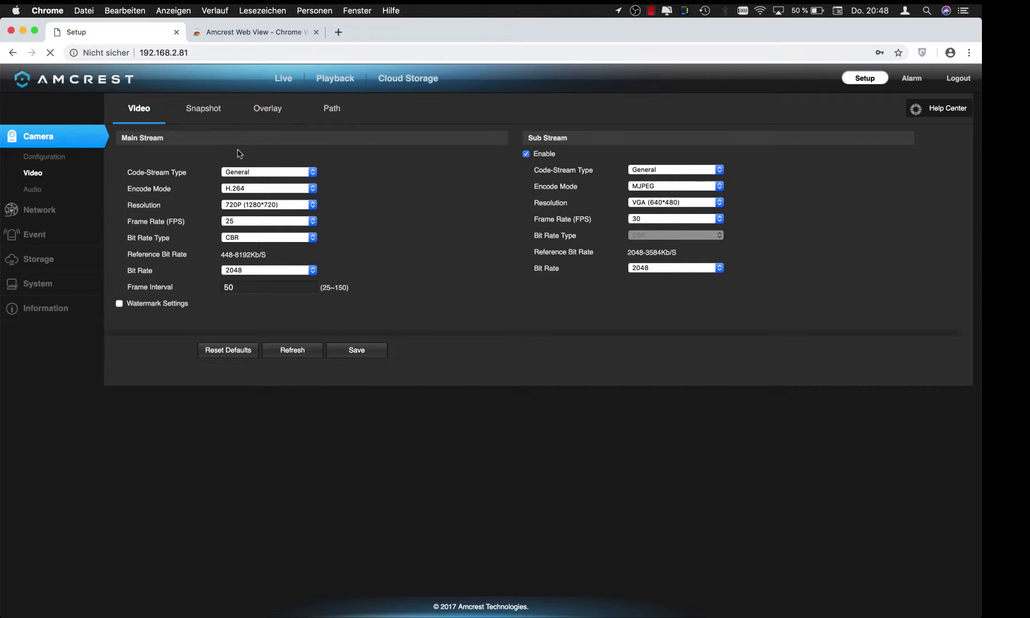
pyautogui.click(263, 172)
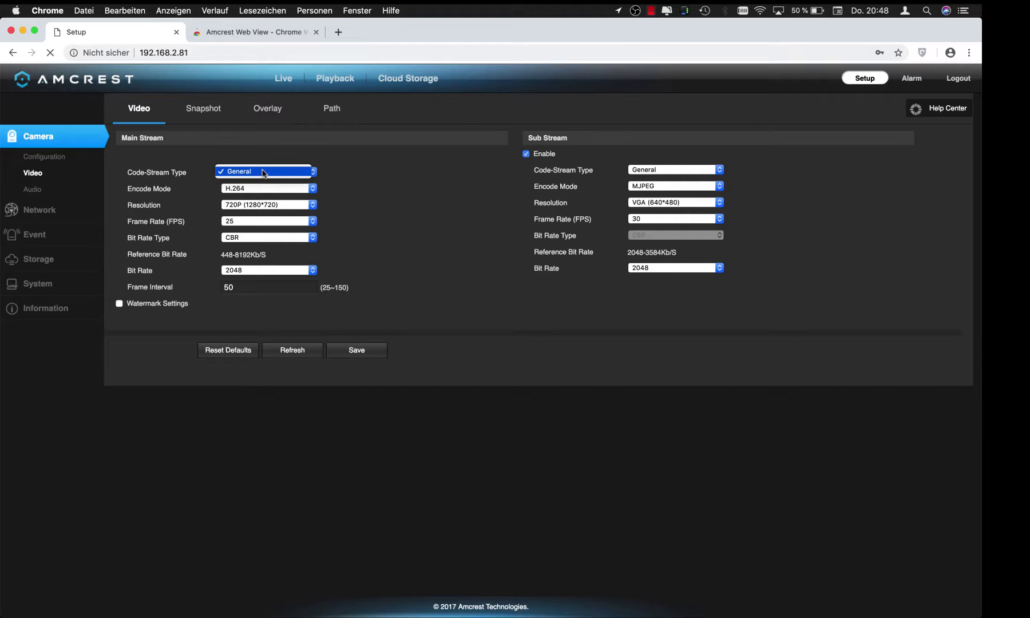
pyautogui.click(346, 220)
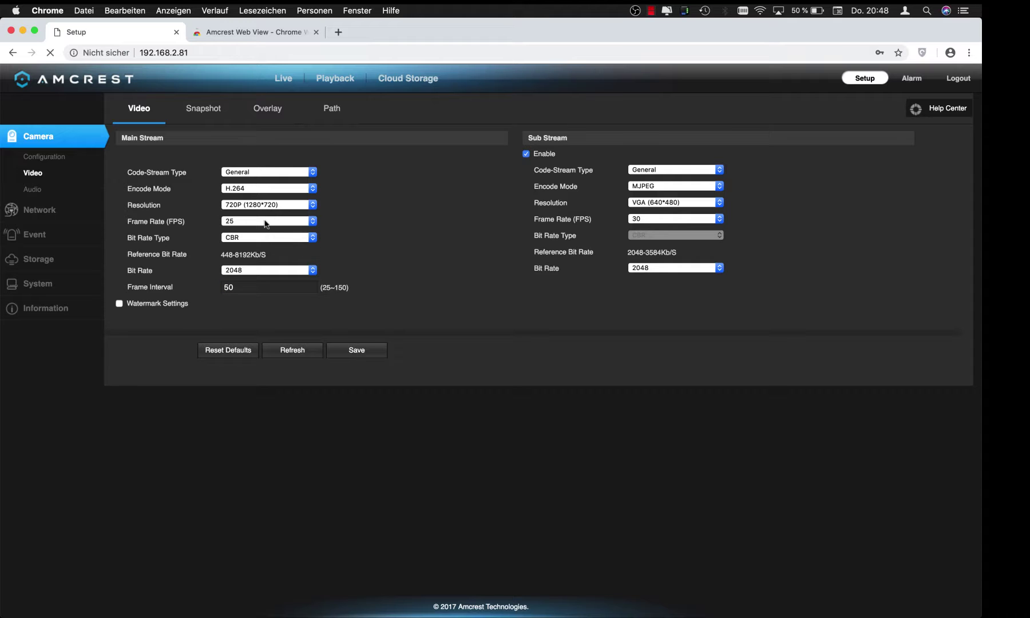
pyautogui.click(313, 221)
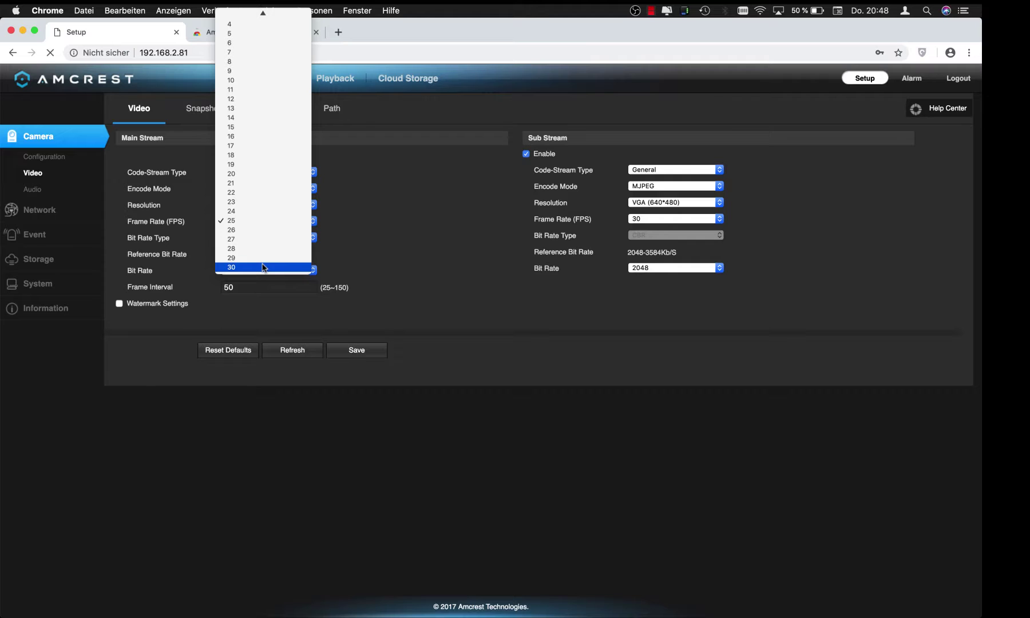
pyautogui.click(376, 252)
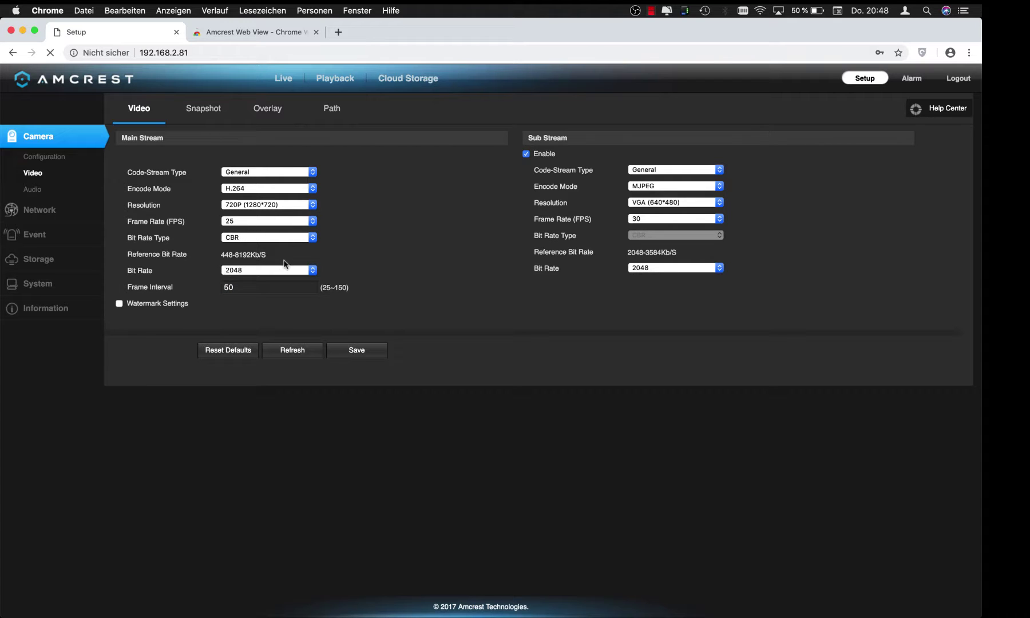
# - Check the main stream's bit rate options and the sub stream's code-stream type without changing them
pyautogui.click(265, 284)
pyautogui.click(255, 272)
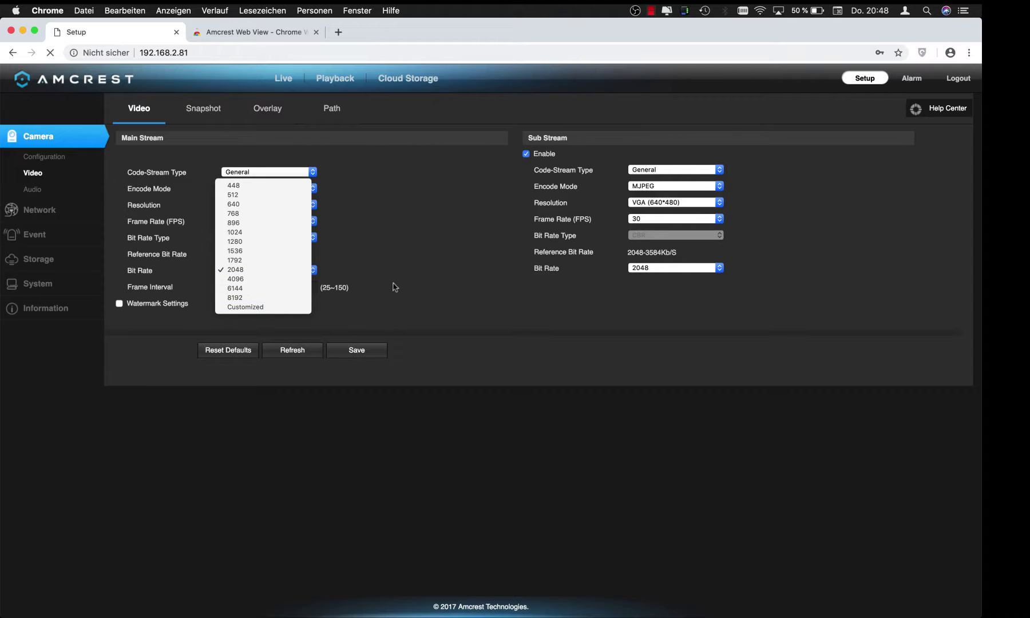
pyautogui.click(350, 269)
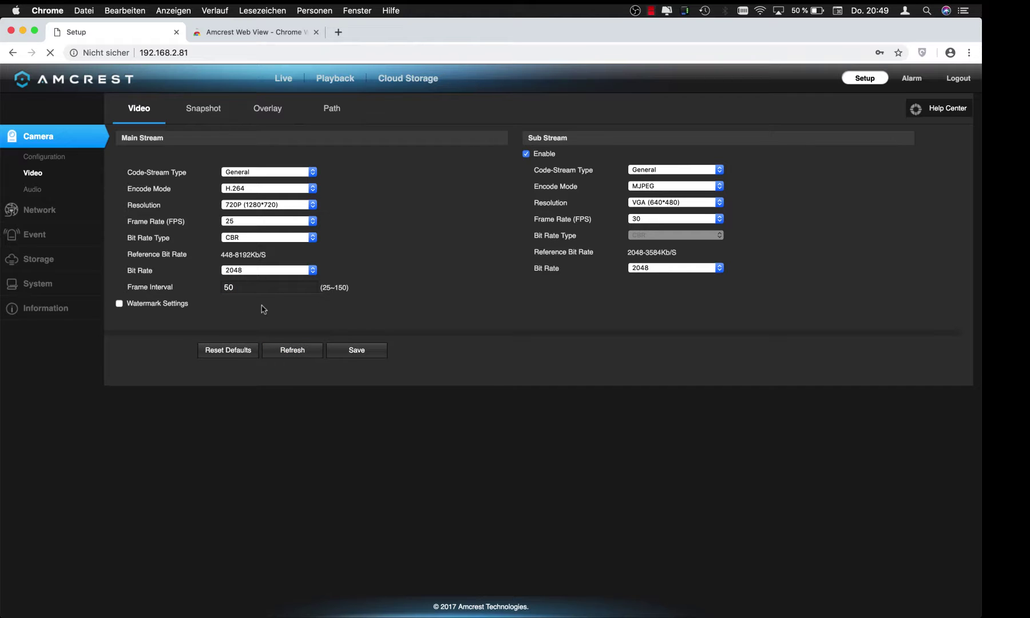
pyautogui.click(308, 356)
pyautogui.click(720, 171)
pyautogui.click(719, 170)
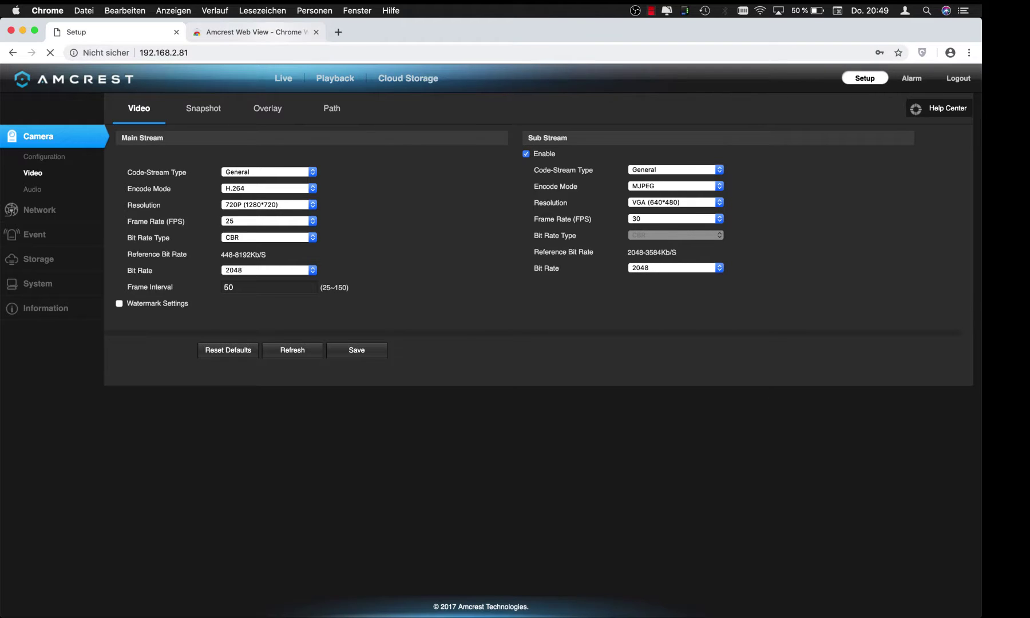
# - Quit Chrome and close the Amcrest Web View window
pyautogui.press('super+q')
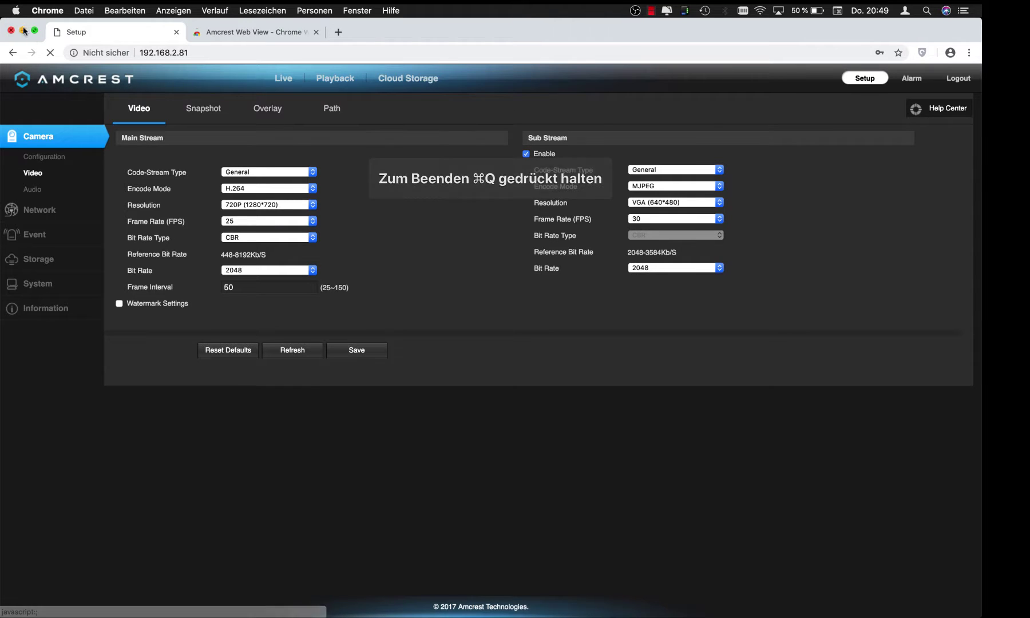
pyautogui.click(47, 11)
pyautogui.click(79, 171)
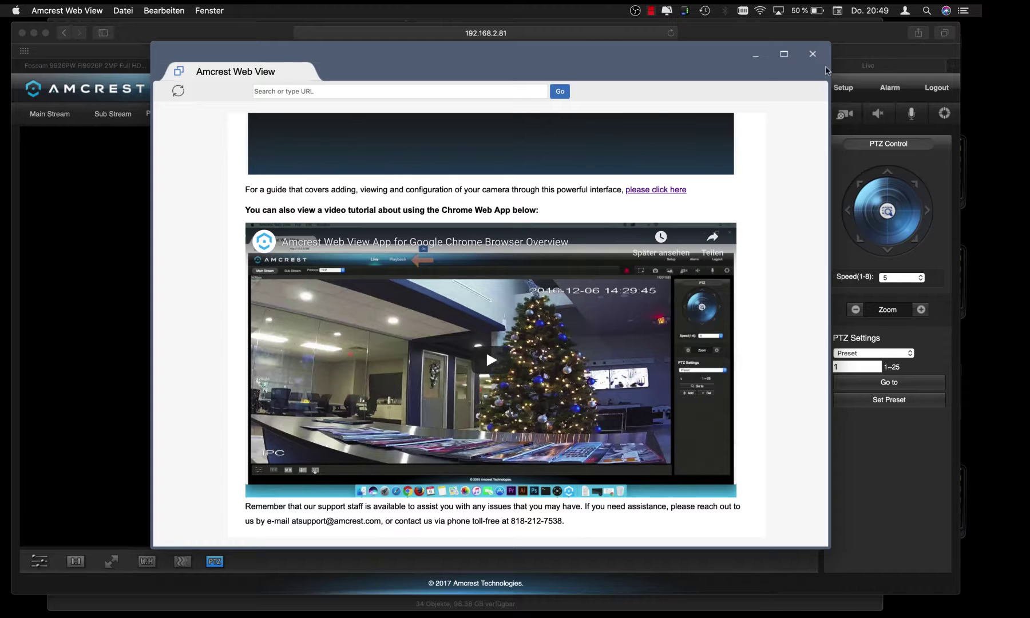
pyautogui.click(813, 55)
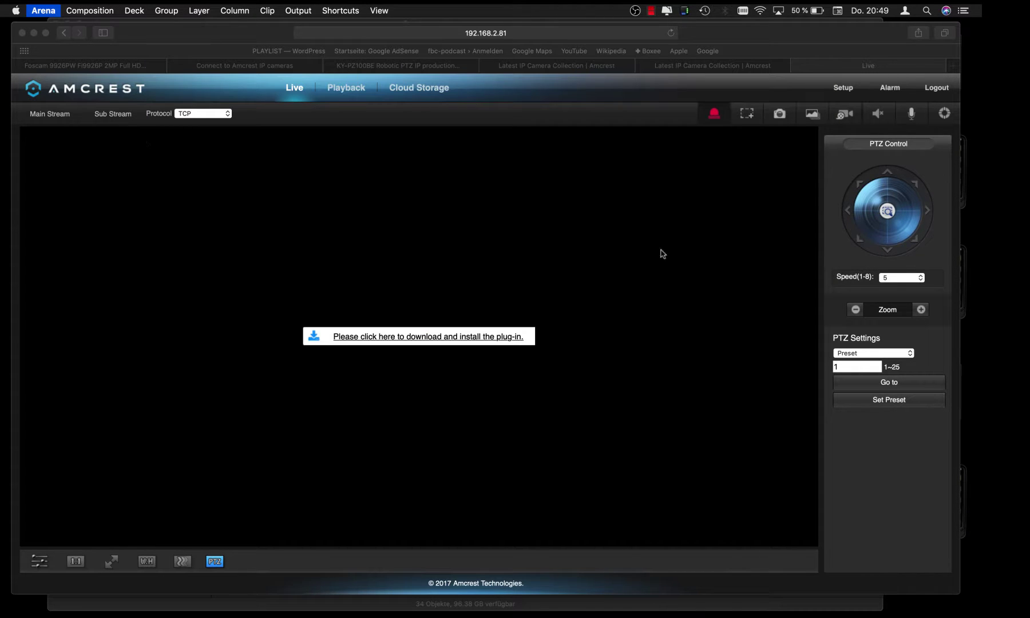
# - Close the camera's live view tab in Safari and clear the Safari and Finder windows off the desktop
pyautogui.click(796, 72)
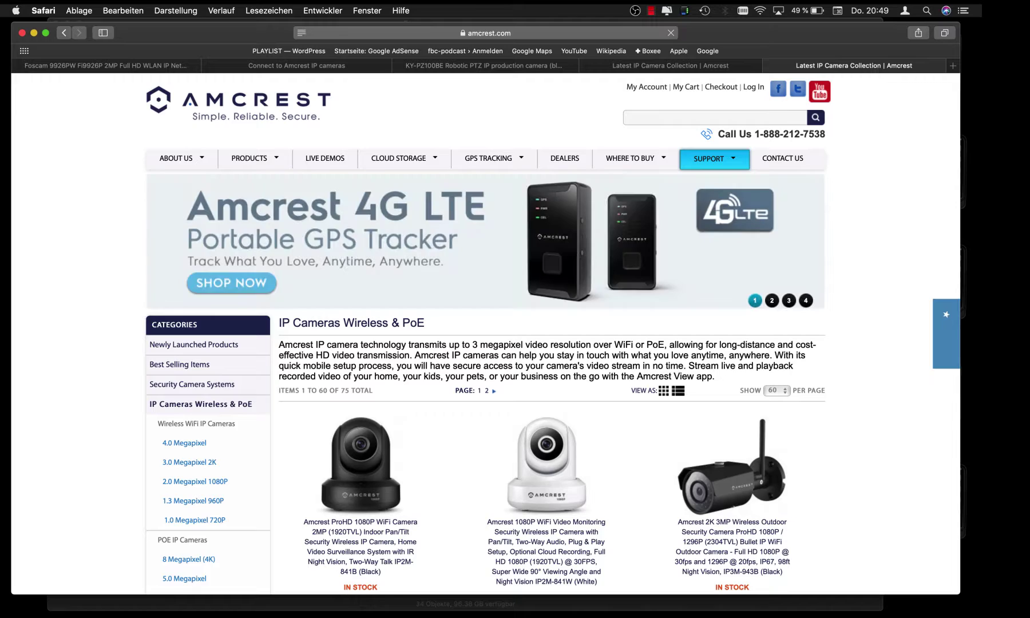
pyautogui.scroll(-3, 486, 332)
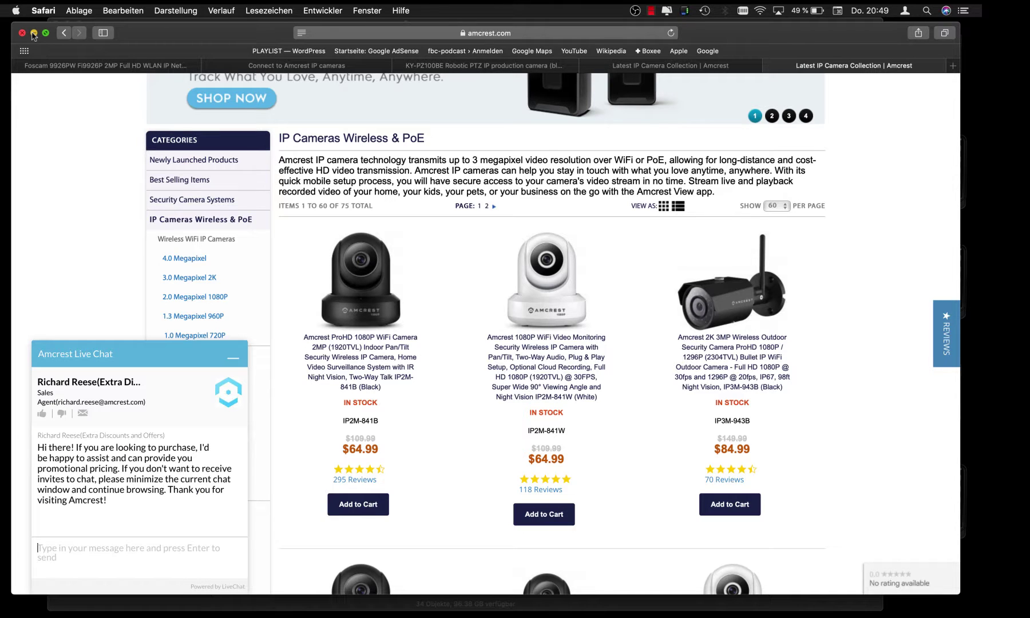
pyautogui.click(33, 34)
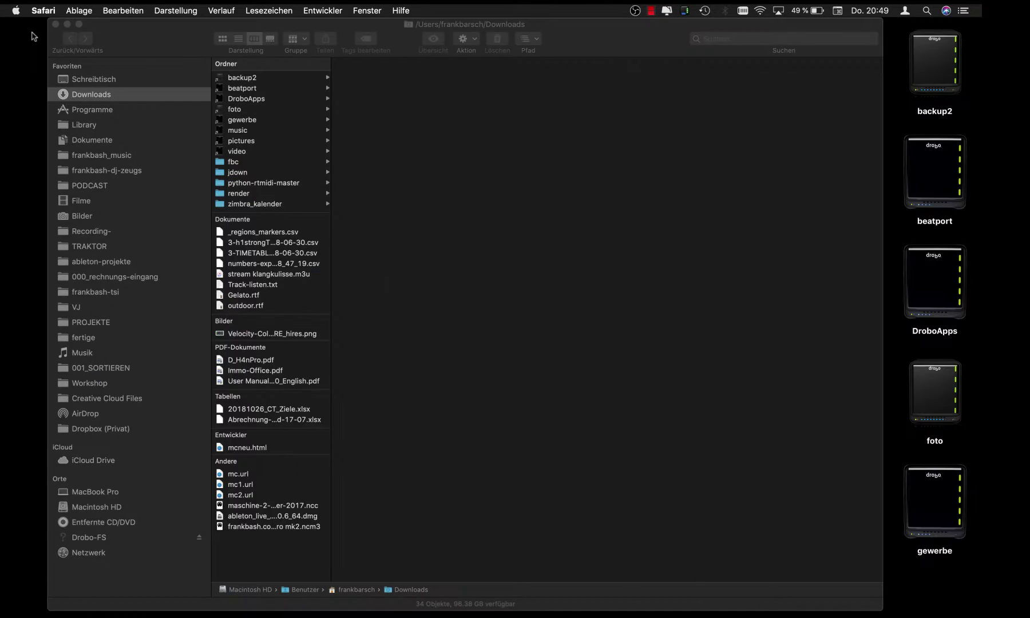
pyautogui.click(55, 27)
# - Switch to OBS, move the ip-cam source near the centre of the preview canvas, and minimise OBS
pyautogui.moveTo(982, 615)
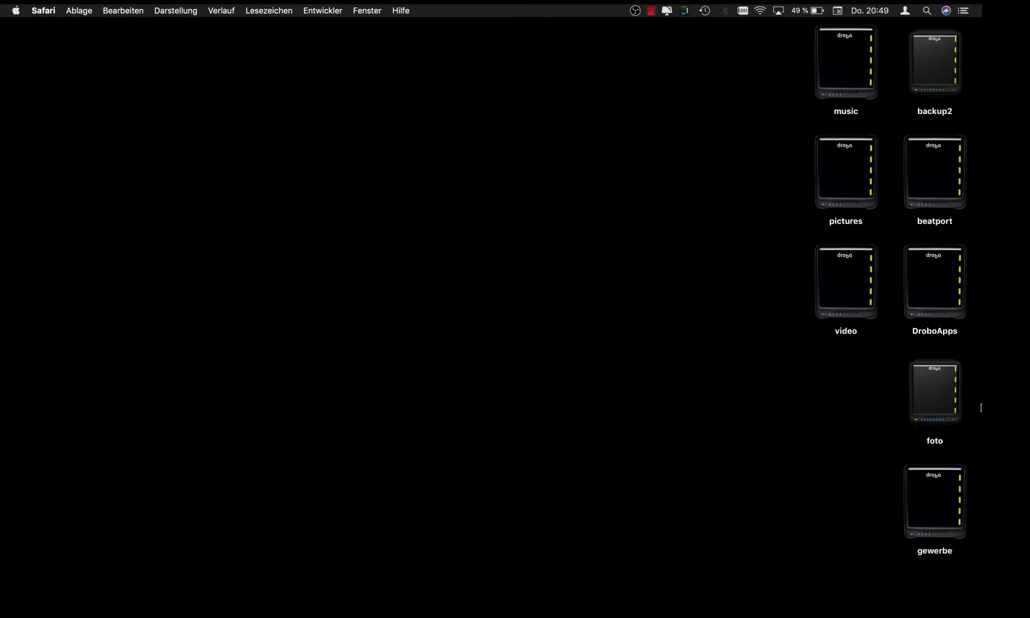
pyautogui.click(965, 359)
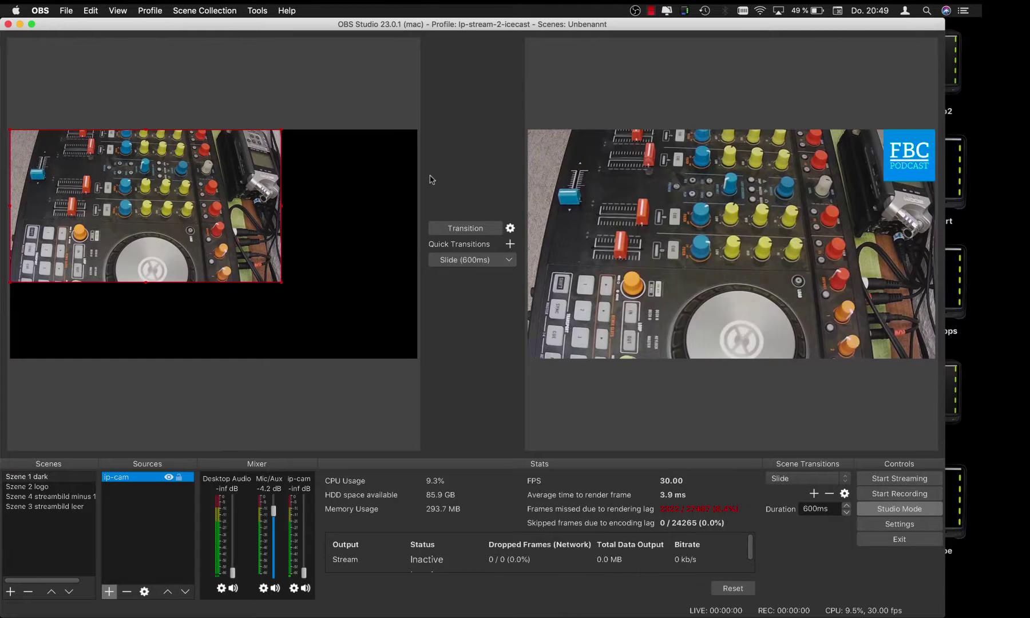
pyautogui.moveTo(160, 216); pyautogui.dragTo(222, 252)
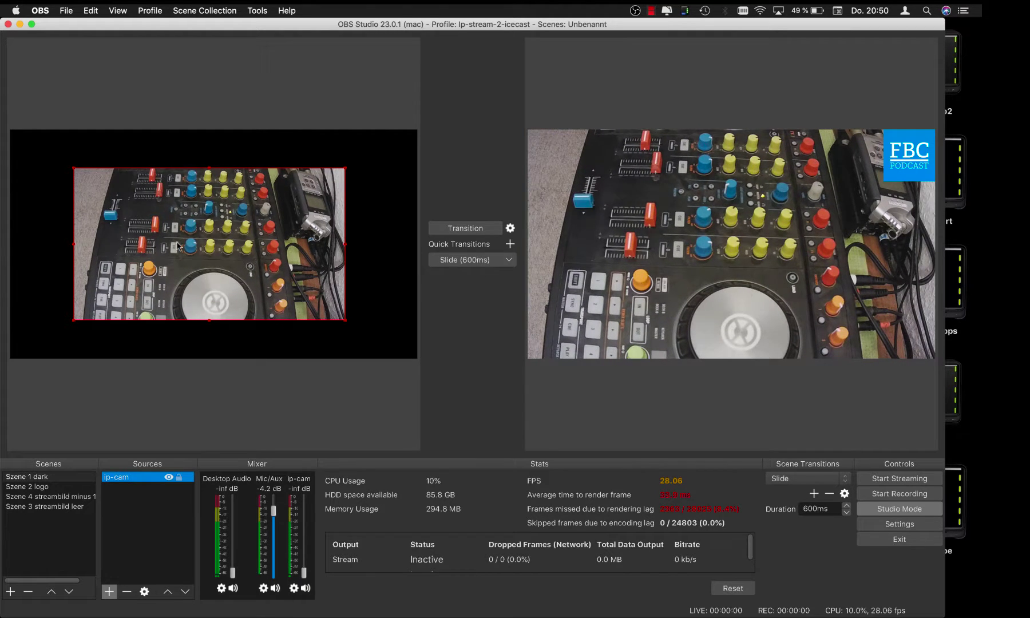
pyautogui.click(19, 25)
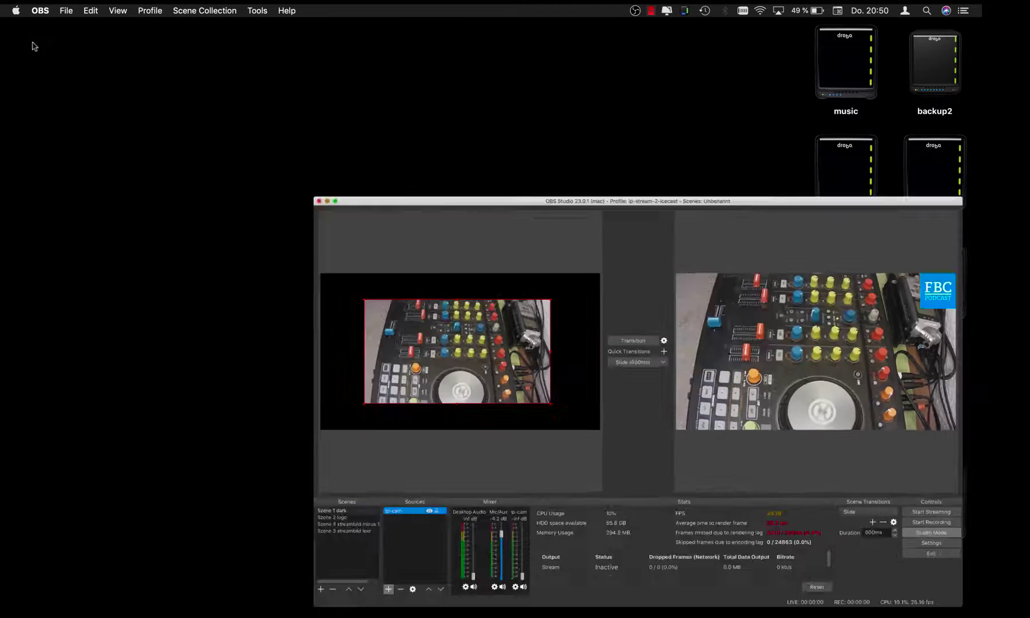
# - Search the installed applications for "ar" and switch to Resolume Arena
pyautogui.press('F4')
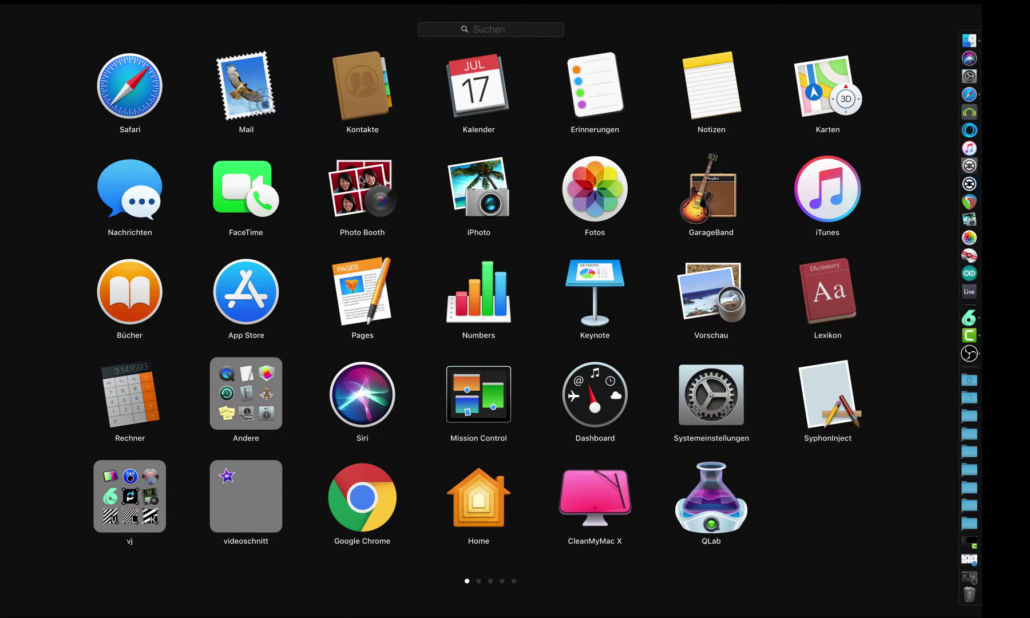
pyautogui.write('arn')
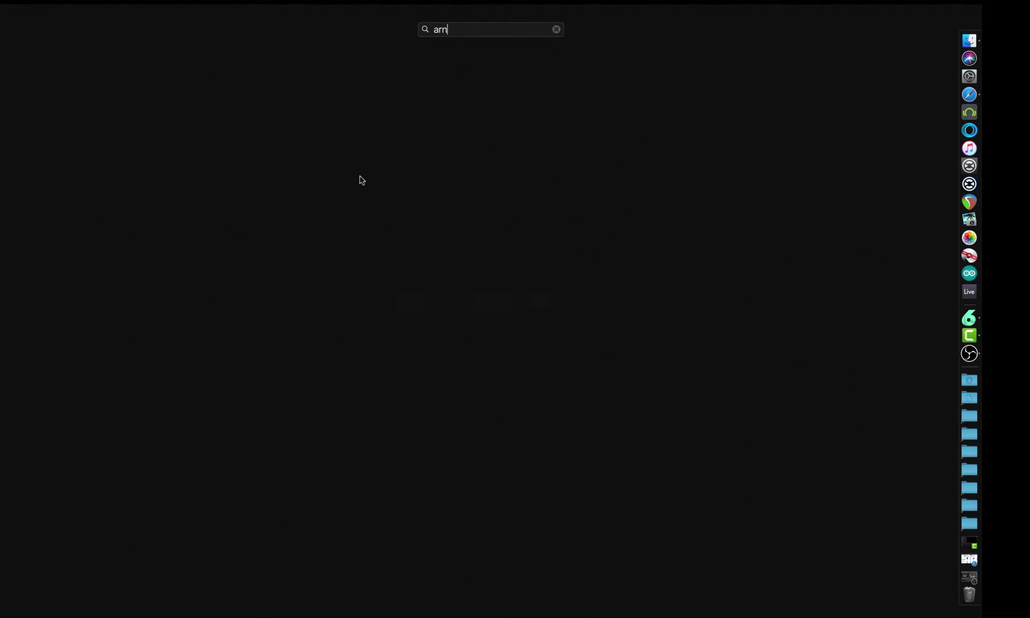
pyautogui.press('BackSpace')
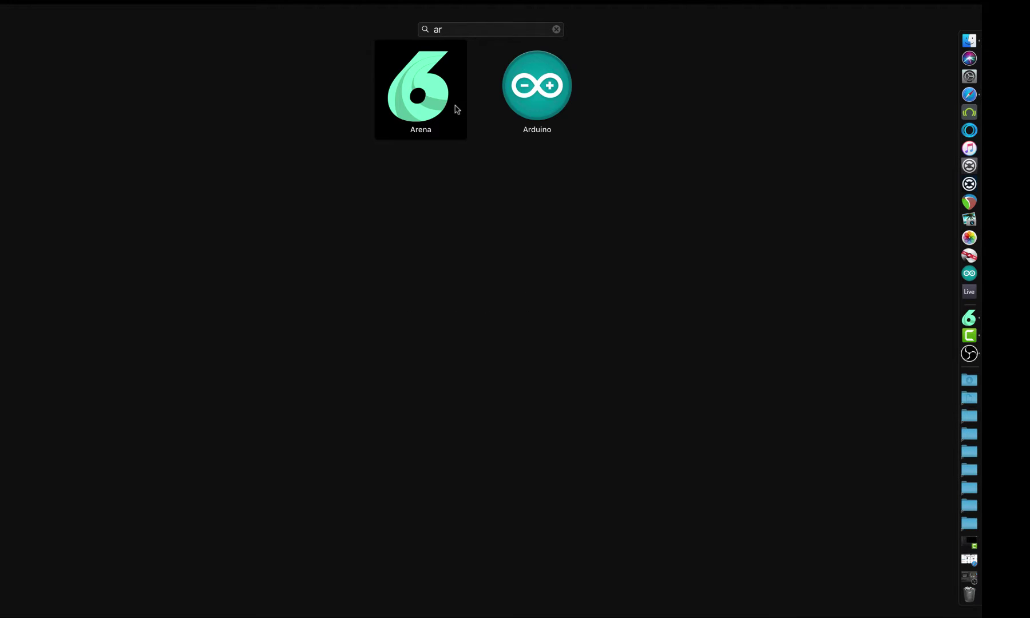
pyautogui.click(416, 96)
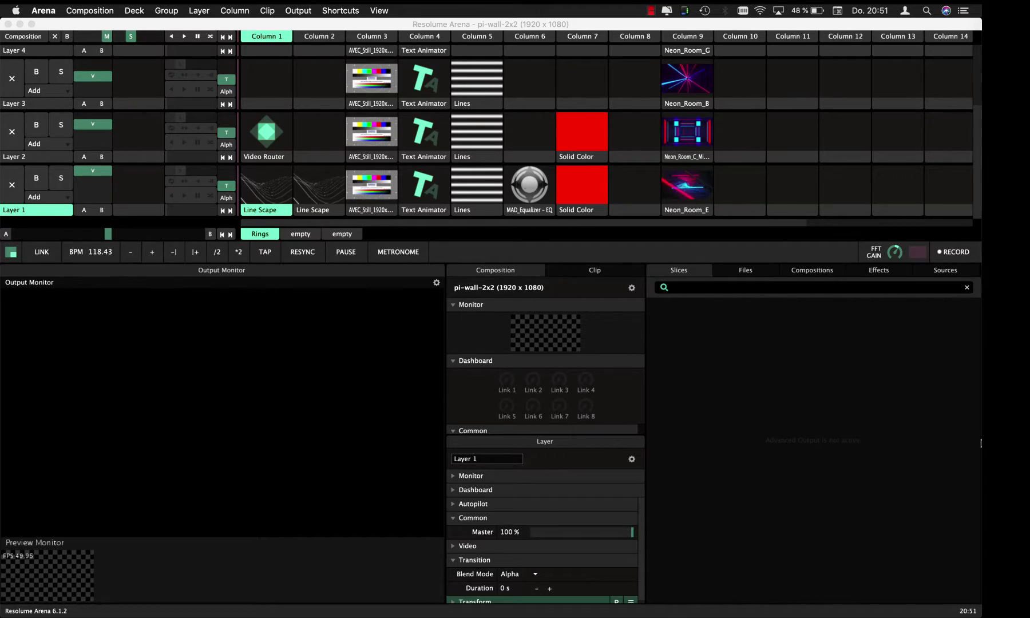
# - Trigger Column 3 to output the AVEC test pattern and bring Layers 4 and 5 into view
pyautogui.moveTo(981, 443)
pyautogui.click(377, 36)
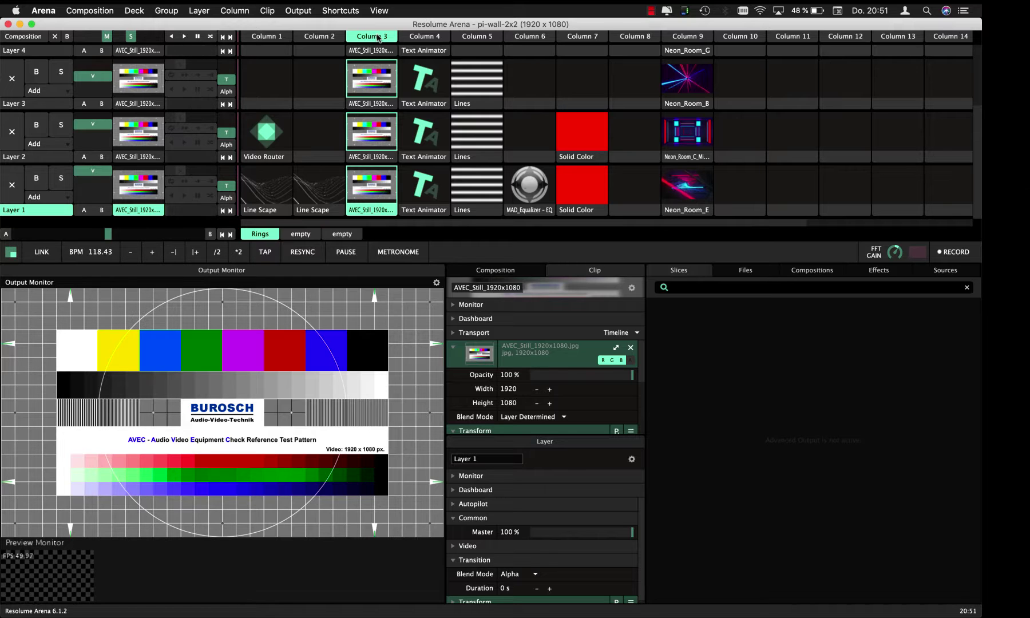
pyautogui.scroll(3, 486, 132)
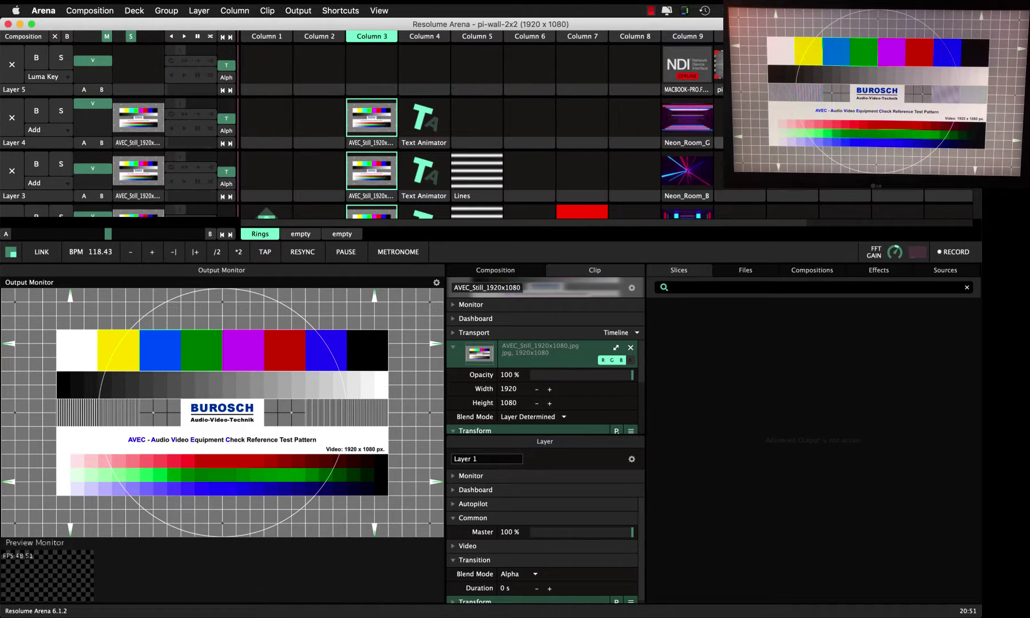
# - List the available sources in Resolume Arena and switch to OBS
pyautogui.click(943, 277)
pyautogui.moveTo(980, 343)
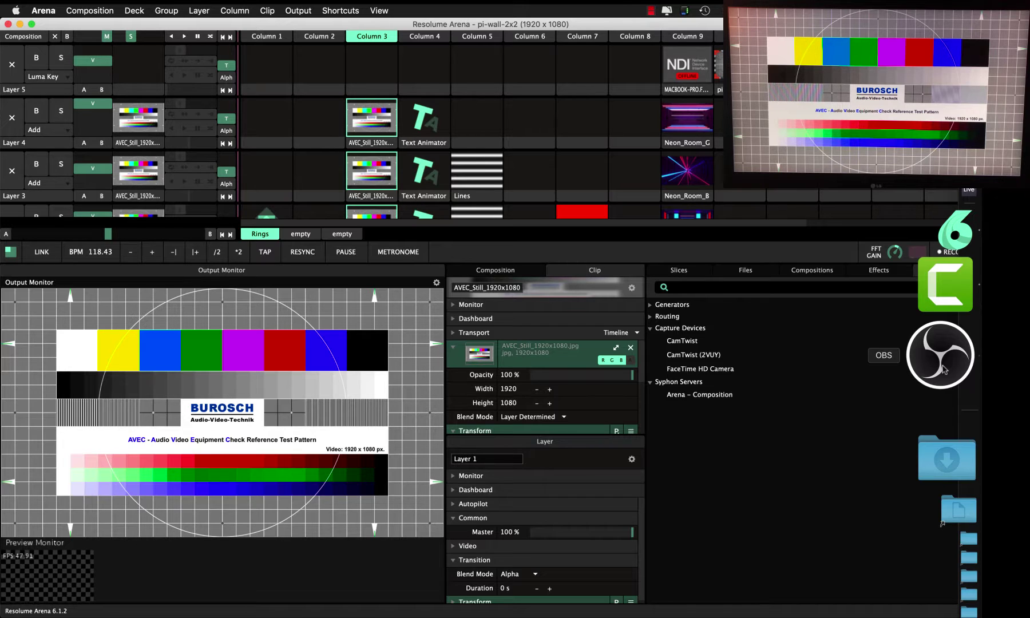
pyautogui.click(943, 367)
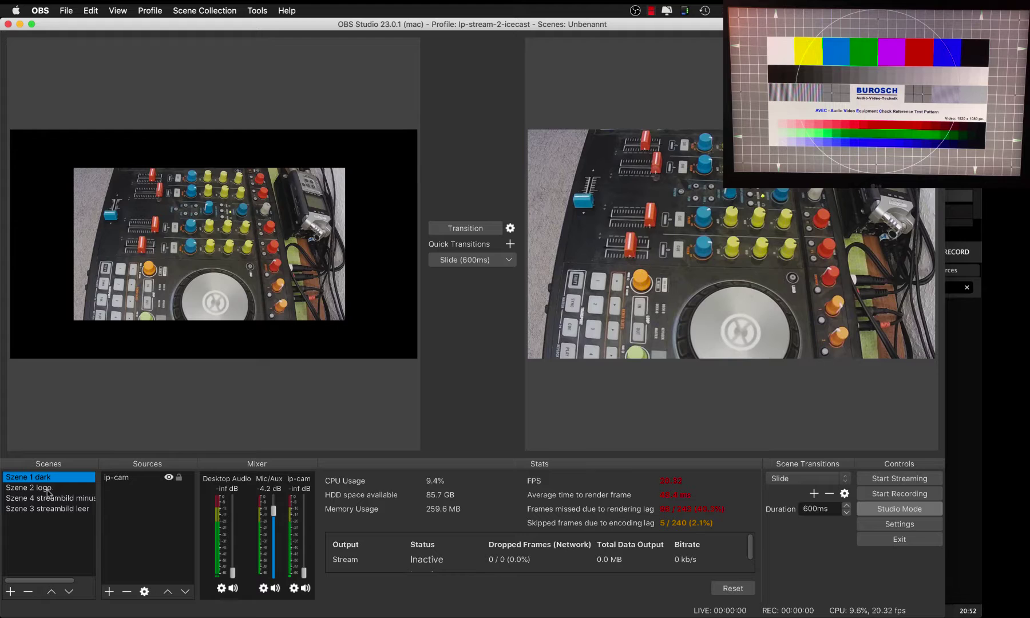
# - Transition "Szene 3 streambild leer" to the program output, with "Szene 4 streambild minus" selected for preview
pyautogui.click(49, 491)
pyautogui.click(49, 503)
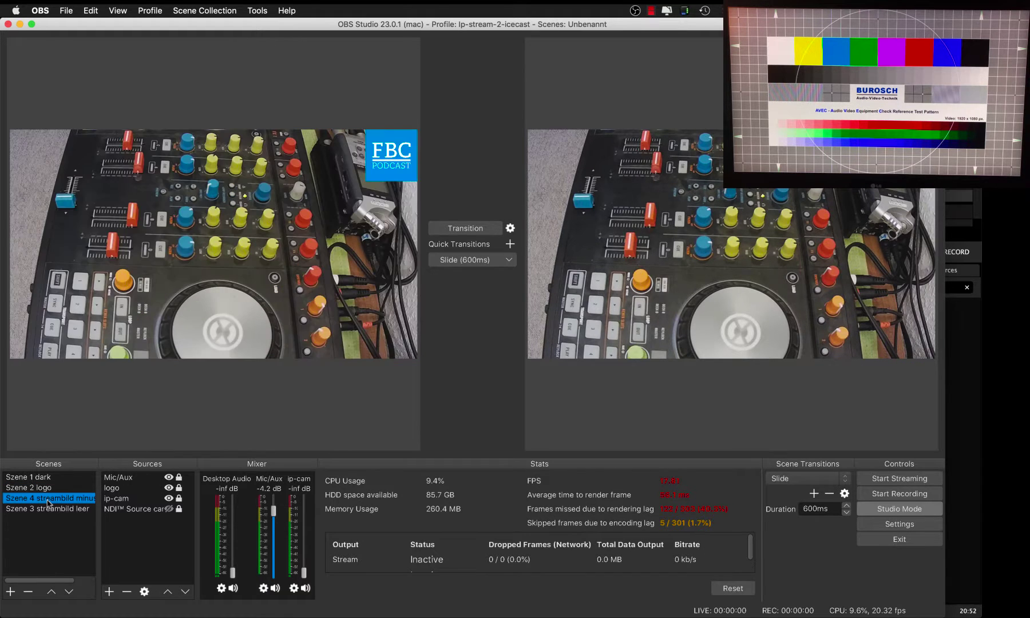
pyautogui.click(56, 510)
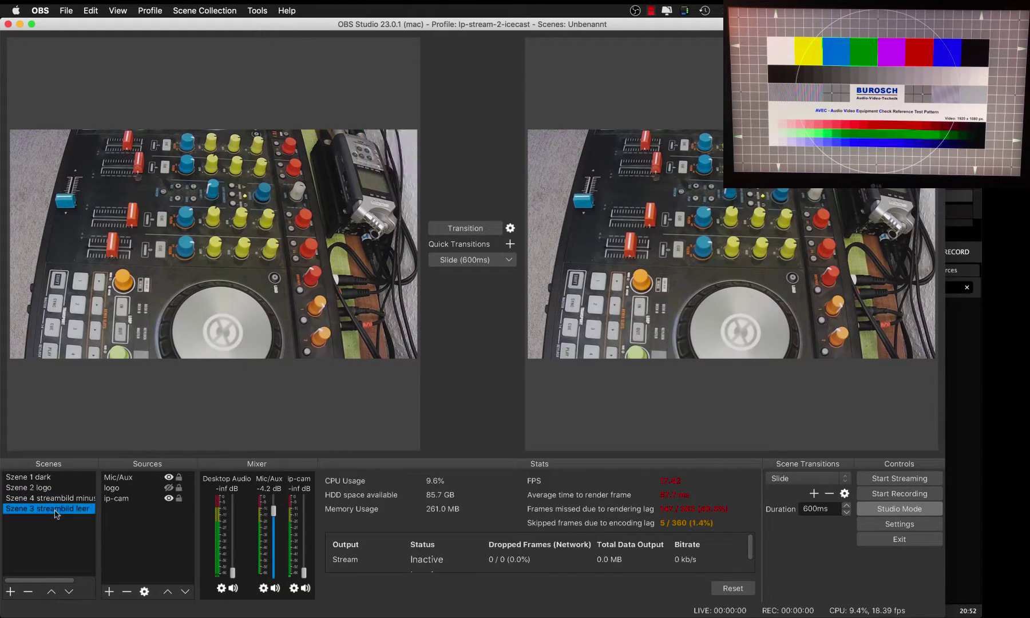
pyautogui.click(465, 228)
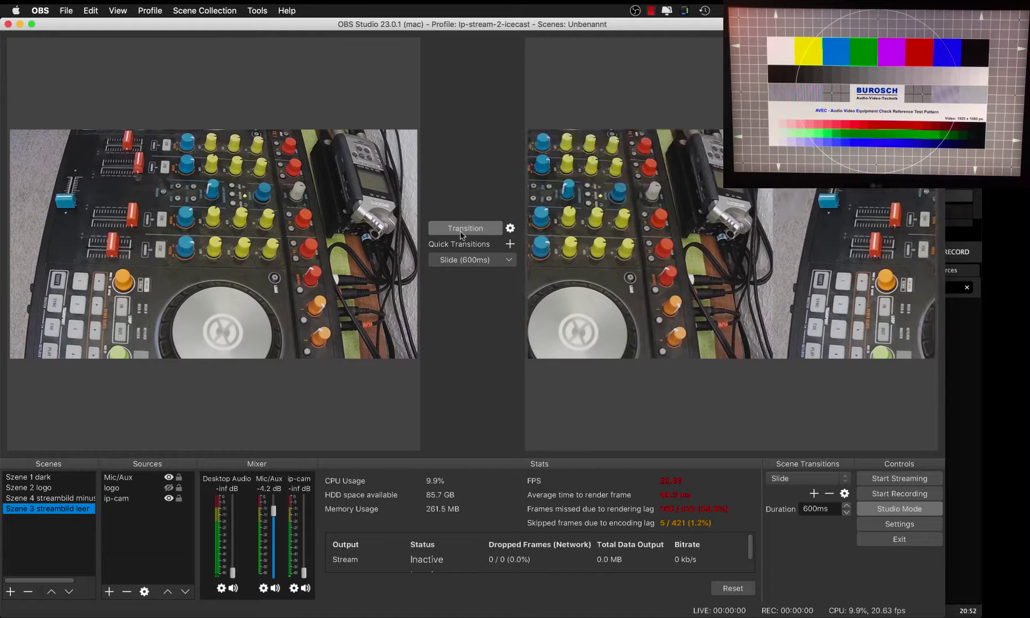
pyautogui.press('Up')
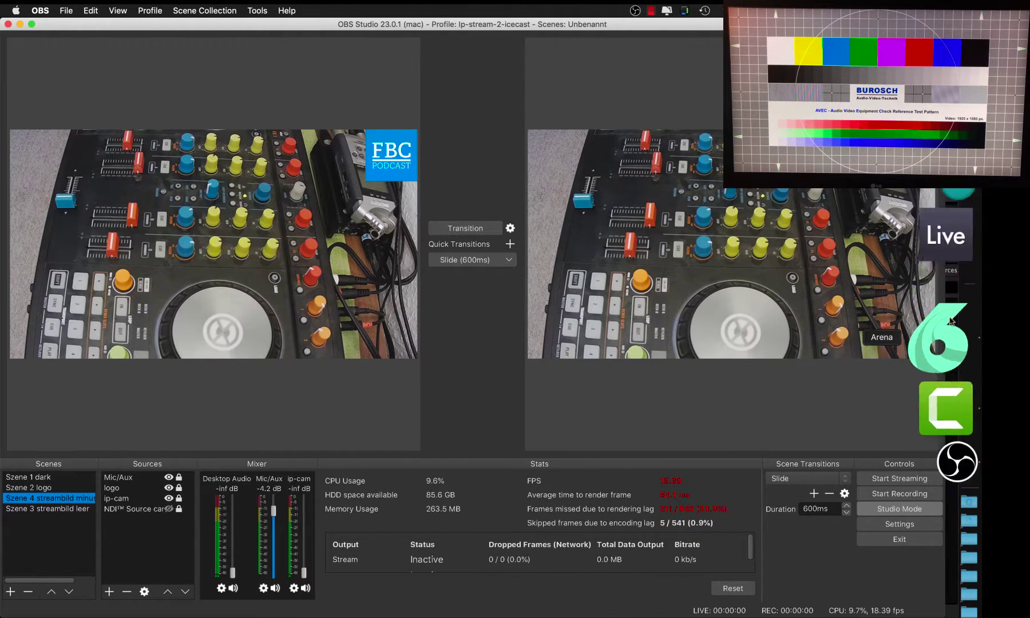
# - Switch to Resolume Arena, select the OBS feed among the NewTek NDI servers, and trigger the Layer 5 NDI clip in Column 9
pyautogui.click(953, 330)
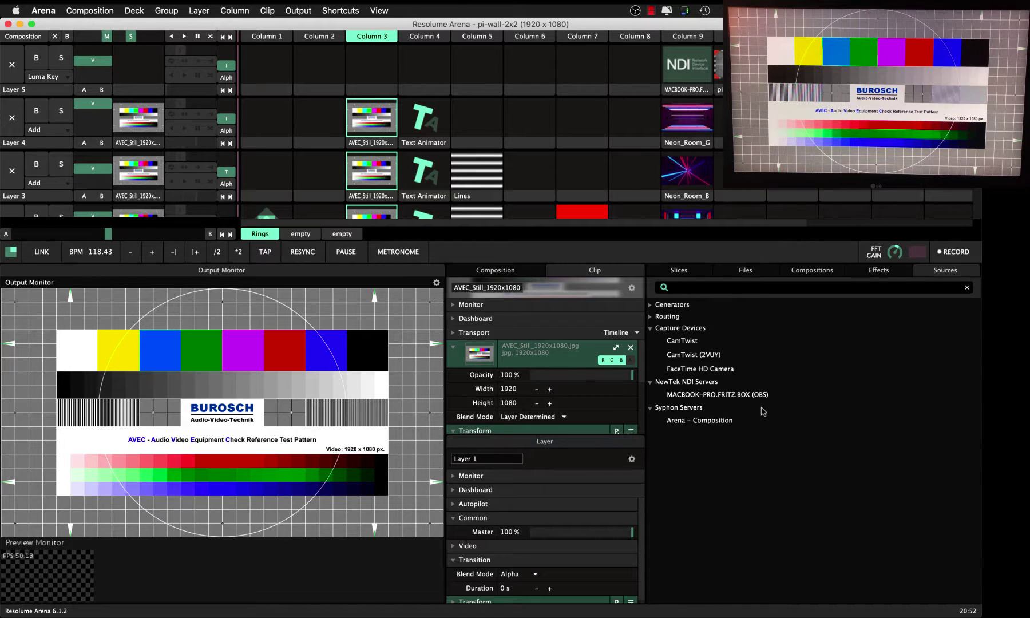
pyautogui.click(727, 394)
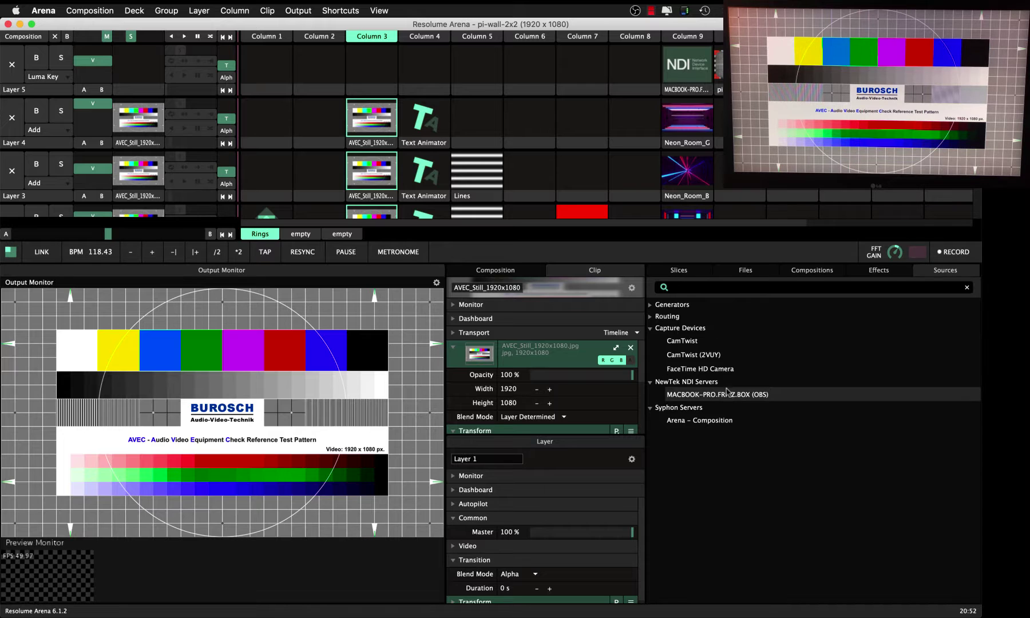
pyautogui.click(691, 74)
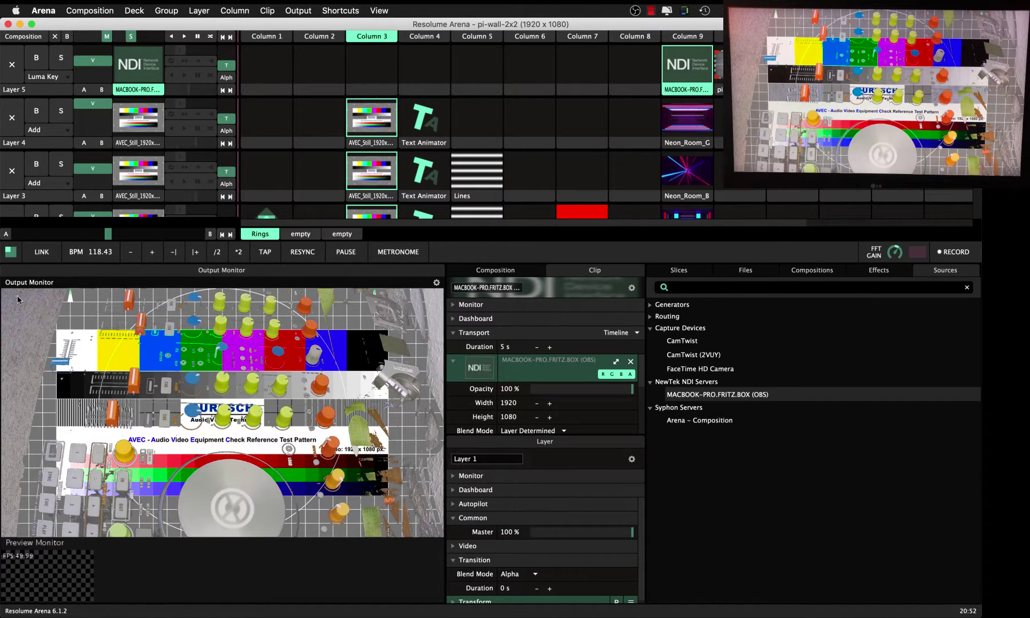
# - Clear the test pattern clips playing on Layers 4, 3, 2 and 1, leaving the Layer 5 NDI clip playing
pyautogui.click(12, 119)
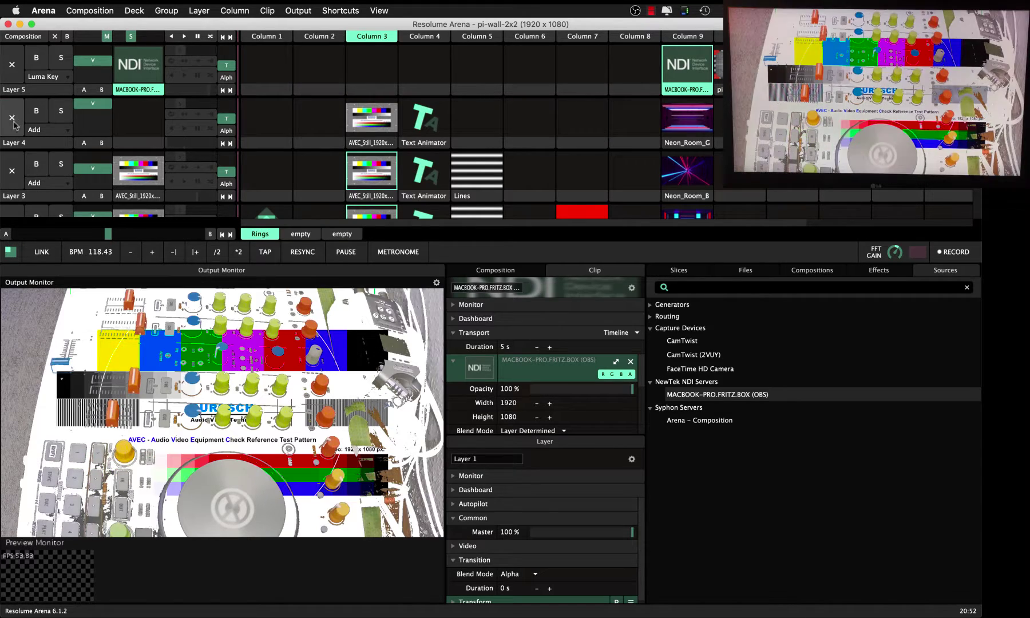
pyautogui.click(12, 171)
pyautogui.scroll(-2, 12, 172)
pyautogui.click(9, 201)
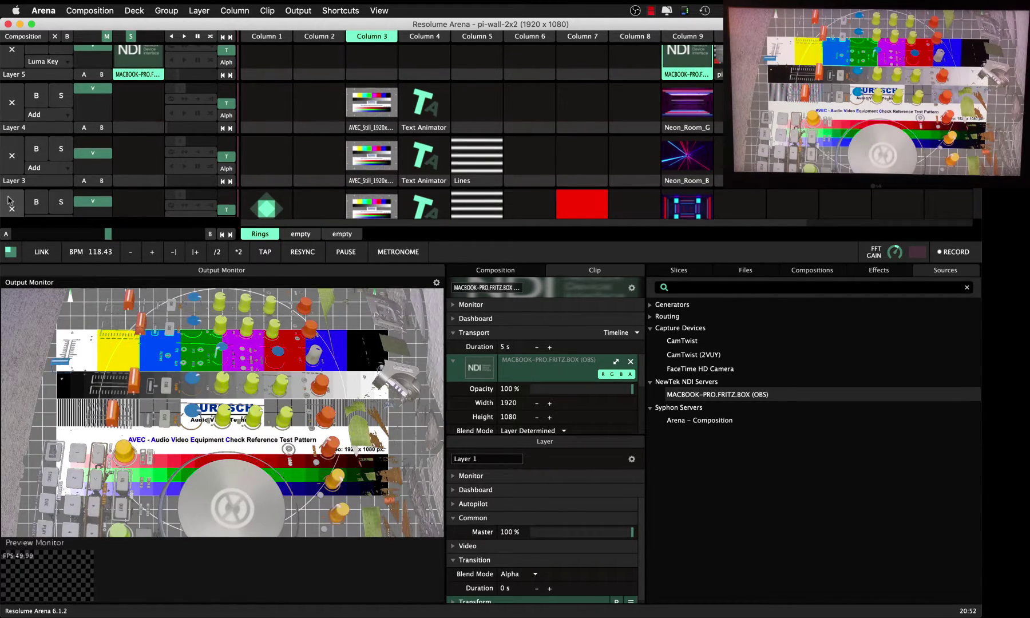
pyautogui.scroll(-5, 10, 202)
pyautogui.click(10, 179)
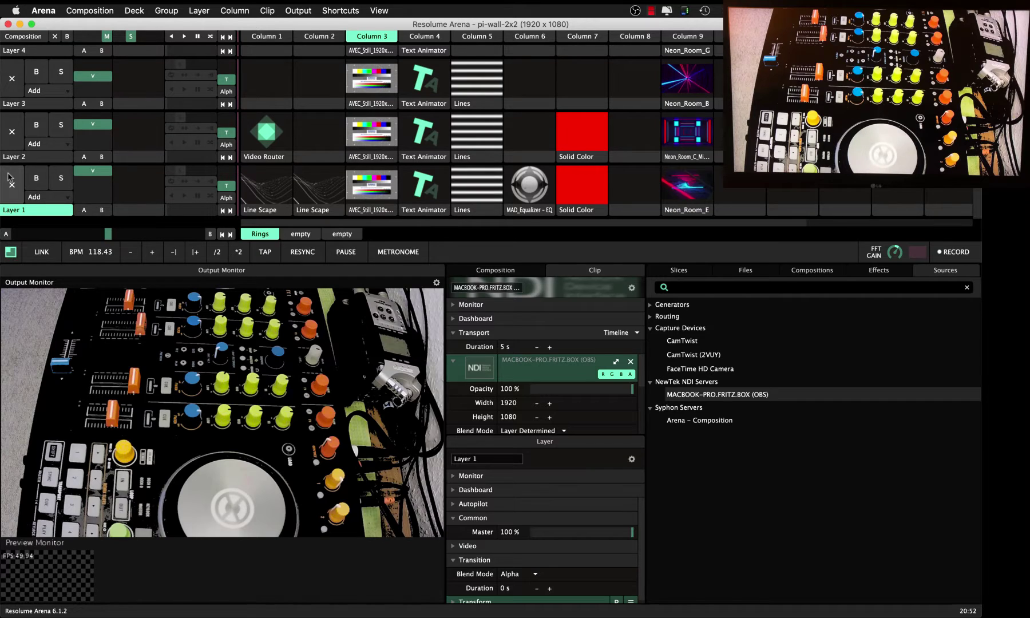
pyautogui.scroll(1, 108, 157)
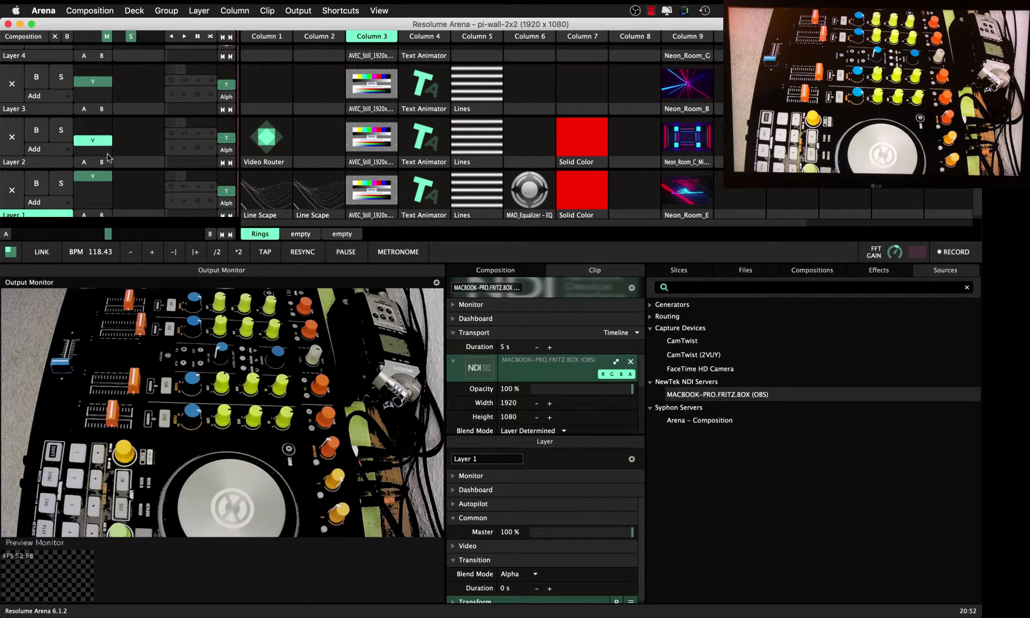
pyautogui.scroll(5, 124, 115)
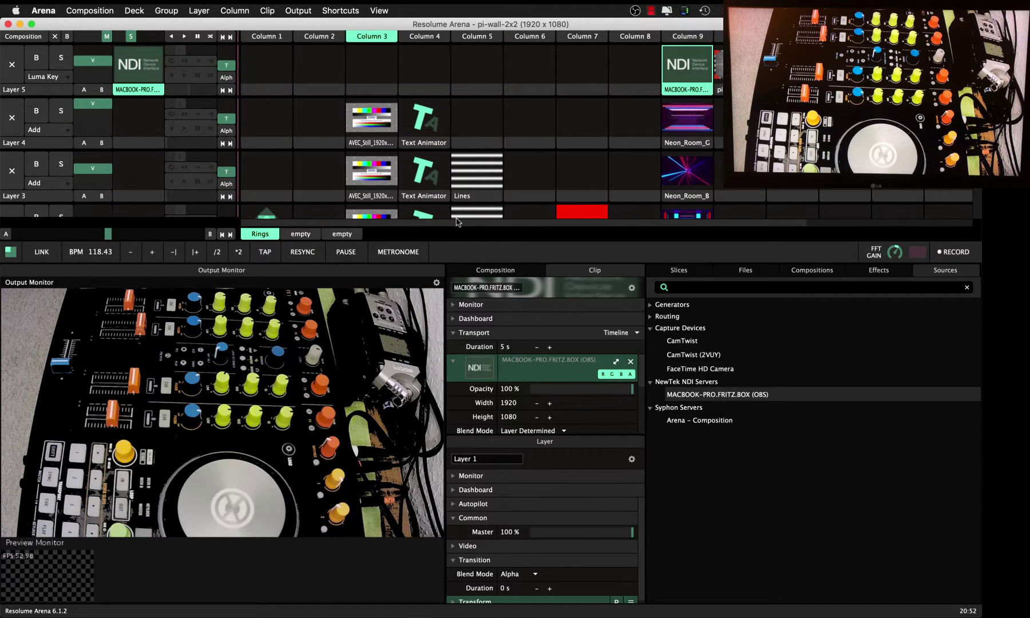
# - Raise Layer 5's video fader to full, and lower it to strengthen the luma key on the camera feed
pyautogui.moveTo(87, 61); pyautogui.dragTo(89, 50)
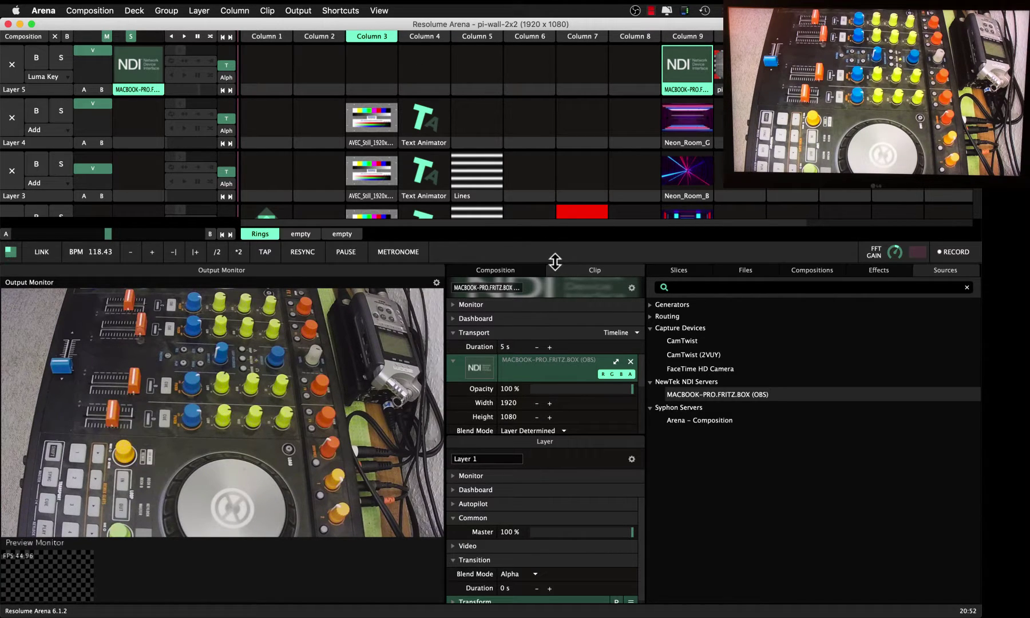
pyautogui.moveTo(552, 261); pyautogui.dragTo(555, 335)
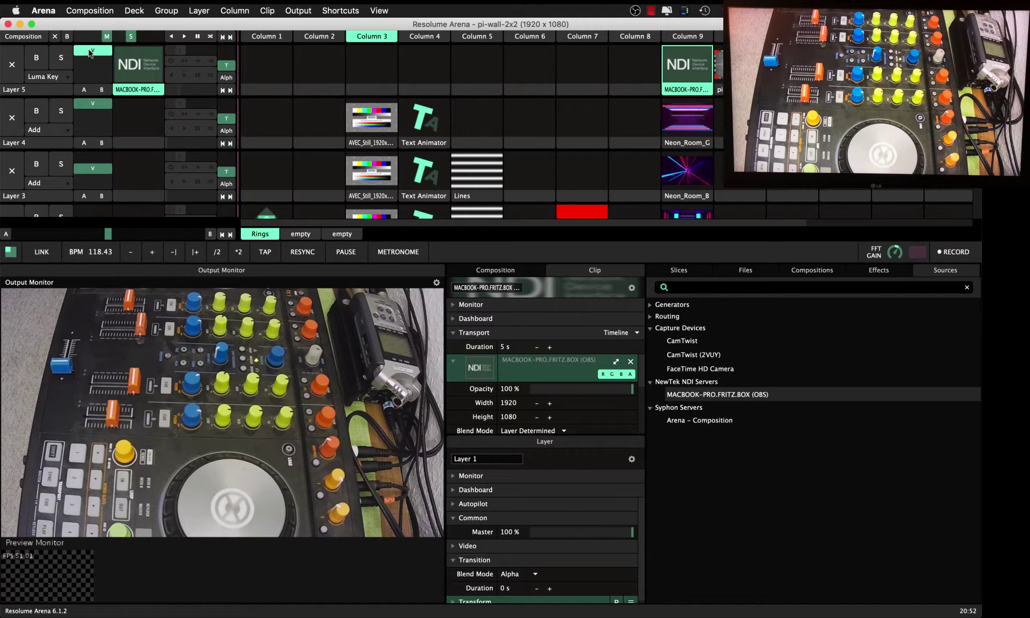
pyautogui.moveTo(90, 53); pyautogui.dragTo(90, 68)
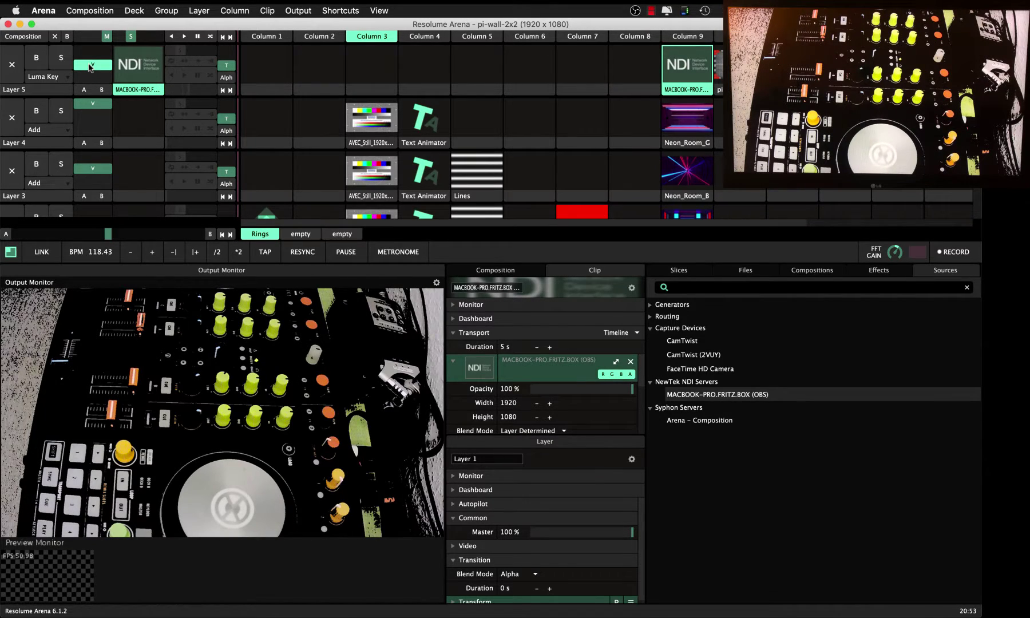
# - Trigger Neon_Room_G on Layer 4 behind the keyed camera feed and raise Layer 5's video fader slightly
pyautogui.click(684, 119)
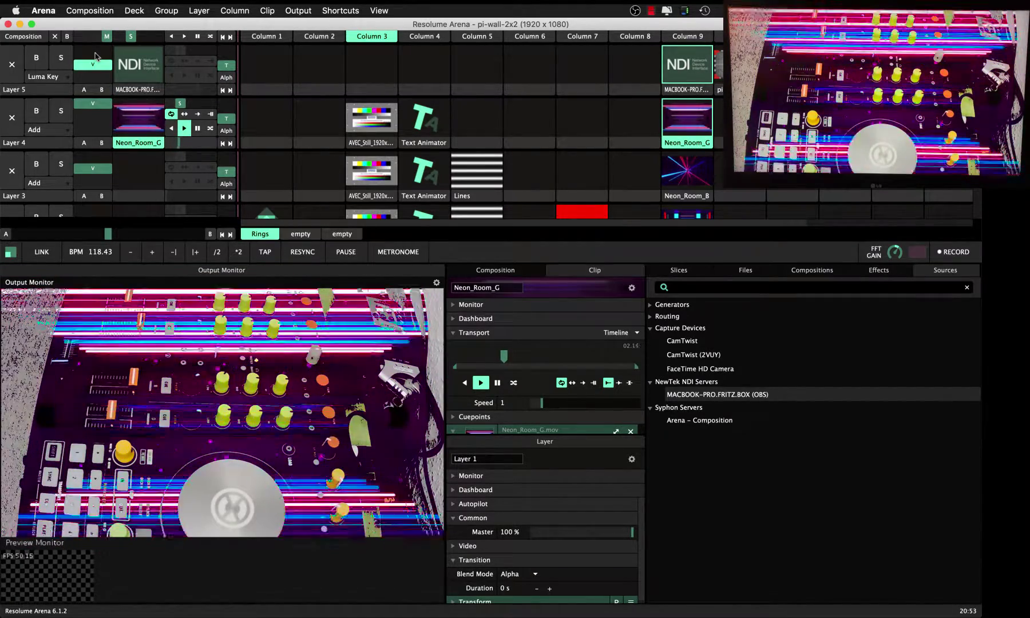
pyautogui.moveTo(100, 64)
pyautogui.mouseDown()
pyautogui.moveTo(97, 56)
pyautogui.moveTo(93, 65)
pyautogui.mouseUp()
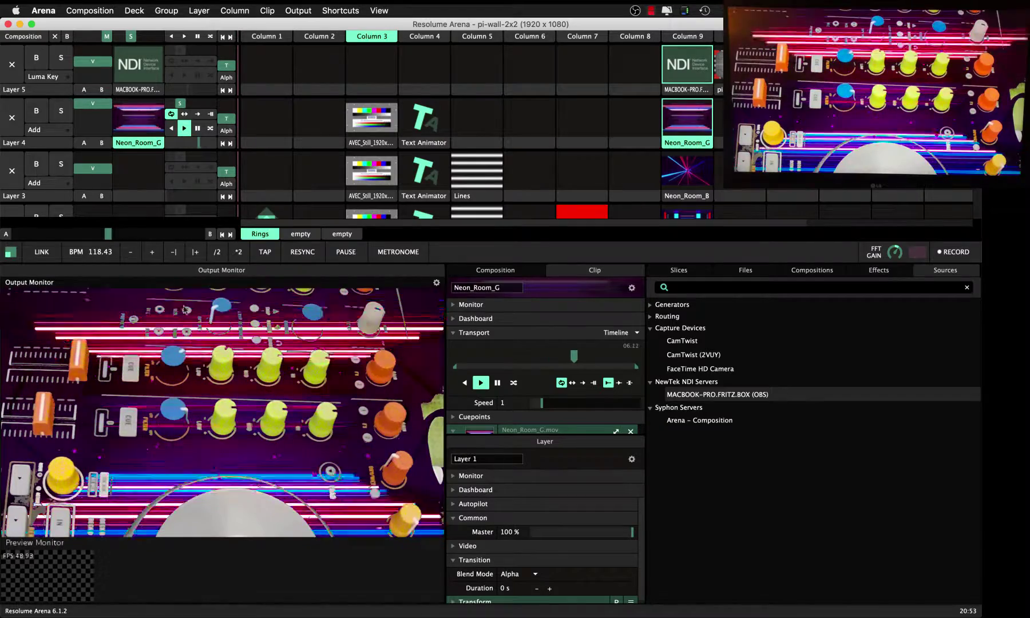
# - Trigger Neon_Room_B on Layer 3 and launch all the clips of Column 9
pyautogui.click(699, 171)
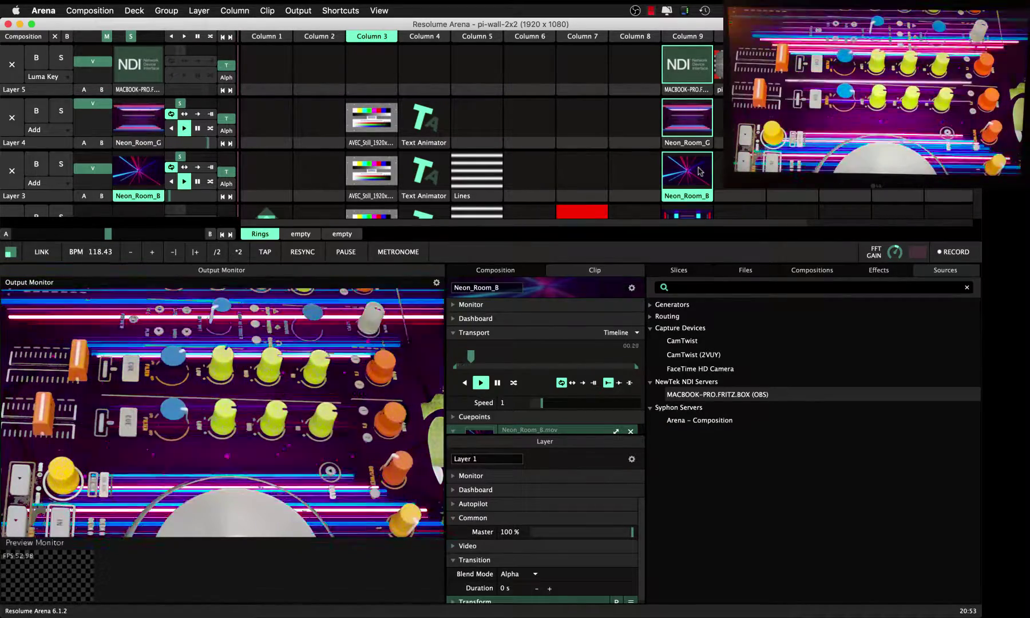
pyautogui.click(687, 36)
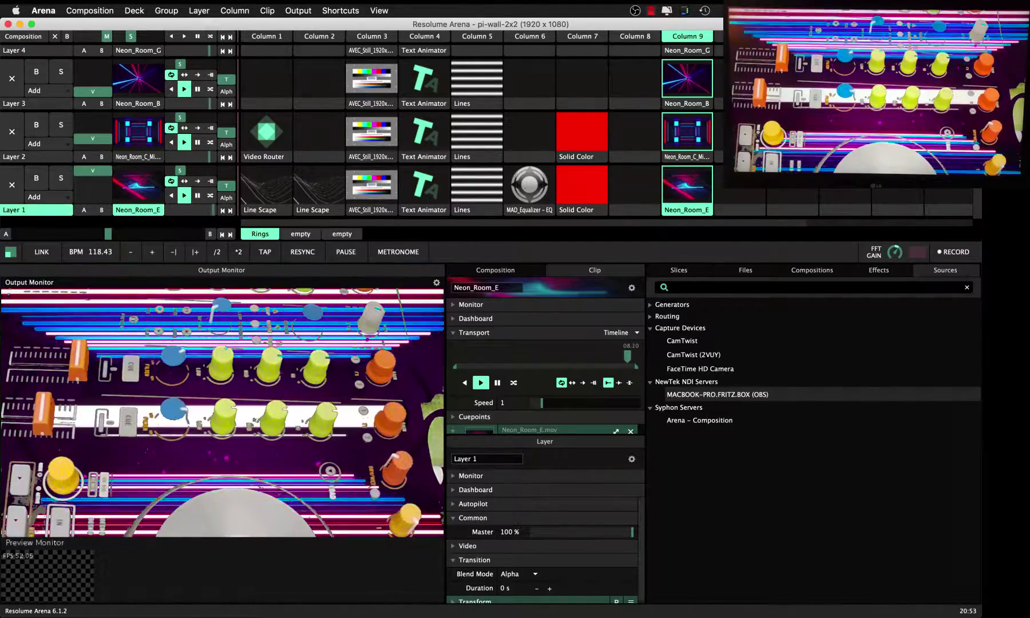
# - Clear the Neon_Room clips playing on Layers 3, 2, 1 and 4
pyautogui.click(10, 81)
pyautogui.click(12, 133)
pyautogui.click(12, 183)
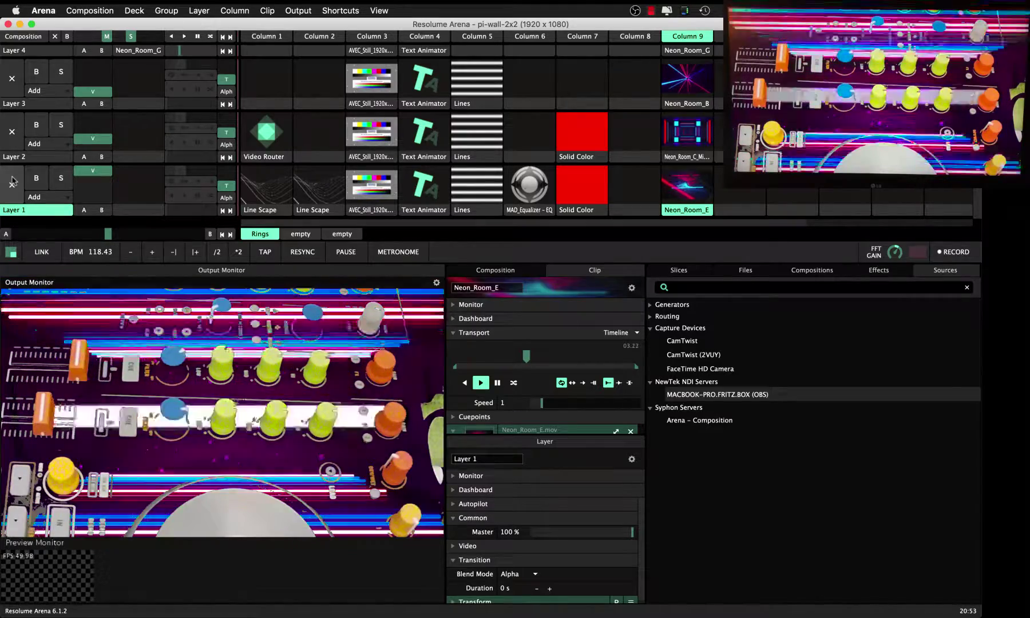
pyautogui.scroll(3, 11, 166)
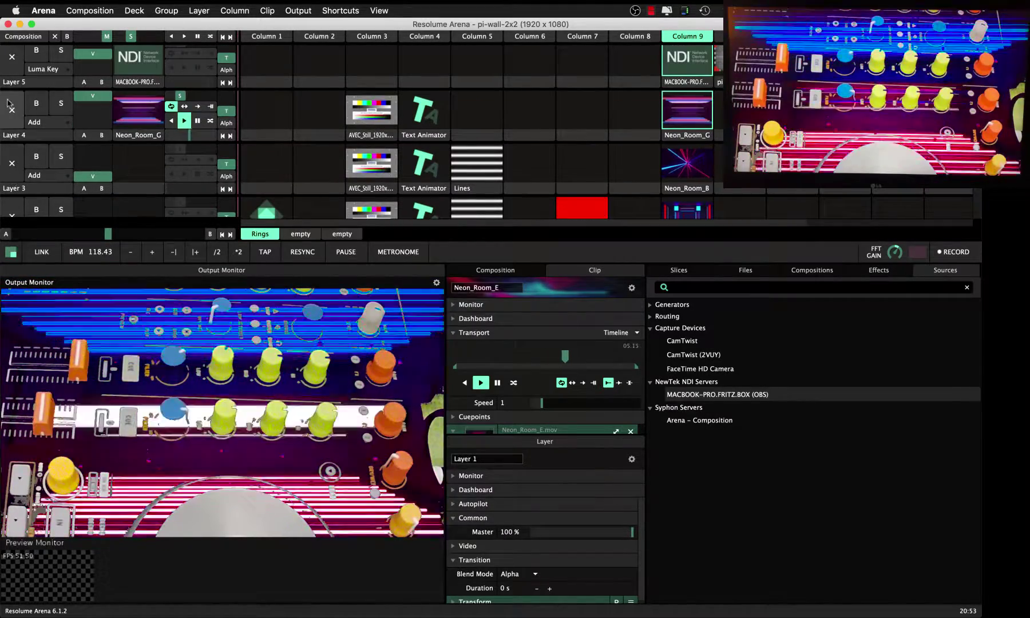
pyautogui.click(10, 107)
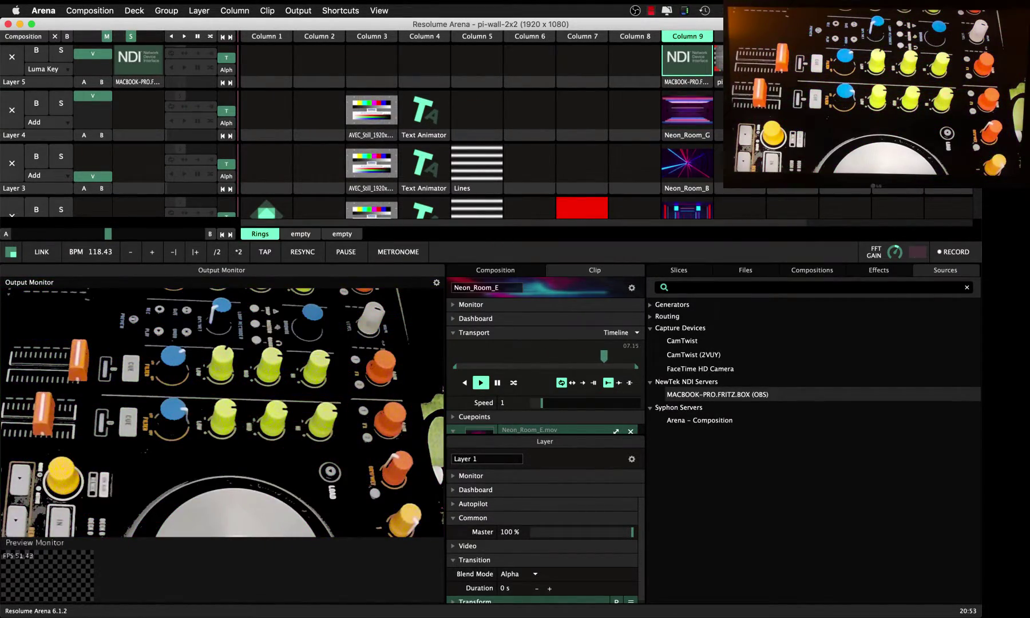
# - Select the Layer 5 NDI clip, try Neon_Room_E on Layer 1 behind the camera feed, and clear Layer 1
pyautogui.click(693, 82)
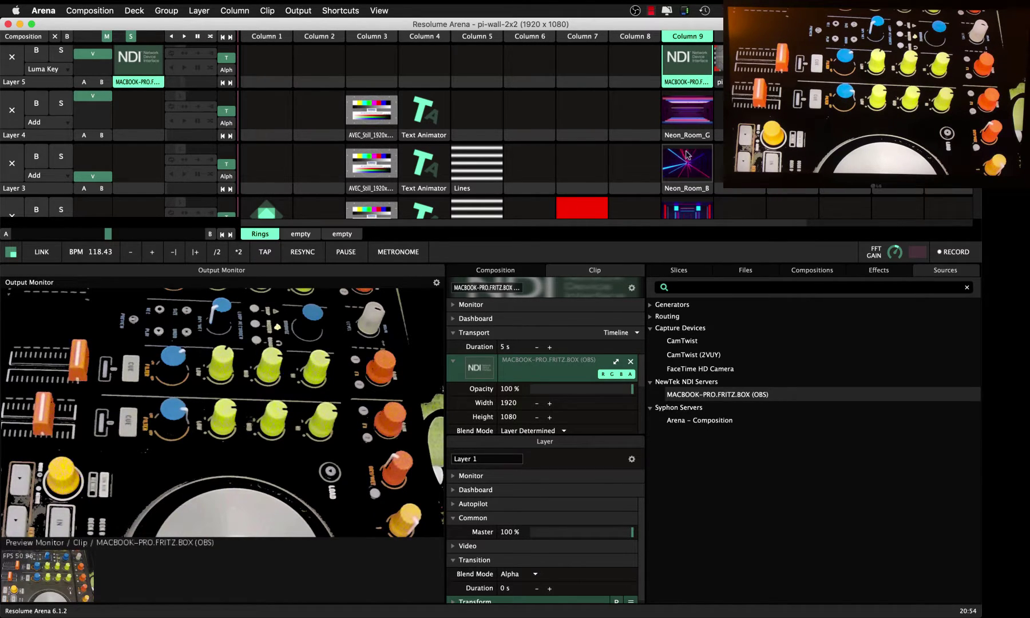
pyautogui.scroll(-5, 686, 153)
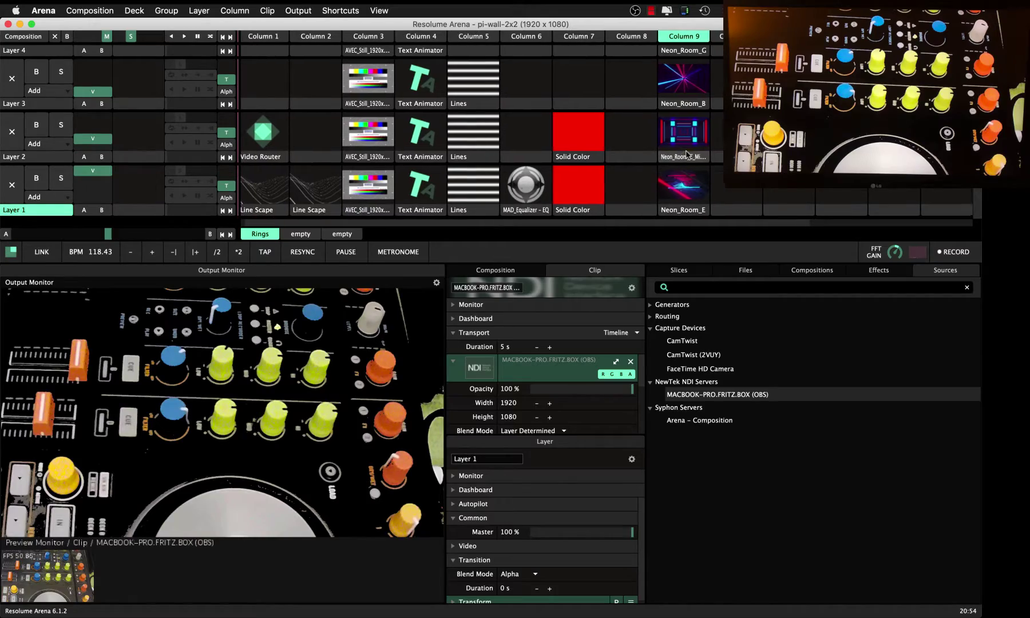
pyautogui.click(692, 188)
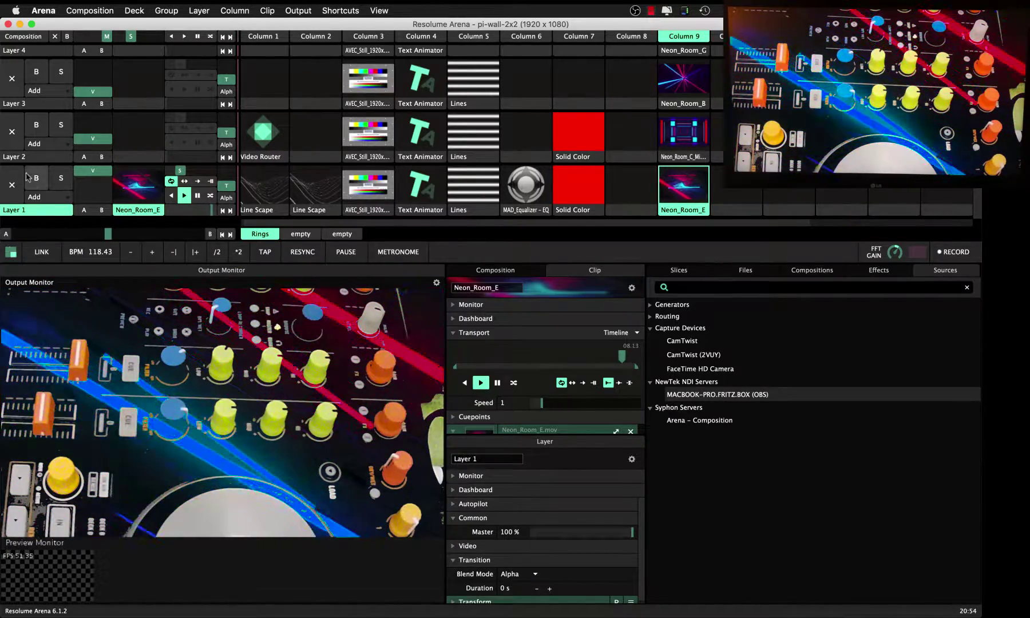
pyautogui.click(12, 185)
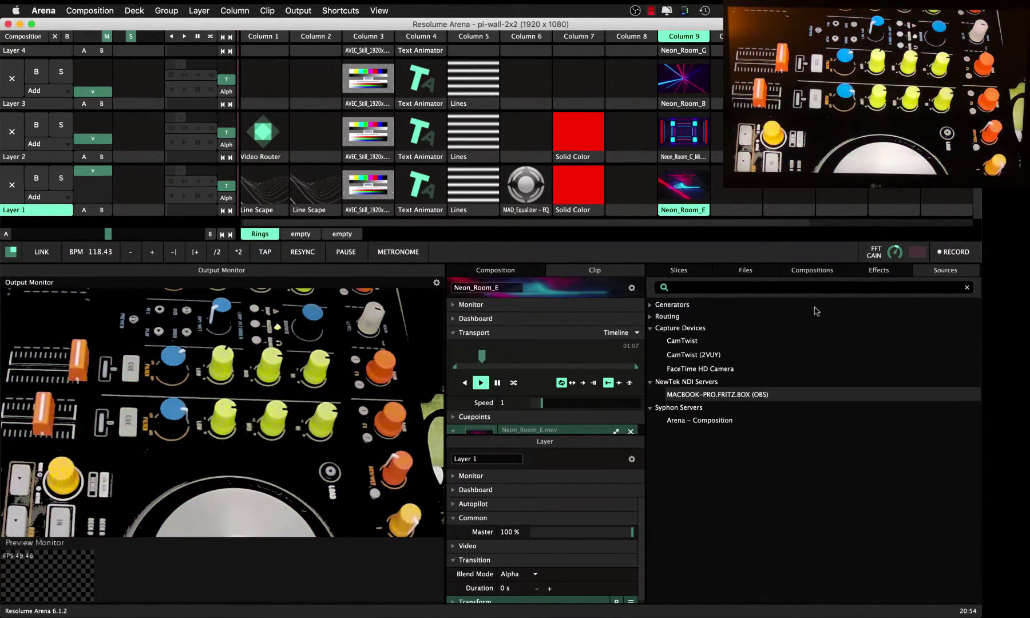
# - Minimise Arena, switch to OBS, and locate the entry for the NDI output settings
pyautogui.click(20, 25)
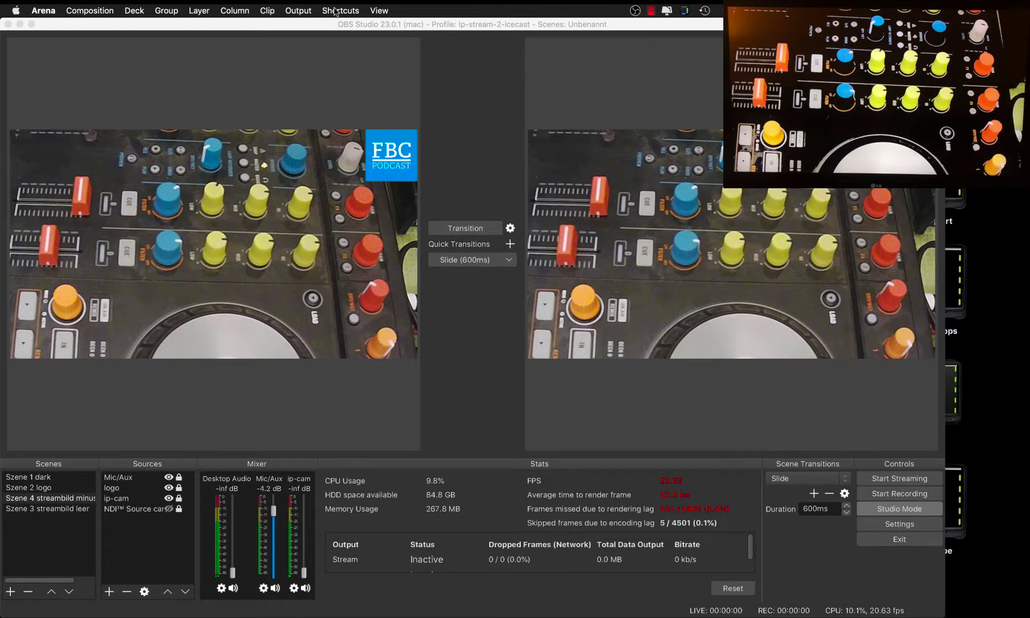
pyautogui.click(149, 59)
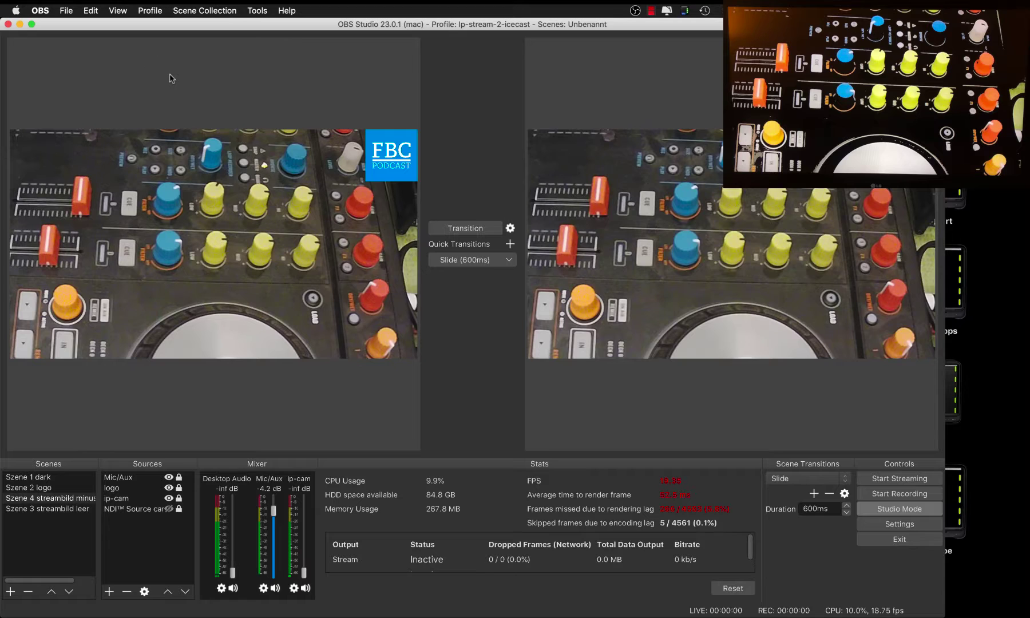
pyautogui.click(257, 12)
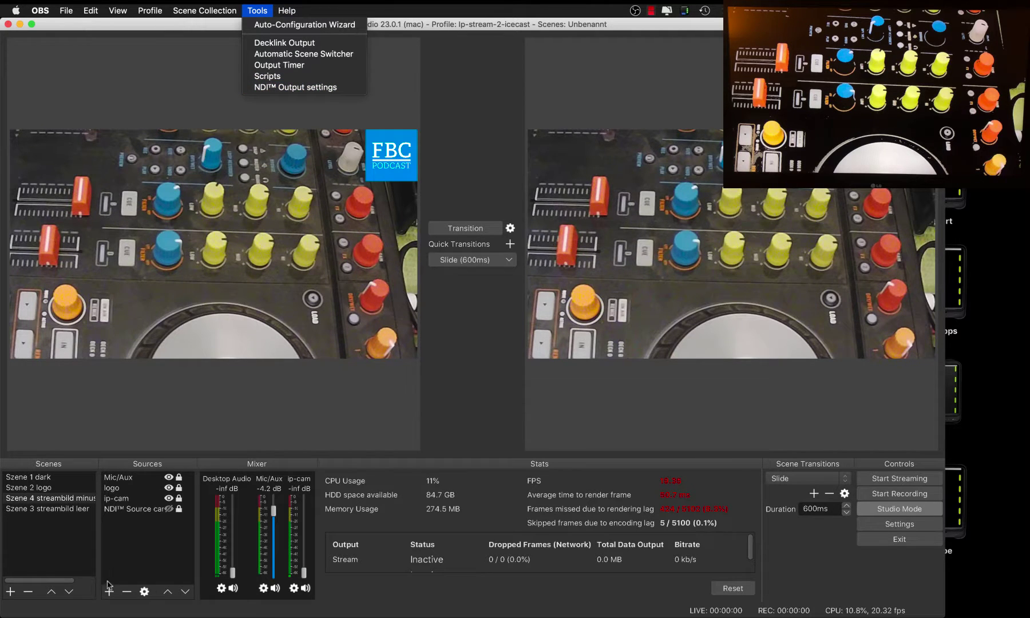
# - Make the NDI Source cam 1 source visible in OBS, open its properties, and switch to Resolume Arena
pyautogui.click(150, 516)
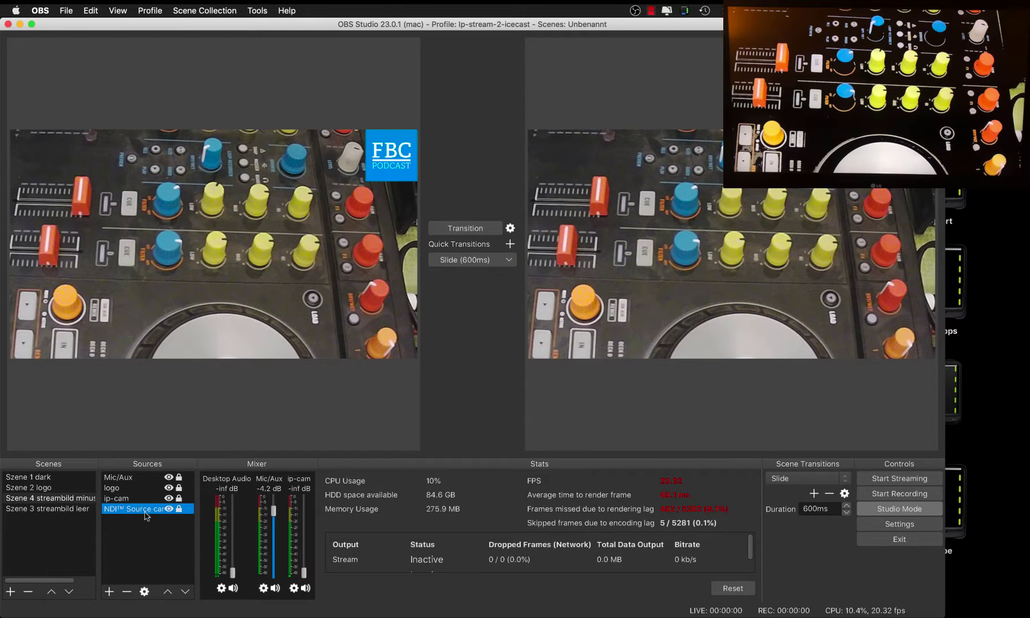
pyautogui.doubleClick(163, 512)
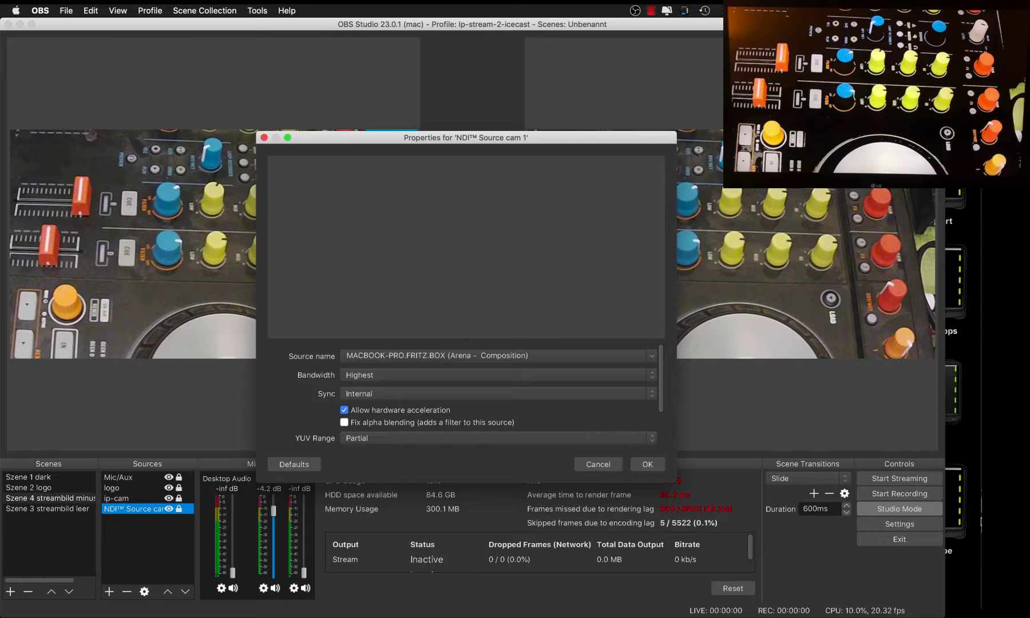
pyautogui.moveTo(976, 332)
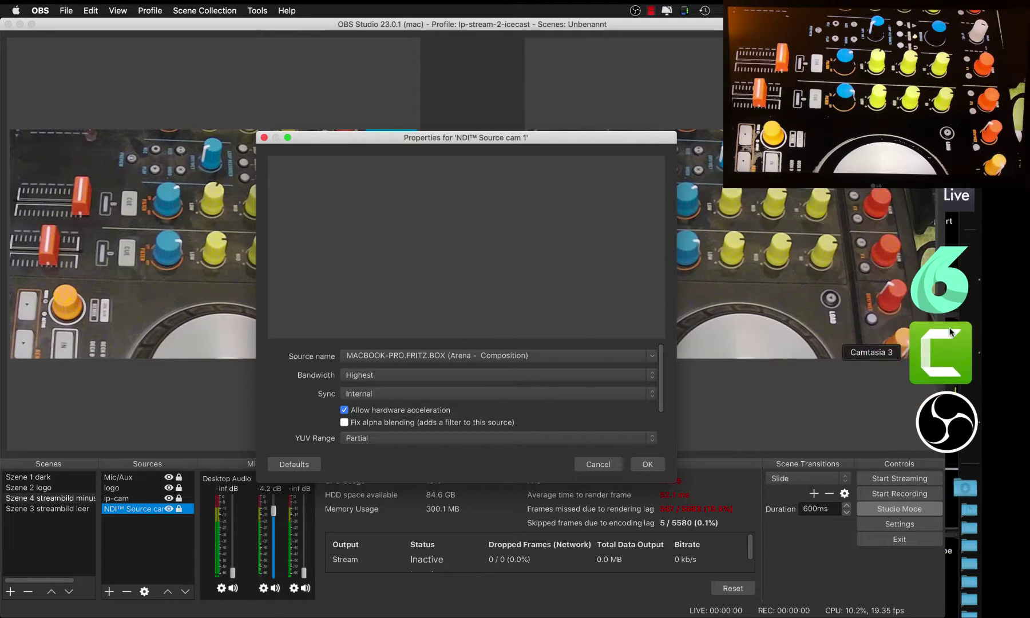
pyautogui.click(946, 315)
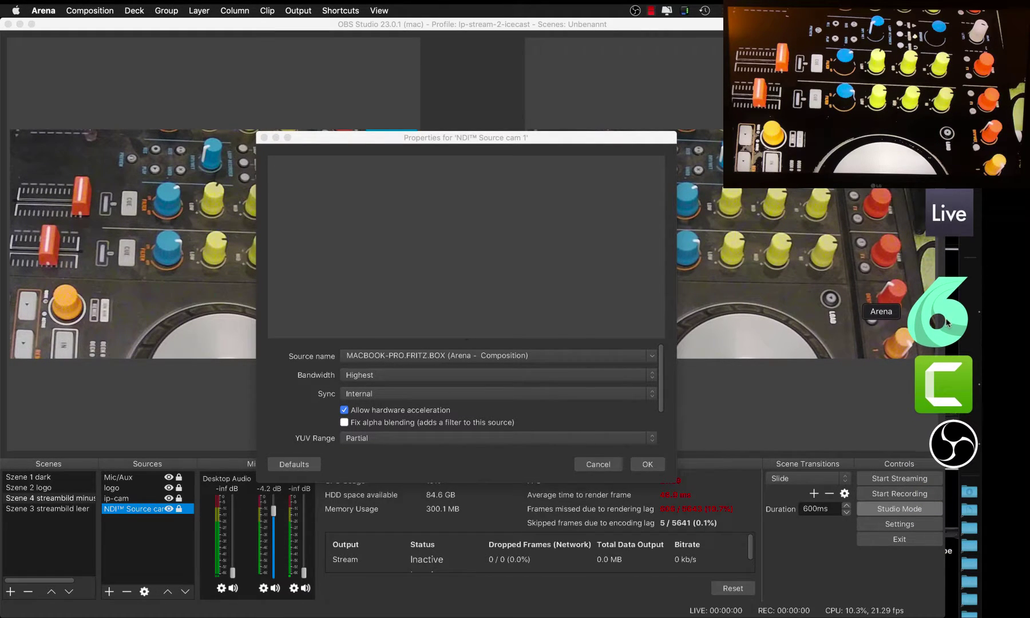
# - Confirm the NDI Source cam 1 properties, shift the OBS window slightly aside, and restore the minimised Resolume Arena window
pyautogui.click(632, 464)
pyautogui.click(647, 465)
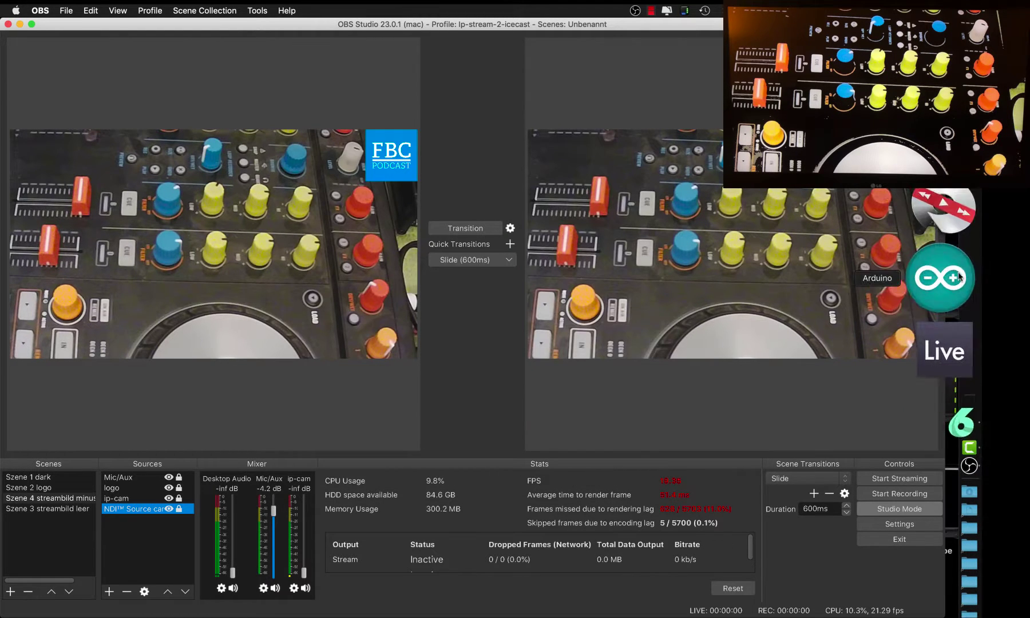
pyautogui.click(950, 322)
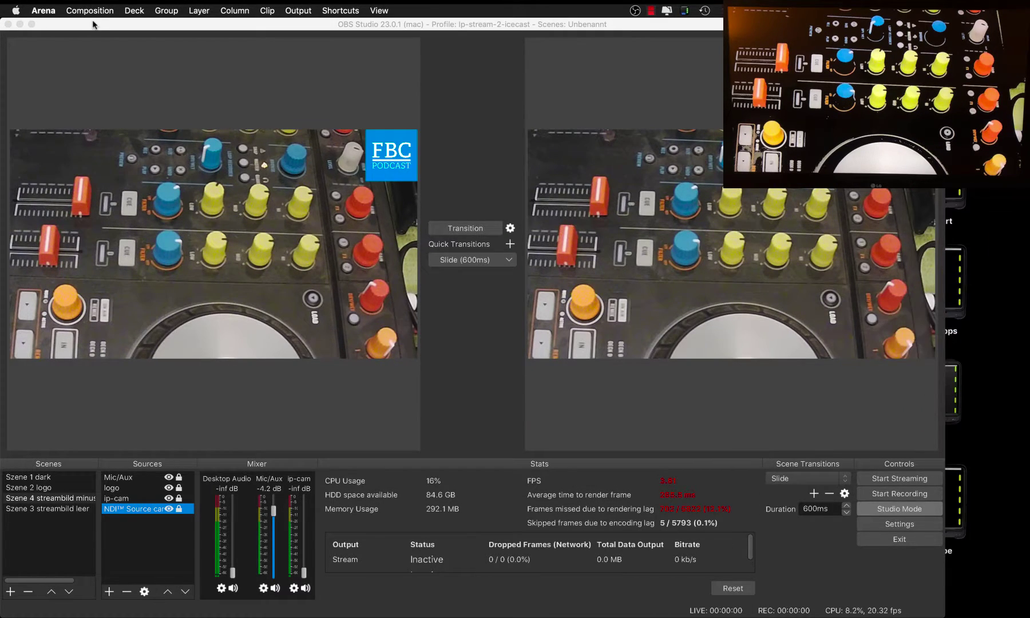
pyautogui.moveTo(75, 24); pyautogui.dragTo(102, 24)
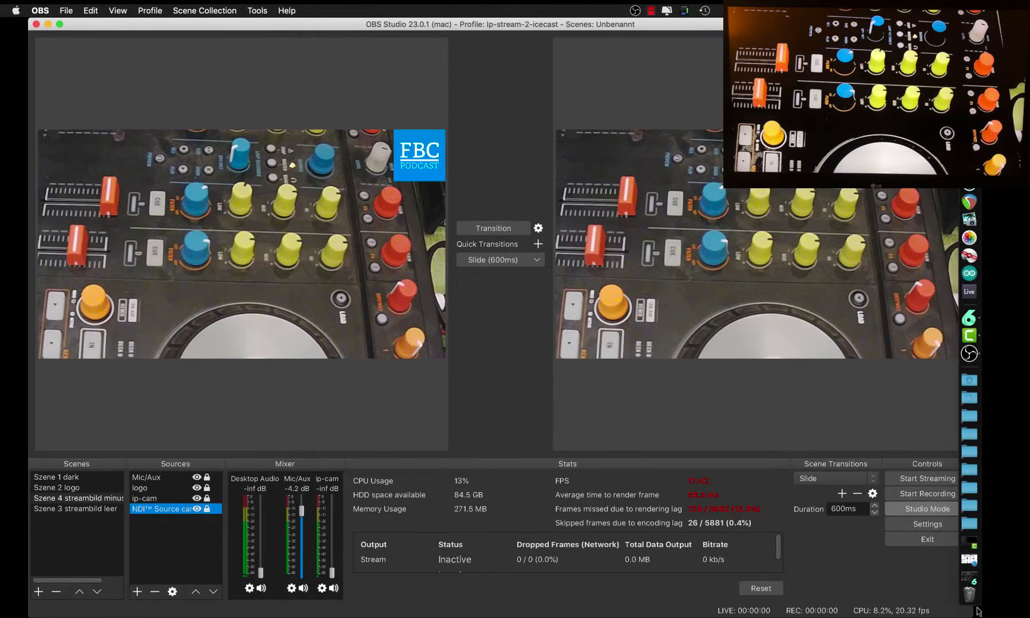
pyautogui.click(961, 582)
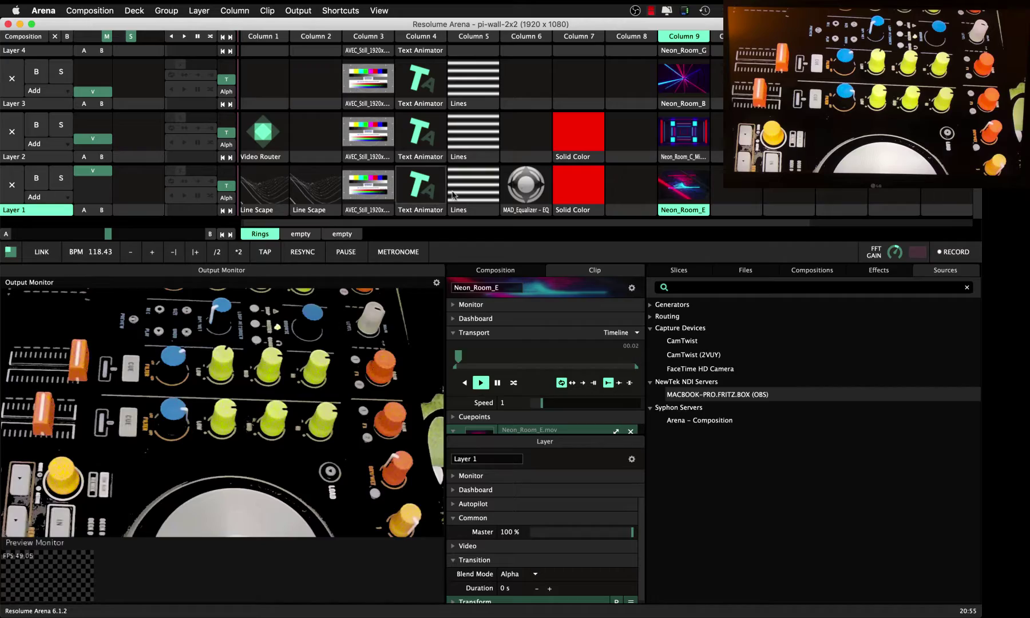
# - Play Neon_Room_E on Layer 1 behind the camera feed and enable the composition's Network streaming (NewTek NDI) output
pyautogui.click(677, 197)
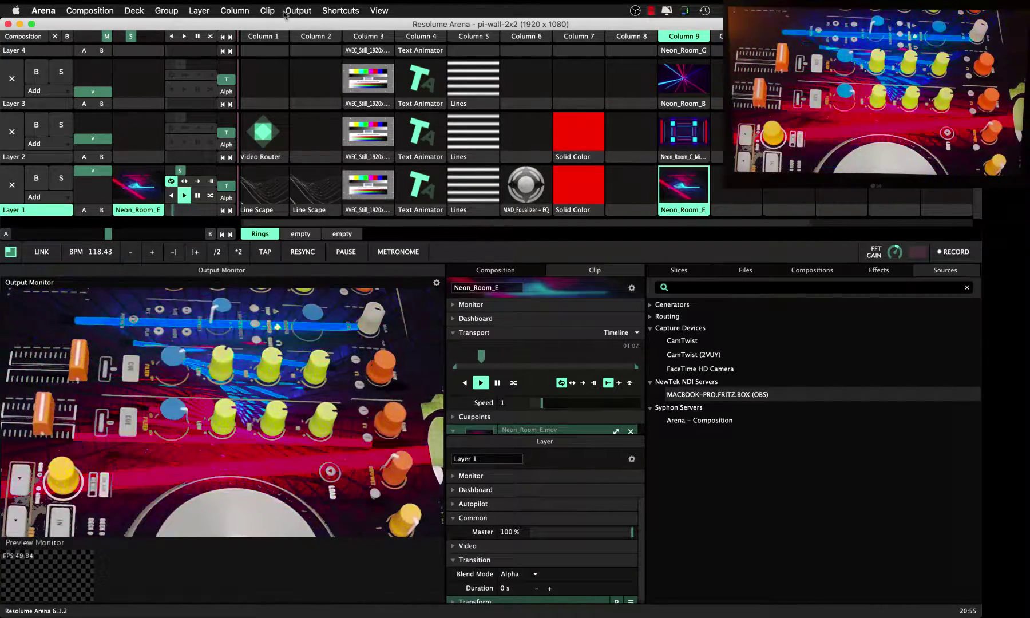
pyautogui.click(290, 10)
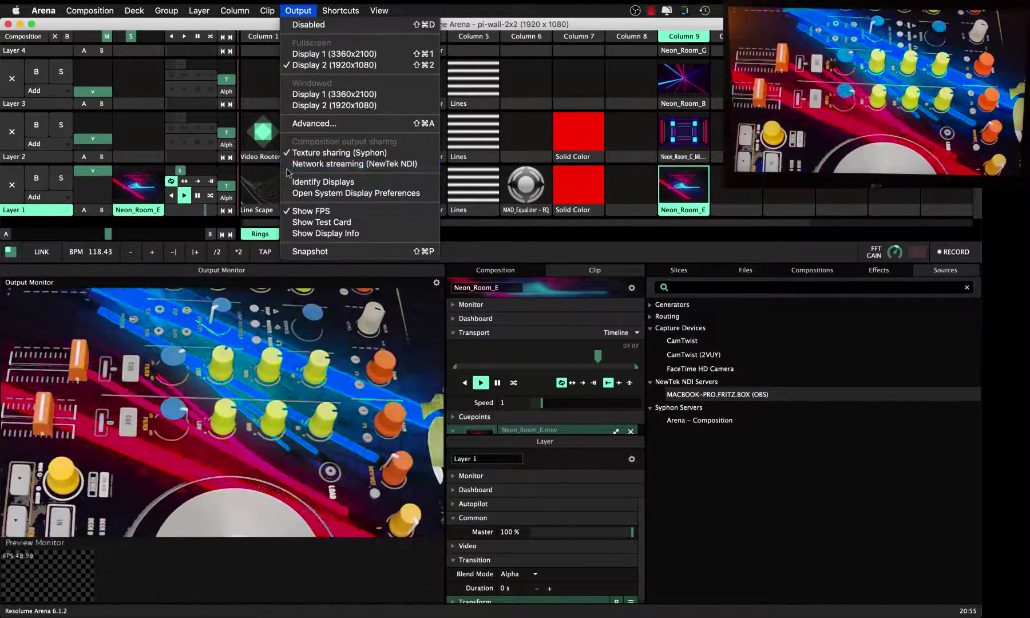
pyautogui.click(346, 165)
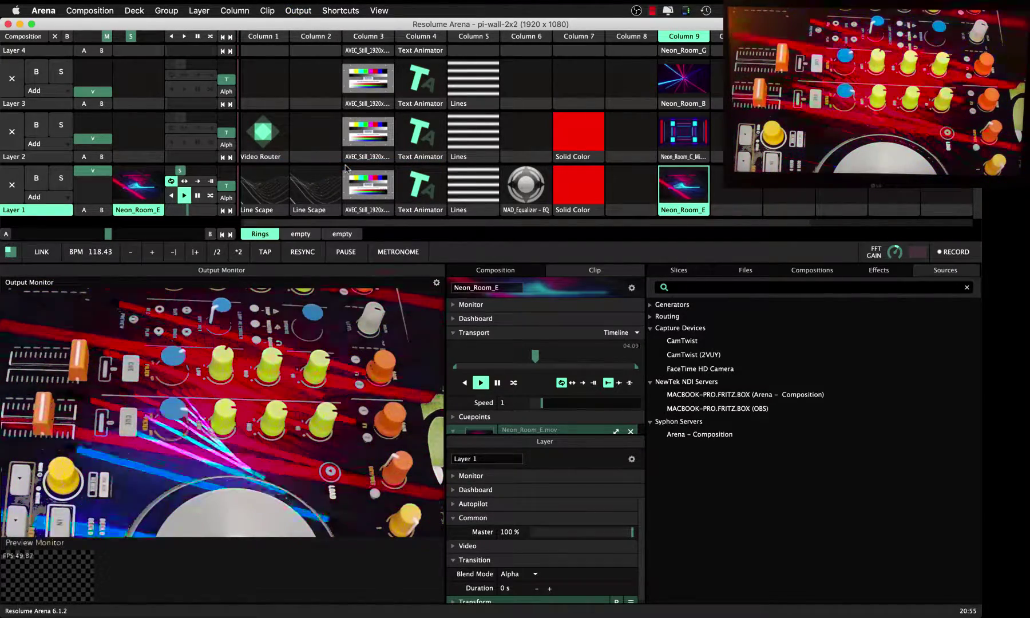
# - Switch to OBS, hide the ip-cam and logo sources, and transition the NDI scene to the program output and back
pyautogui.moveTo(973, 438)
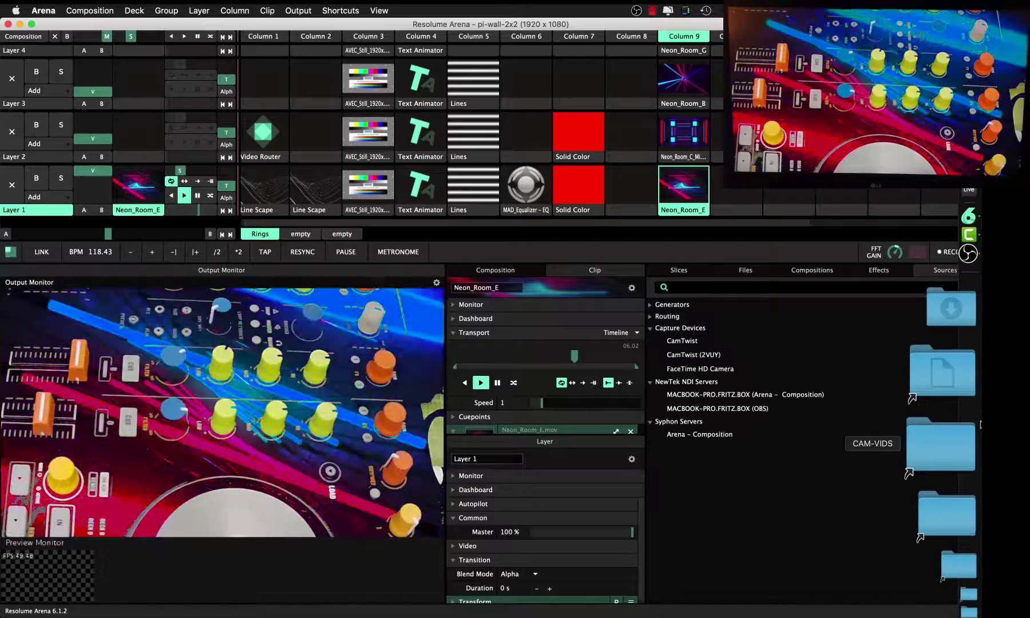
pyautogui.click(943, 318)
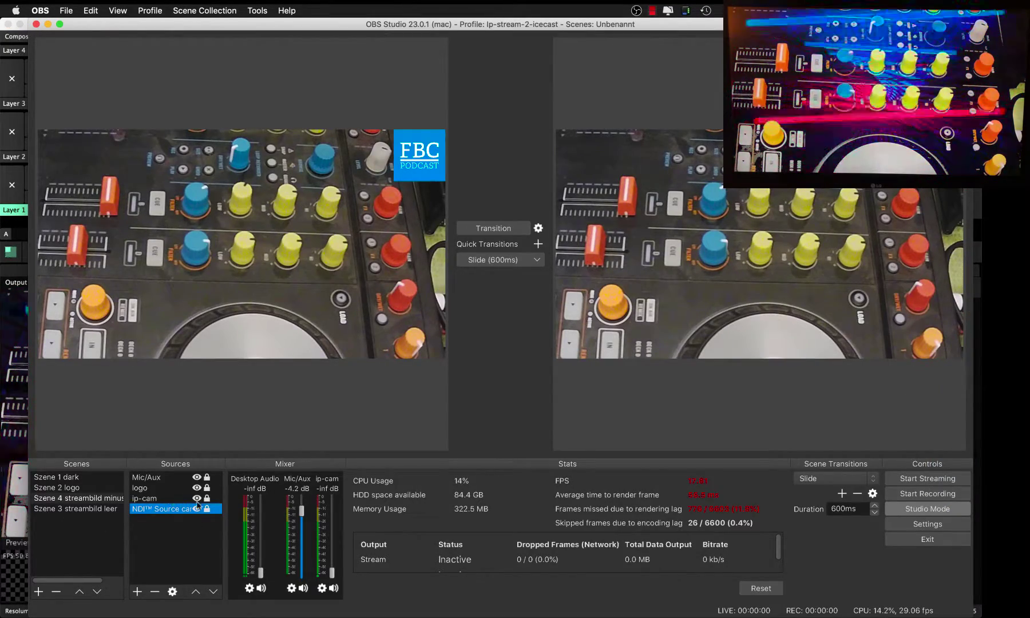
pyautogui.click(197, 499)
pyautogui.click(197, 488)
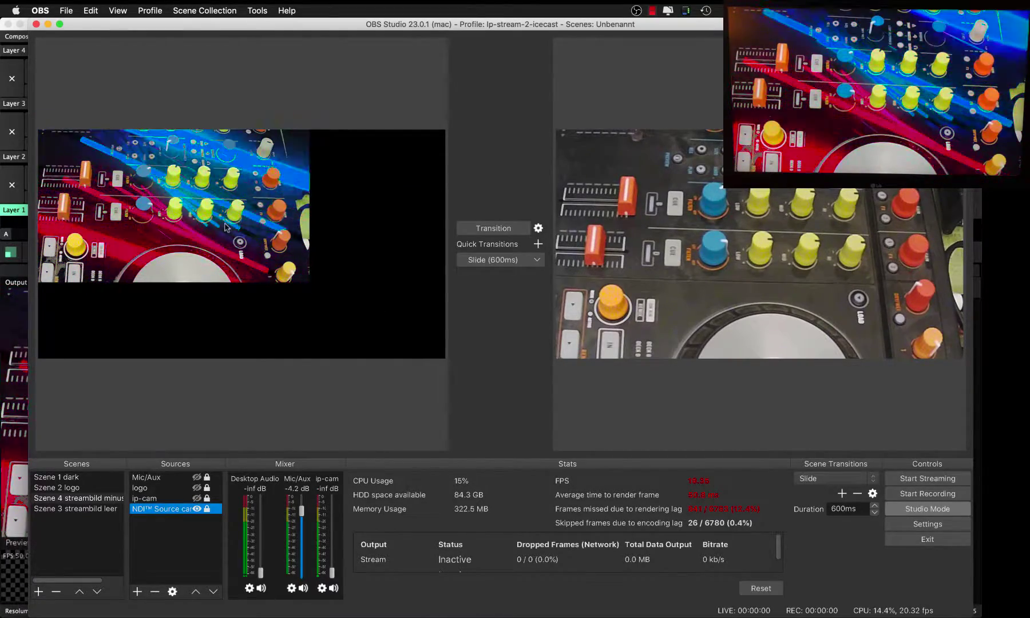
pyautogui.click(514, 226)
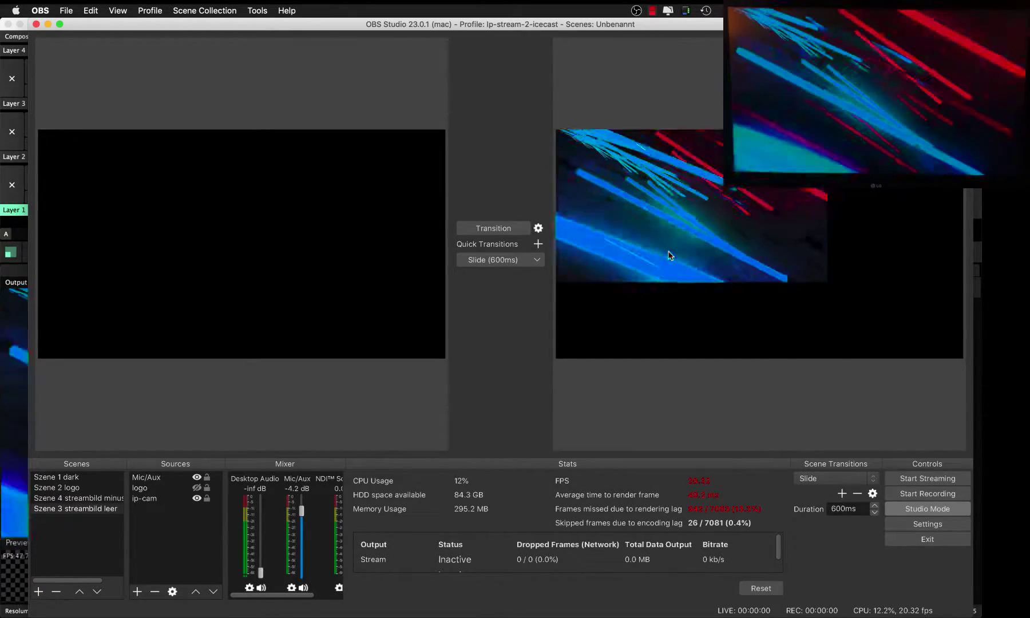
pyautogui.click(512, 232)
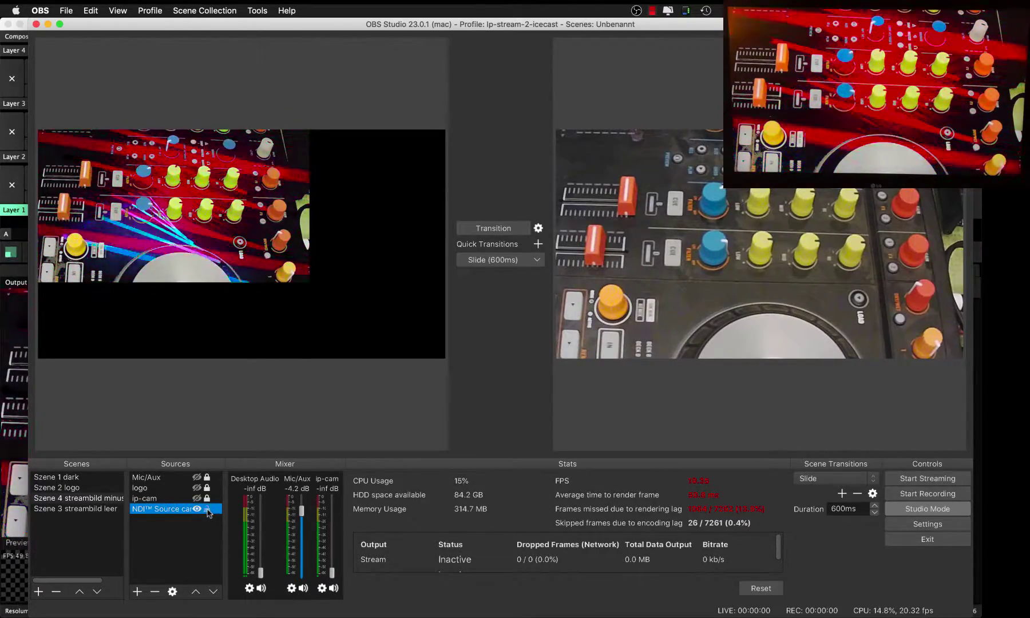
# - Unlock the NDI source, enlarge and centre it to fill the canvas, relock it, and transition the scene to program
pyautogui.click(208, 509)
pyautogui.moveTo(309, 282); pyautogui.dragTo(454, 372)
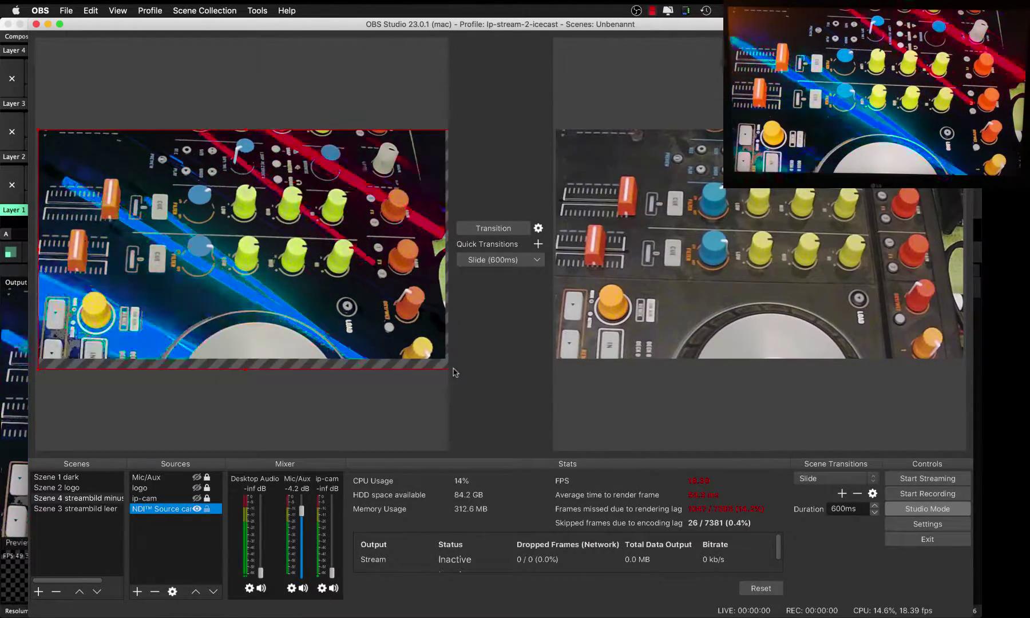
pyautogui.moveTo(271, 226); pyautogui.dragTo(270, 222)
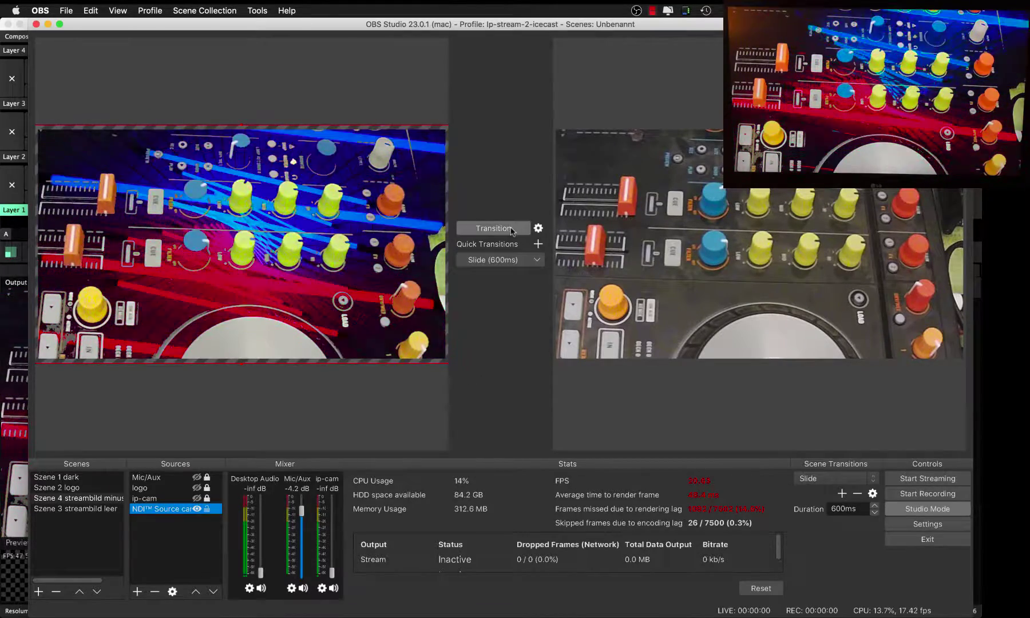
pyautogui.click(206, 510)
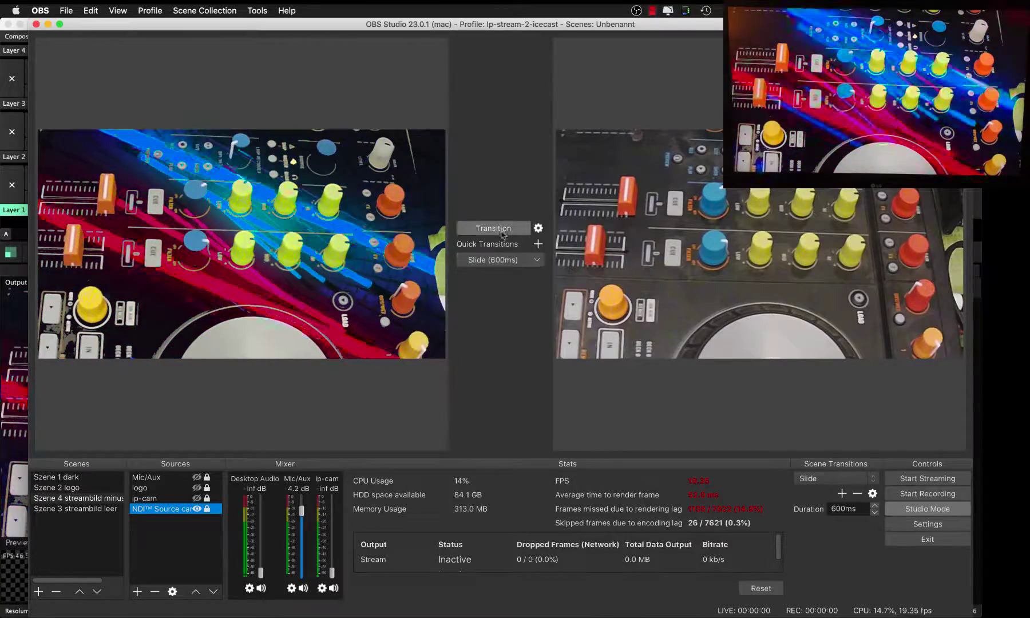
pyautogui.click(501, 233)
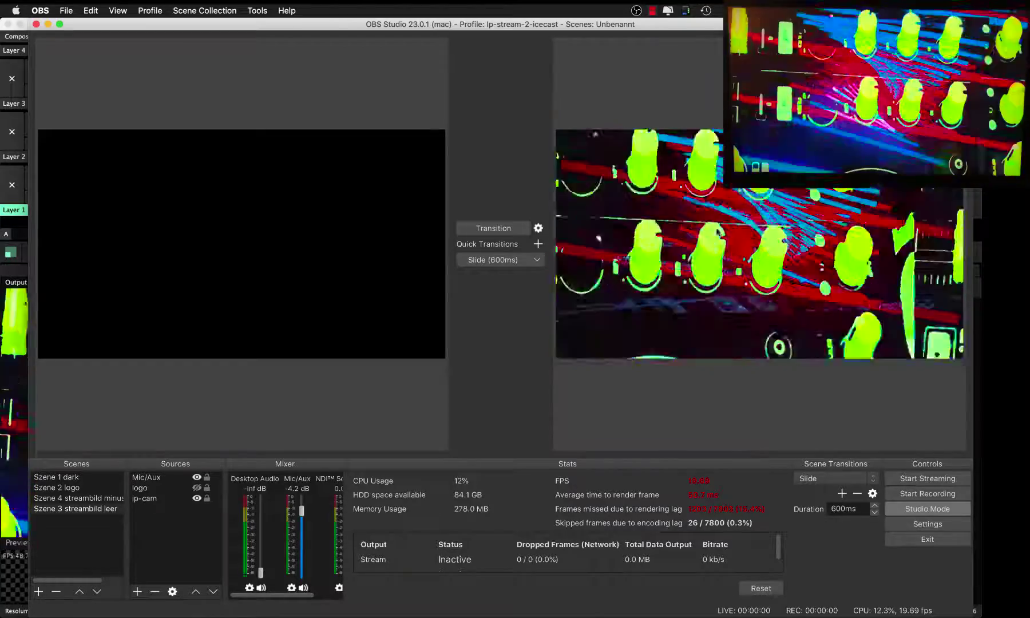
# - Switch to Resolume Arena, play Neon_Room_C_Mirrored on Layer 2, and clear Layer 1
pyautogui.moveTo(973, 315)
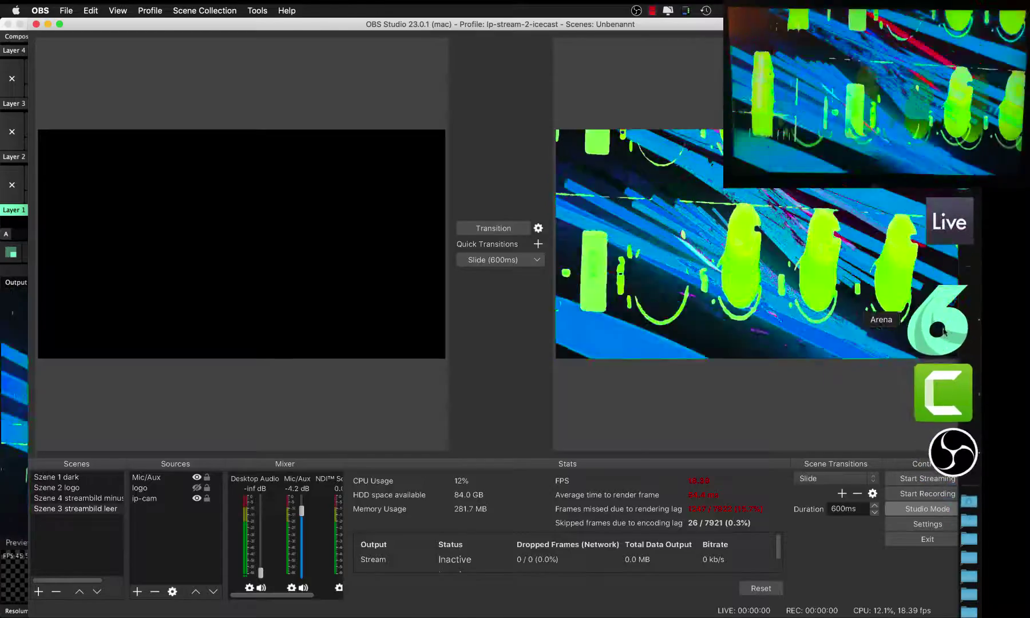
pyautogui.click(943, 332)
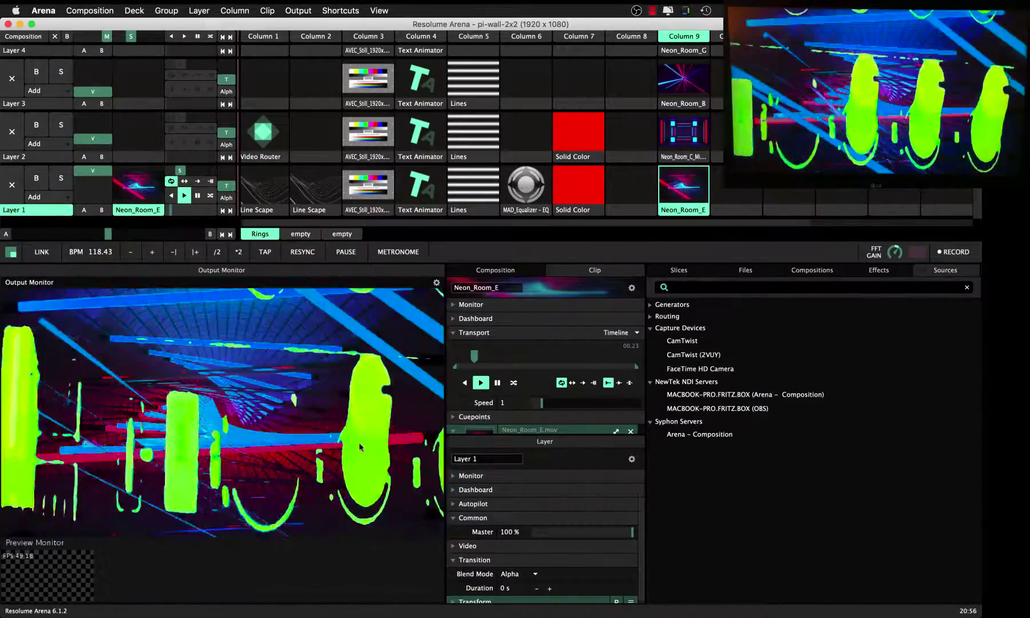
pyautogui.click(684, 135)
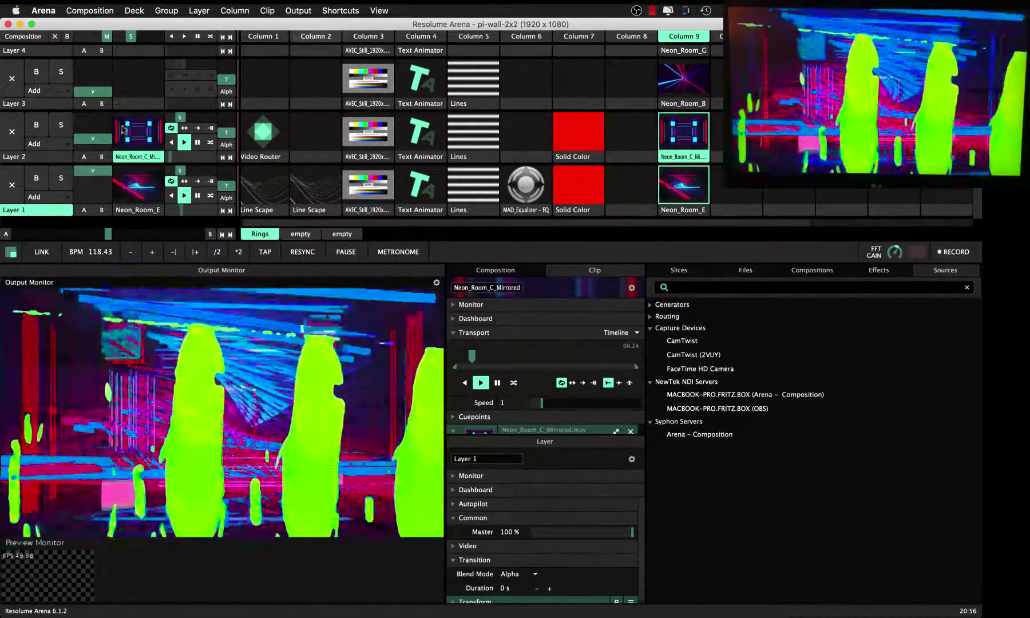
pyautogui.click(12, 186)
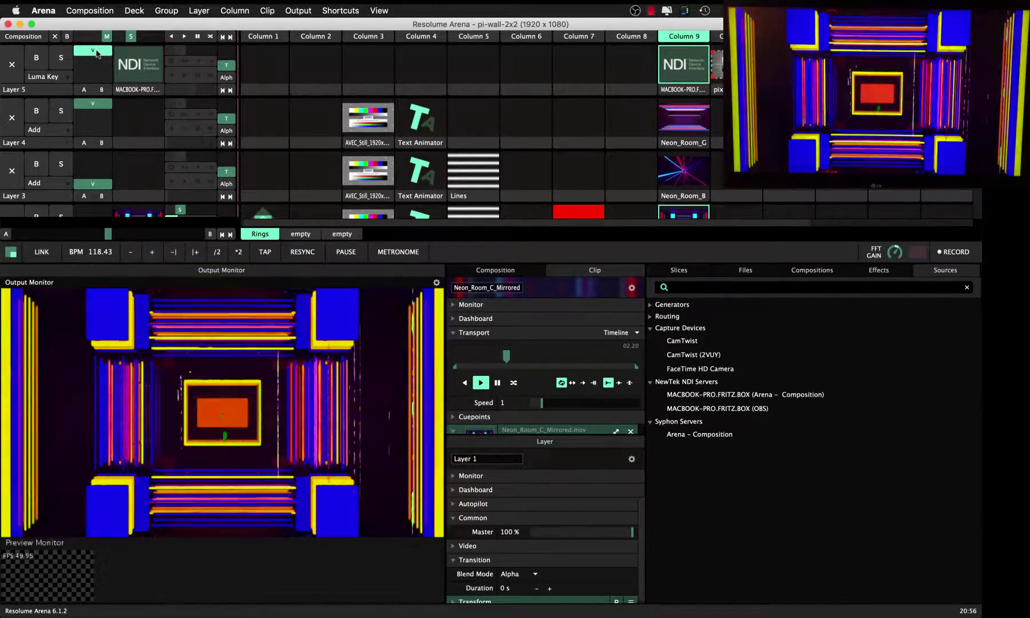
# - Set the Layer 2 clip's speed to 2.21, and clear Layer 2 to leave only the feedback image
pyautogui.scroll(-2, 199, 202)
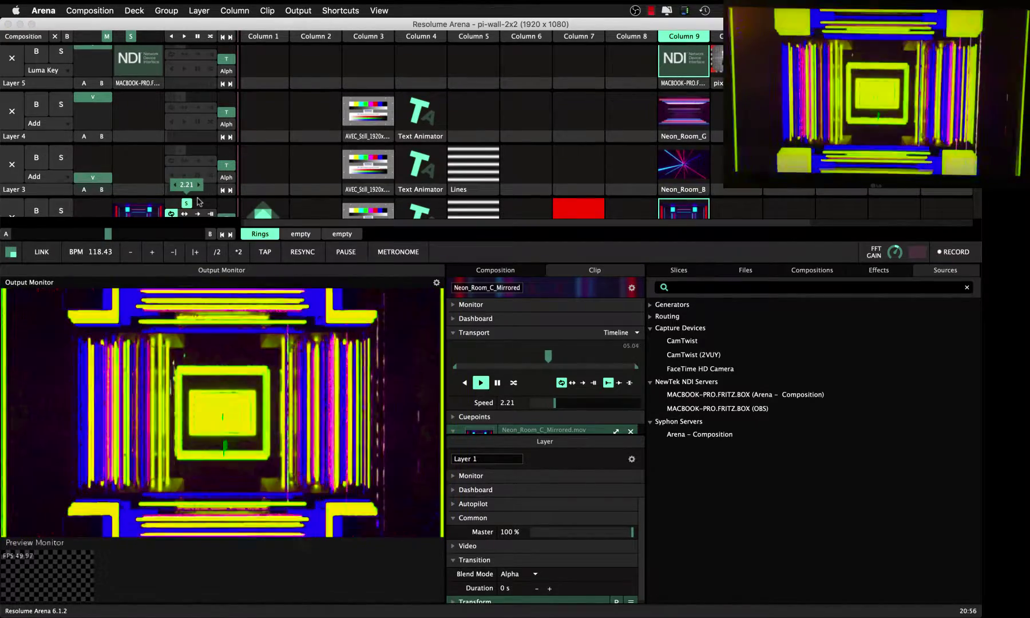
pyautogui.click(12, 212)
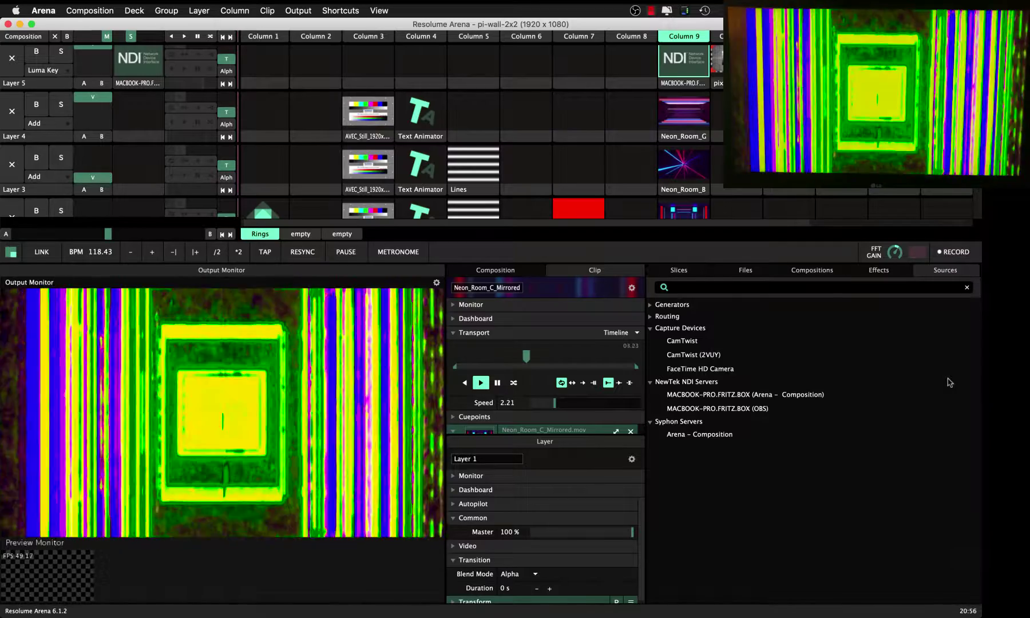
pyautogui.moveTo(943, 332)
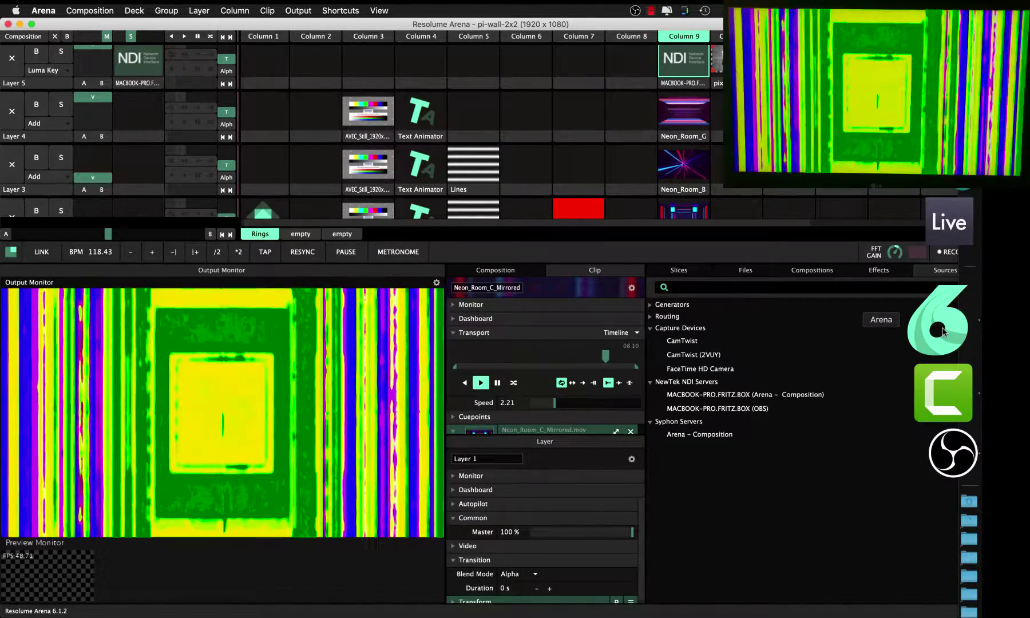